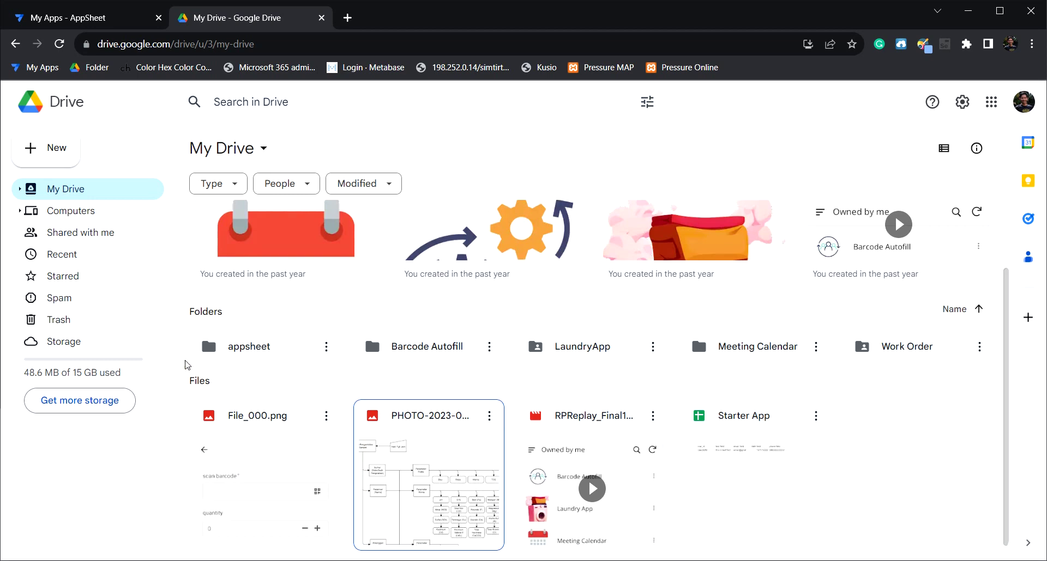
Create a folder named 'PDF Generator' in My Drive and open it.
left_click(64, 157)
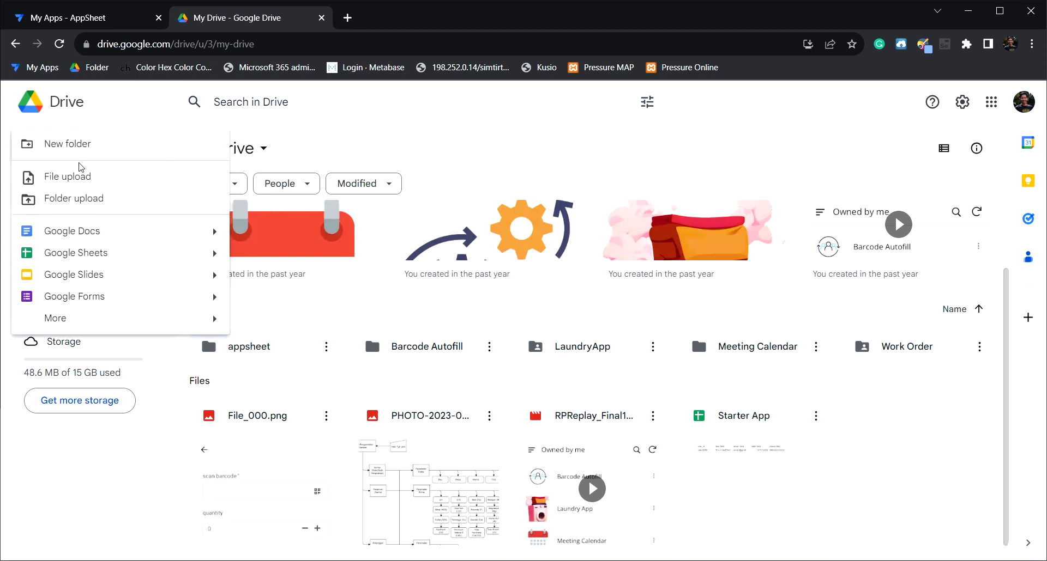
left_click(82, 144)
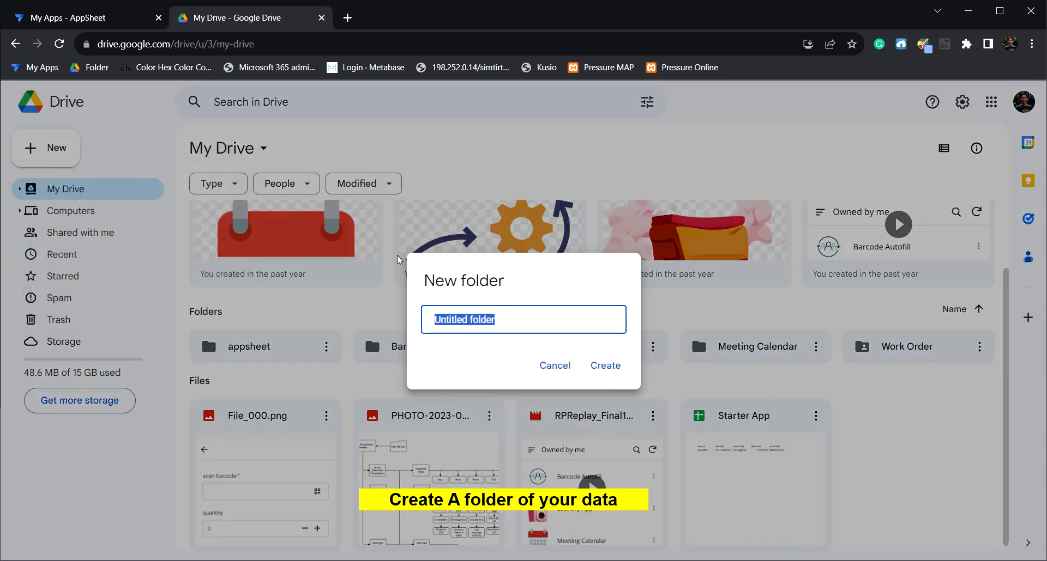
type("PDF Generator")
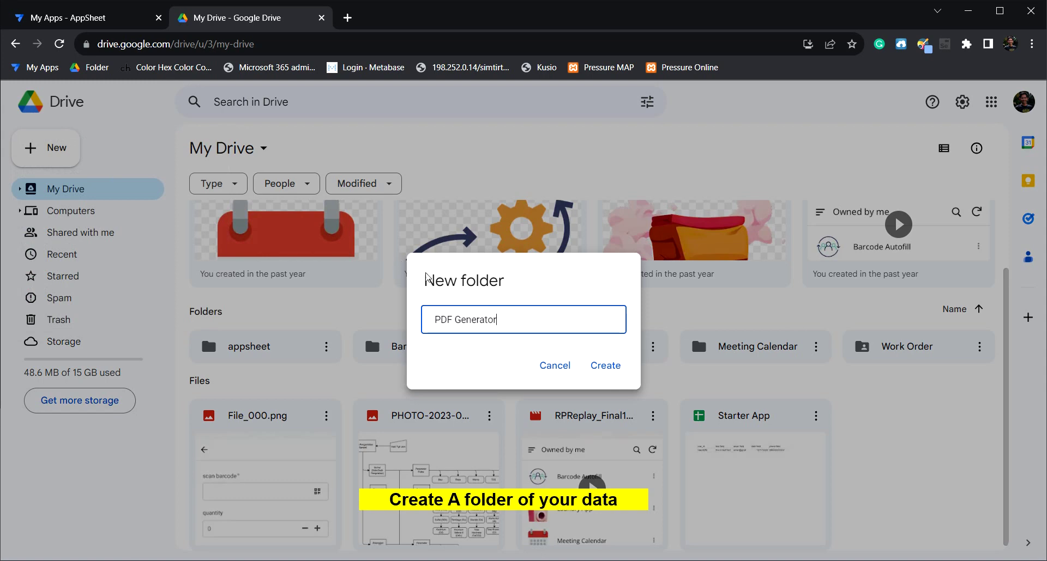
left_click(605, 365)
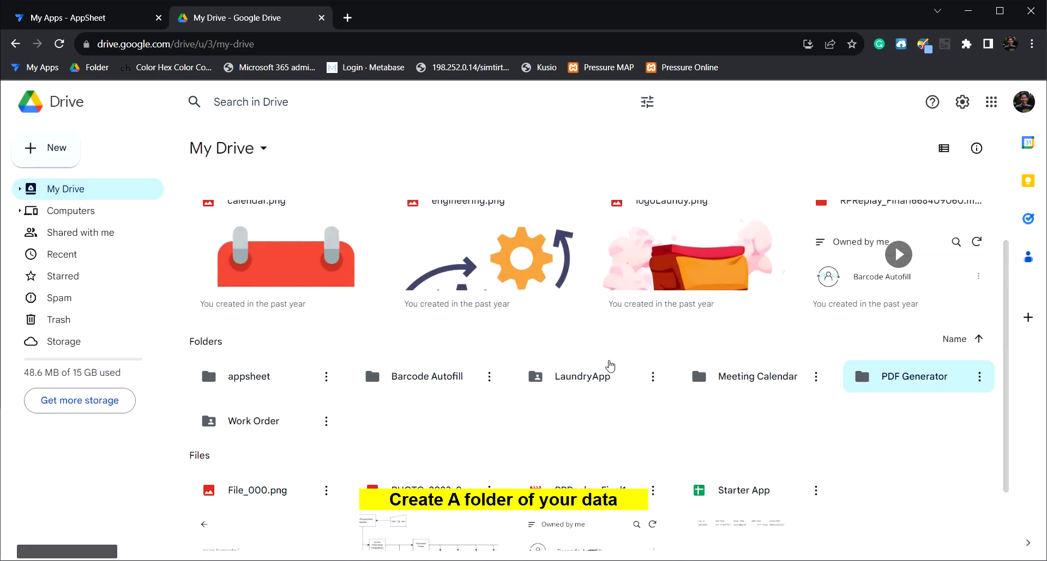
double_click(915, 378)
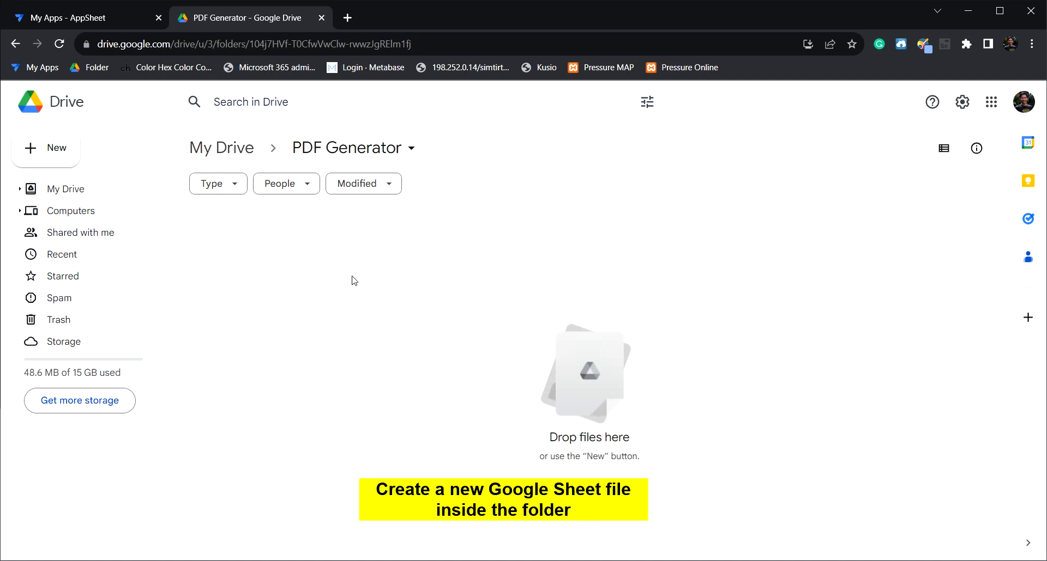
Create a blank Google Sheets spreadsheet inside the PDF Generator folder.
left_click(416, 156)
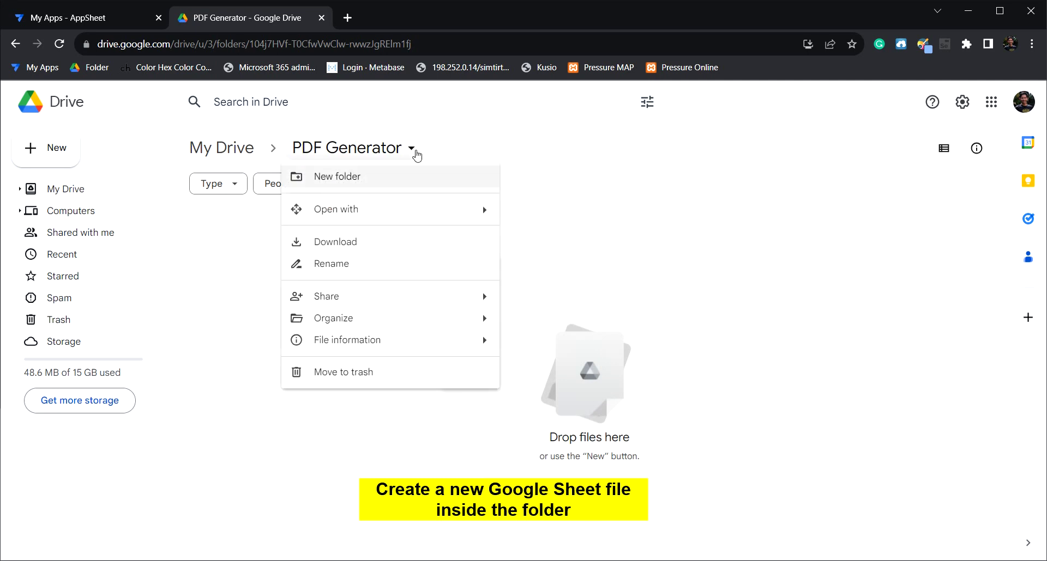
left_click(217, 280)
left_click(63, 158)
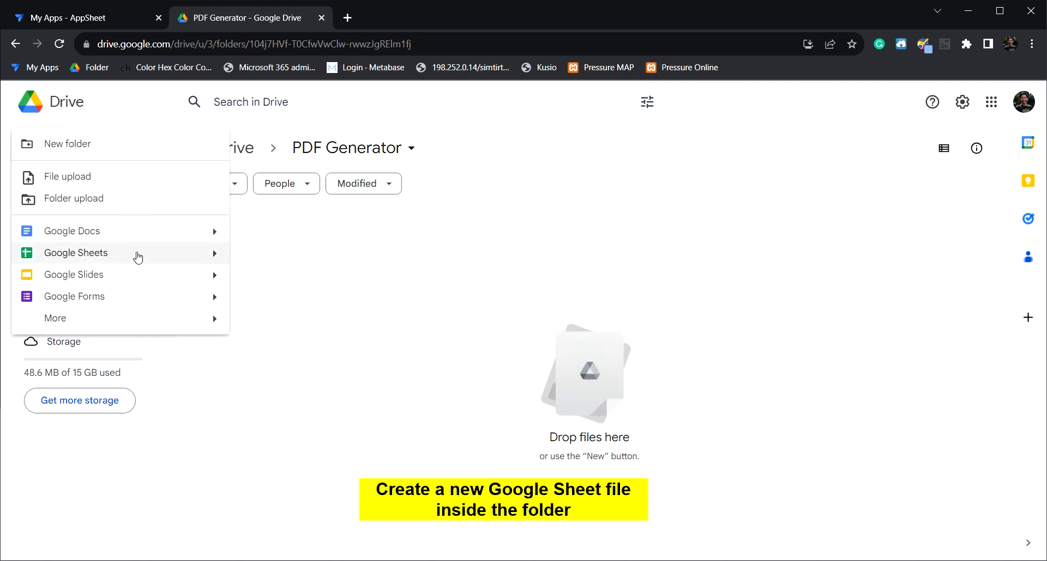
mouse_move(216, 255)
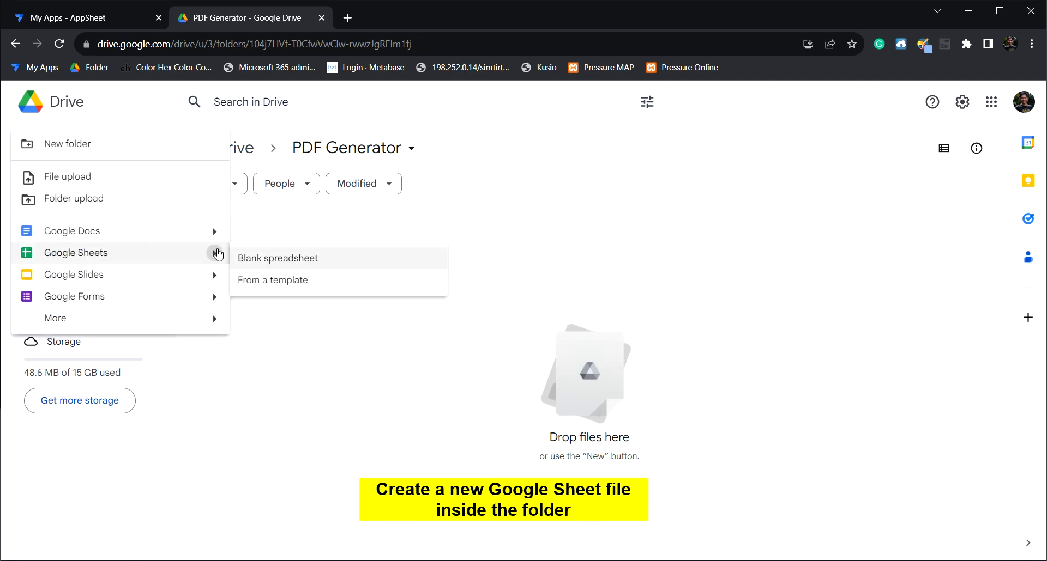
left_click(297, 259)
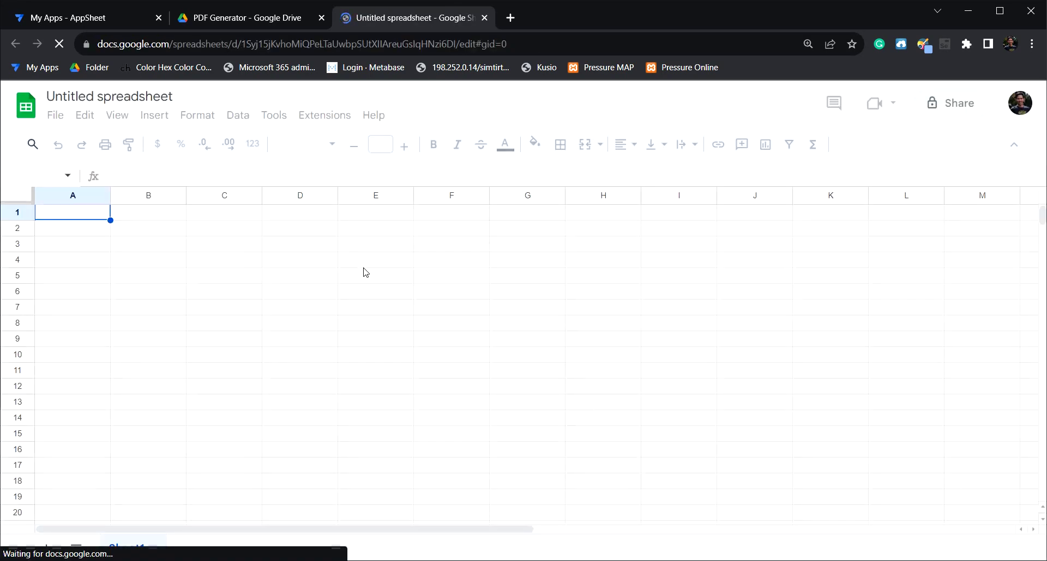
Rename 'Untitled spreadsheet' to 'PDF Form'.
left_click(115, 95)
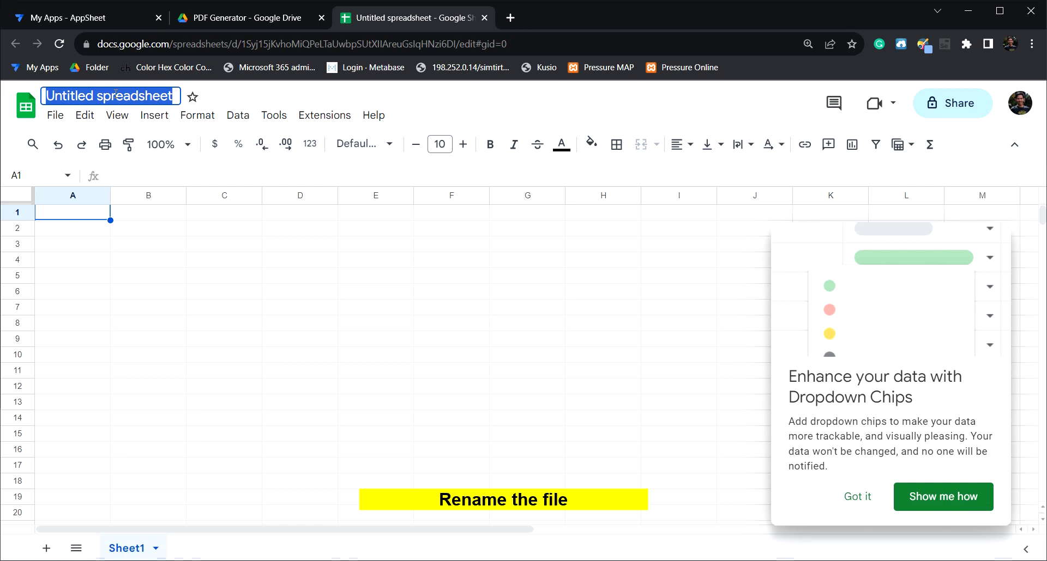
type("PDF")
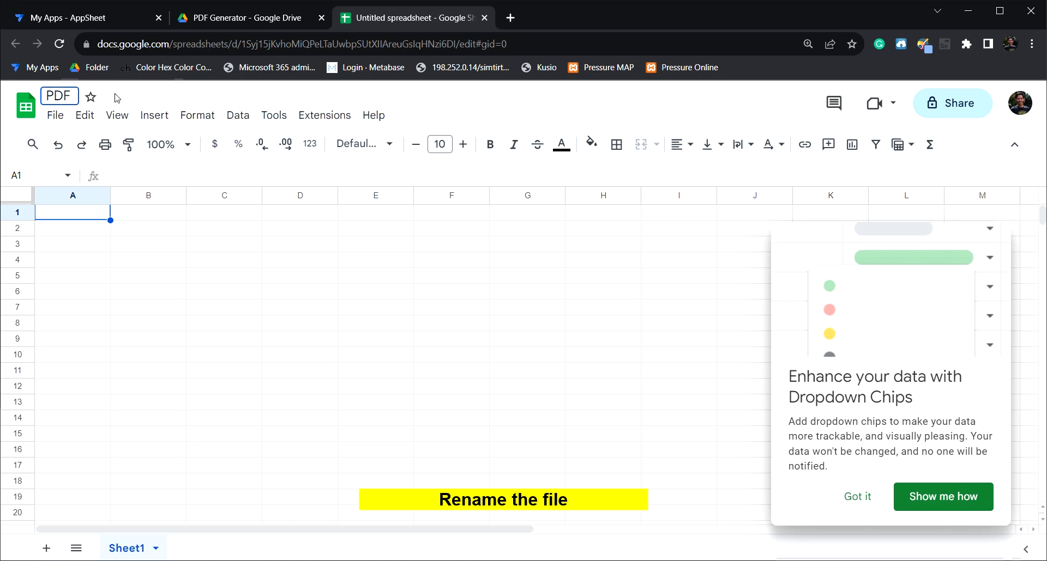
type(" Form")
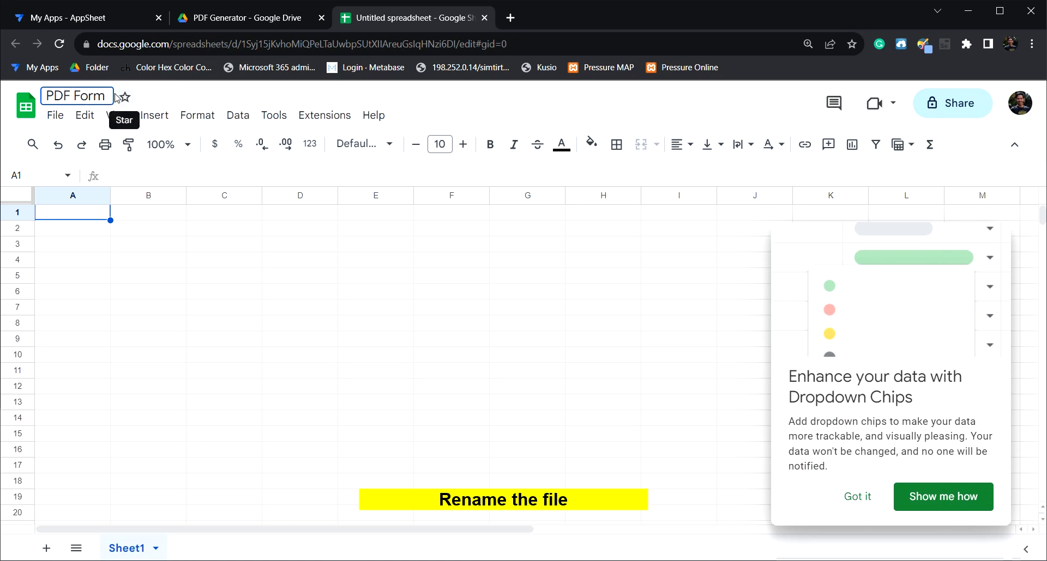
left_click(222, 276)
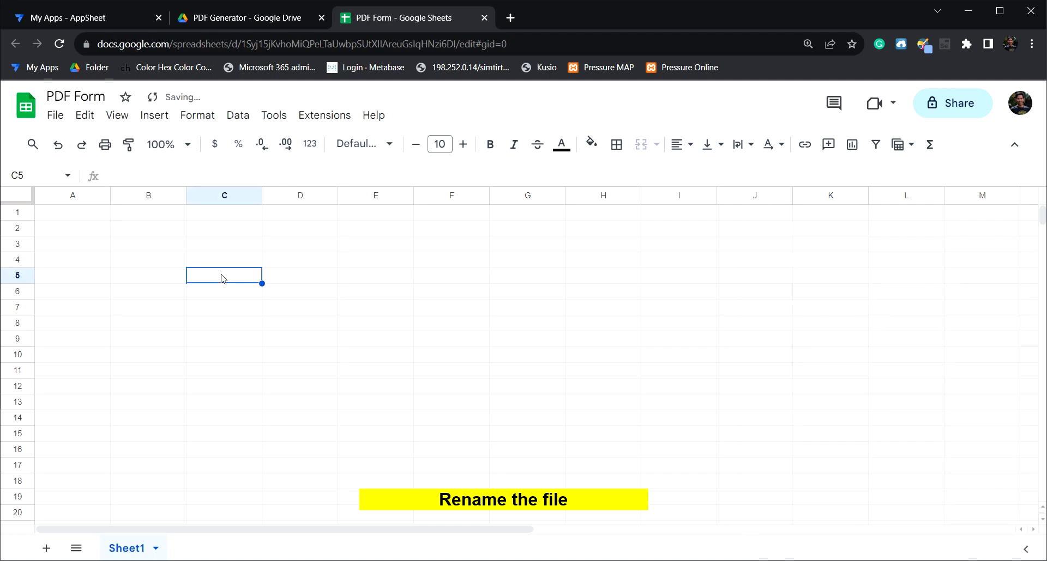
left_click(83, 218)
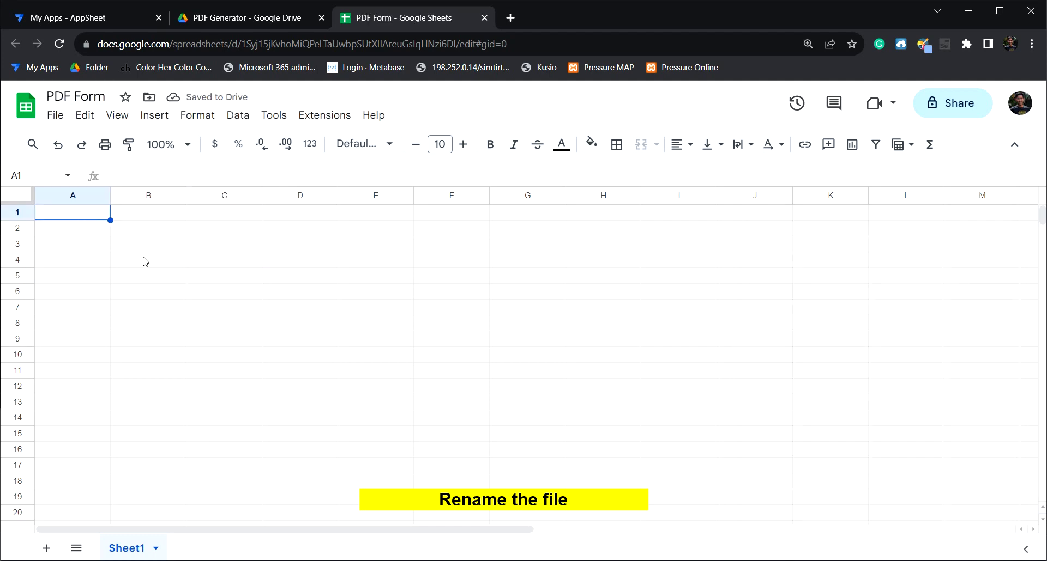
Enter the headers form_id, name, phone and address in cells A1:D1.
type("form_id")
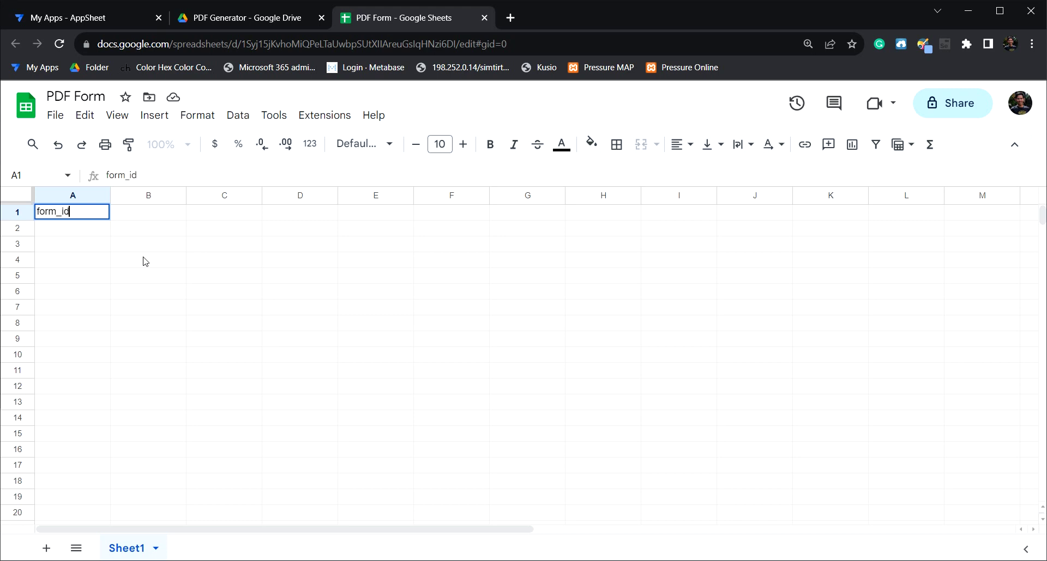
key("Tab")
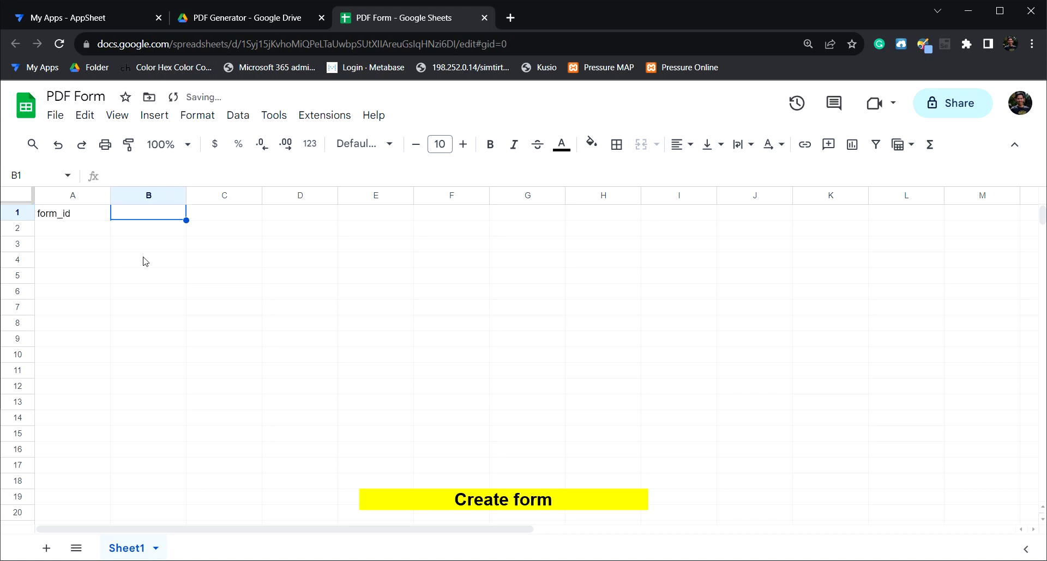
type("name")
key("Tab")
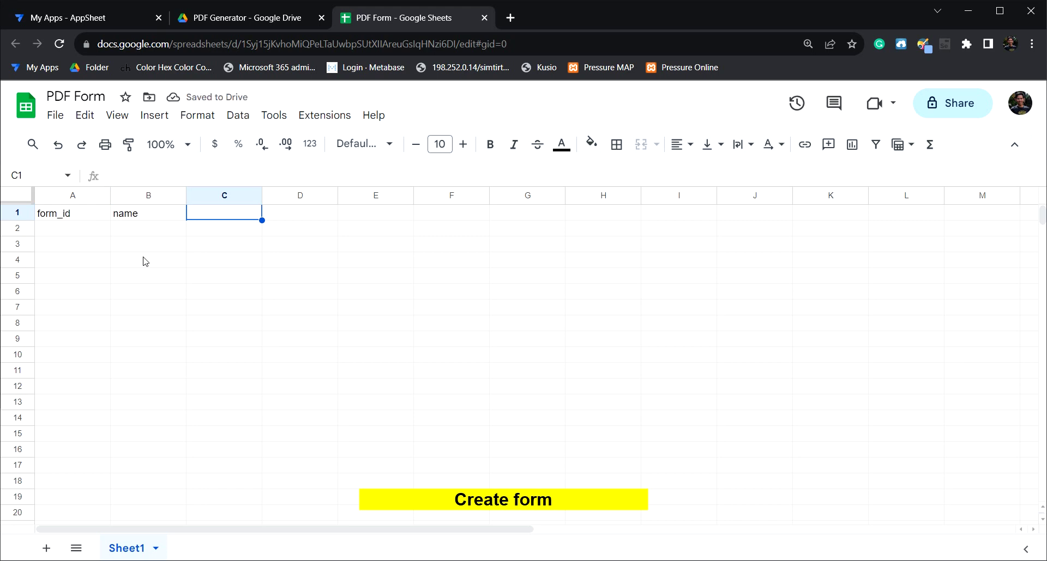
type("phone")
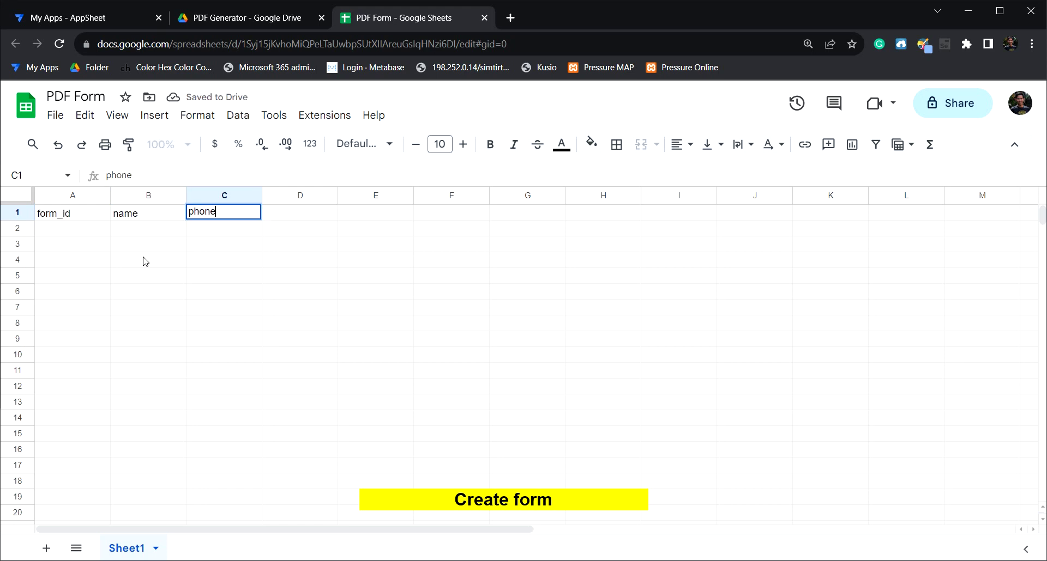
key("Tab")
type("addr")
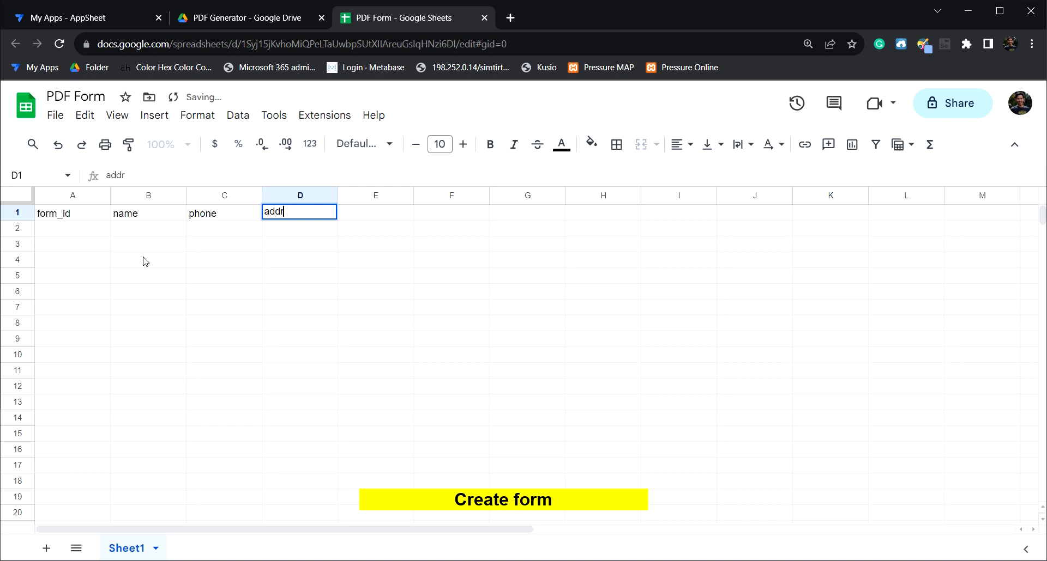
type("ess")
key("Return")
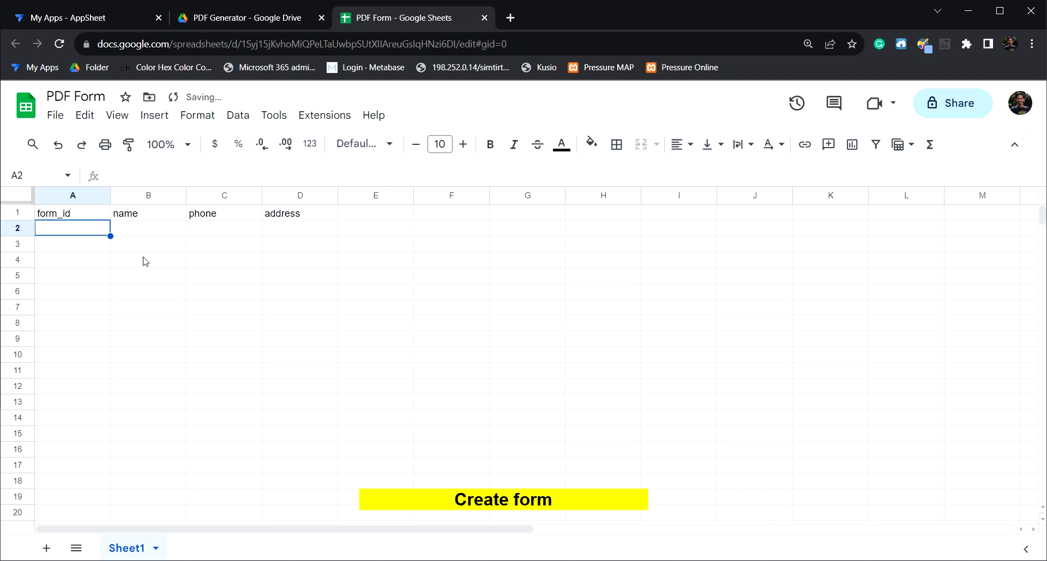
Rename the Sheet1 tab to 'PDF FORM'.
double_click(131, 548)
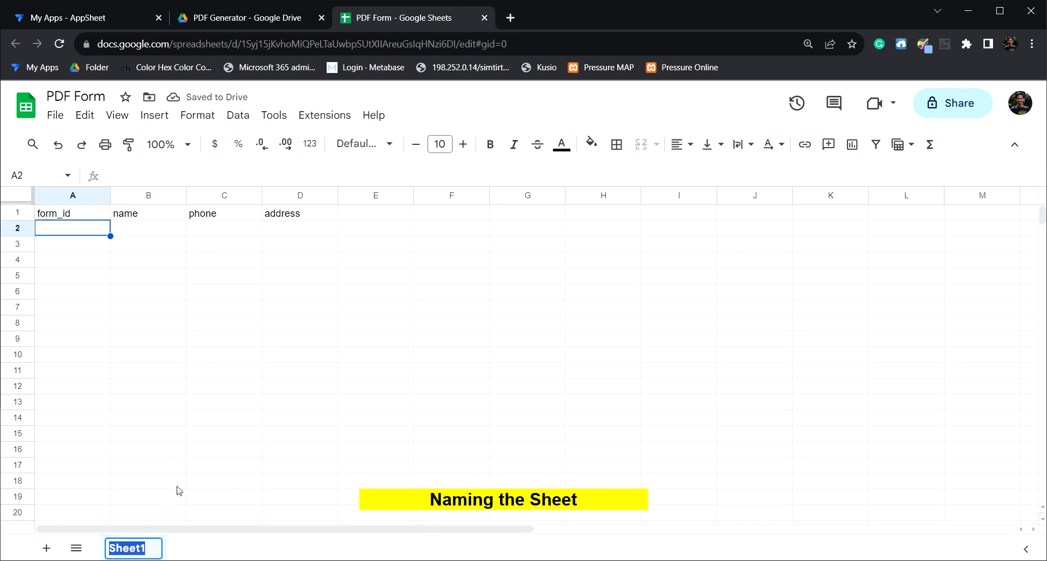
type("PDF F")
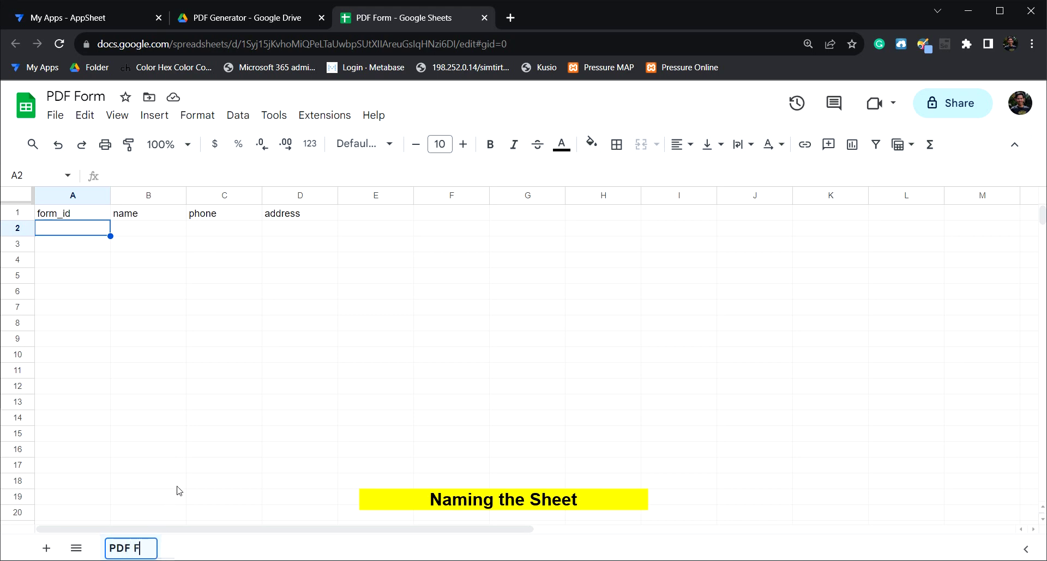
type("ORM")
left_click(259, 397)
Add the pdf_file header in cell E1.
left_click(371, 216)
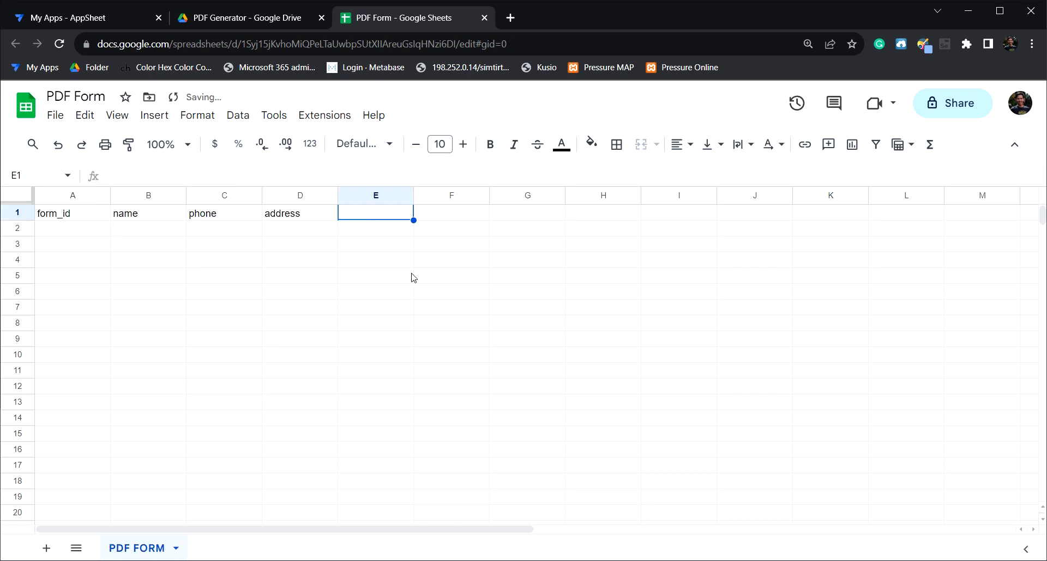
type("pdf")
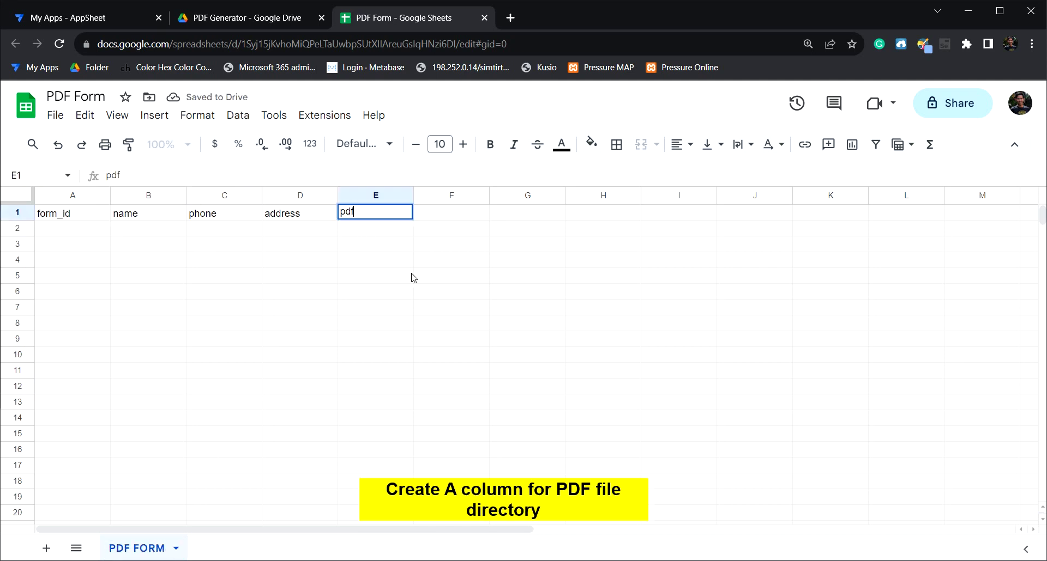
type("_file")
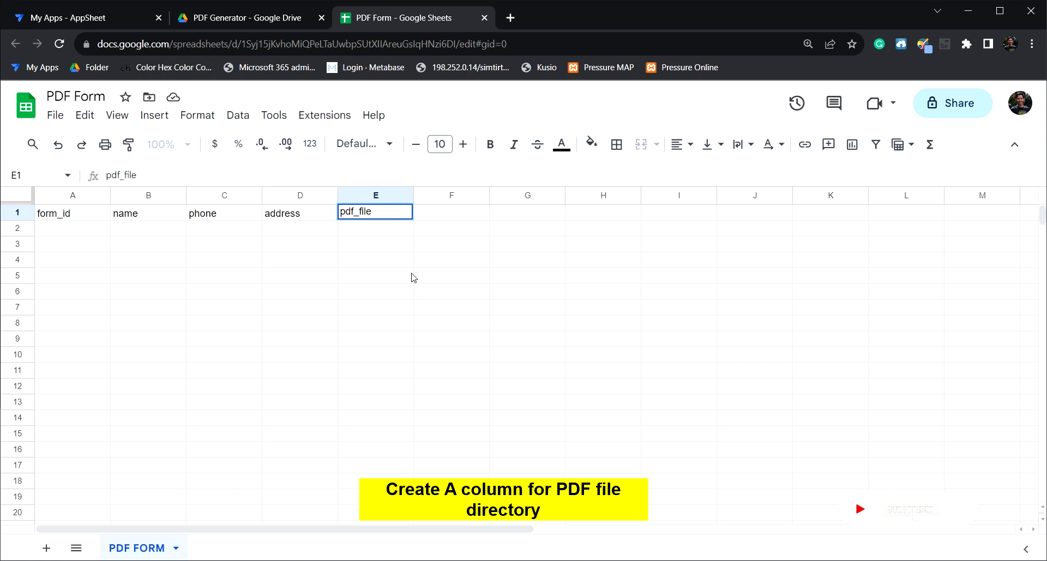
key("Tab")
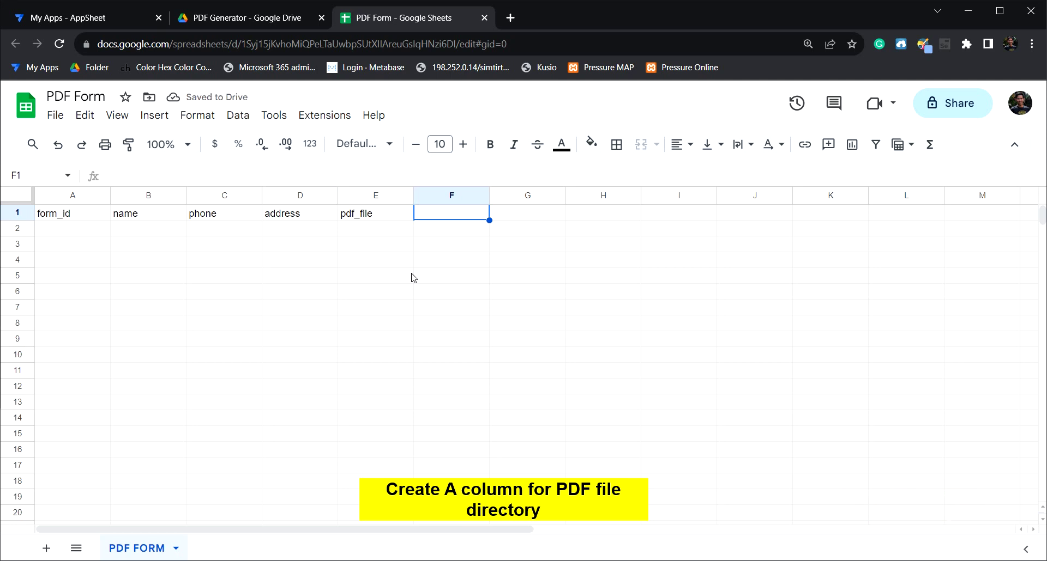
left_click(407, 266)
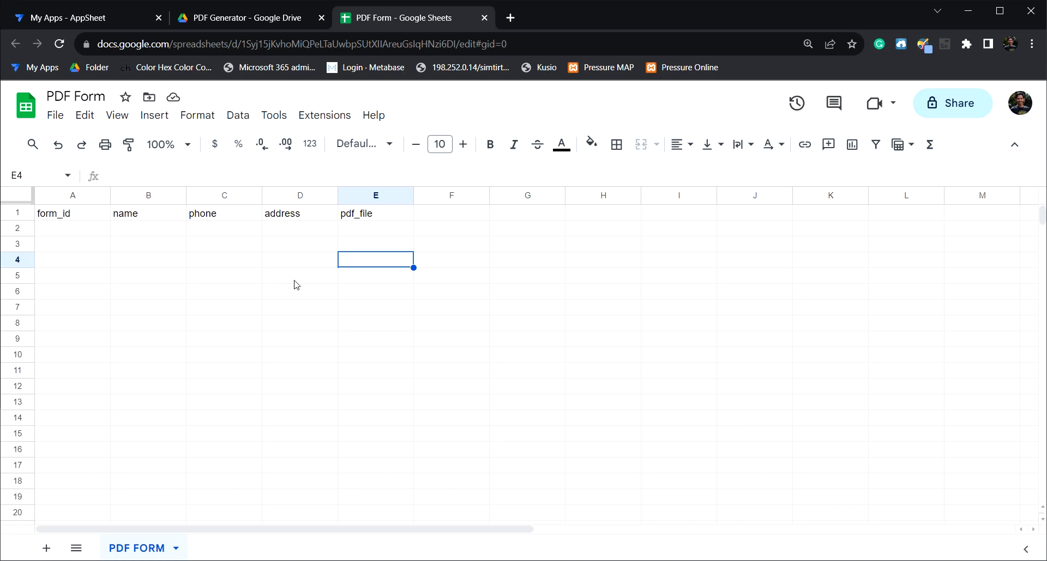
key("Right")
key("Down")
key("Down")
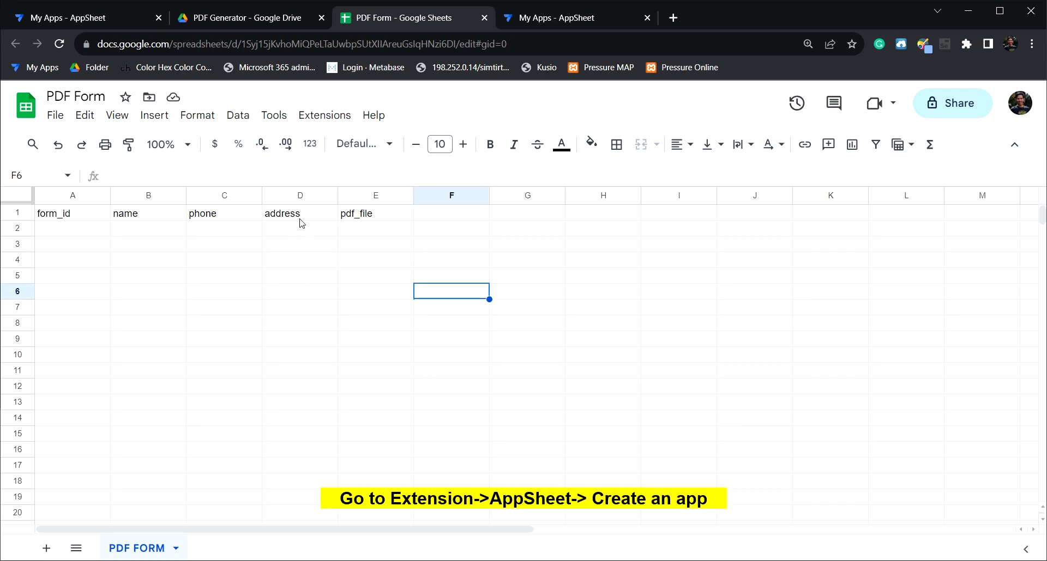
Create an AppSheet app from the PDF Form spreadsheet through Extensions > AppSheet.
left_click(324, 115)
mouse_move(426, 227)
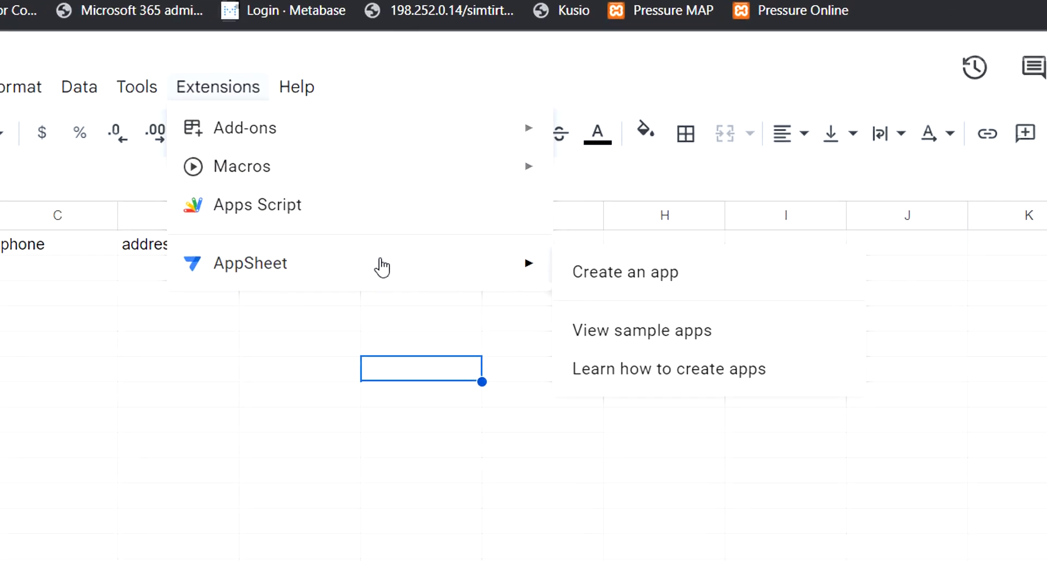
left_click(578, 272)
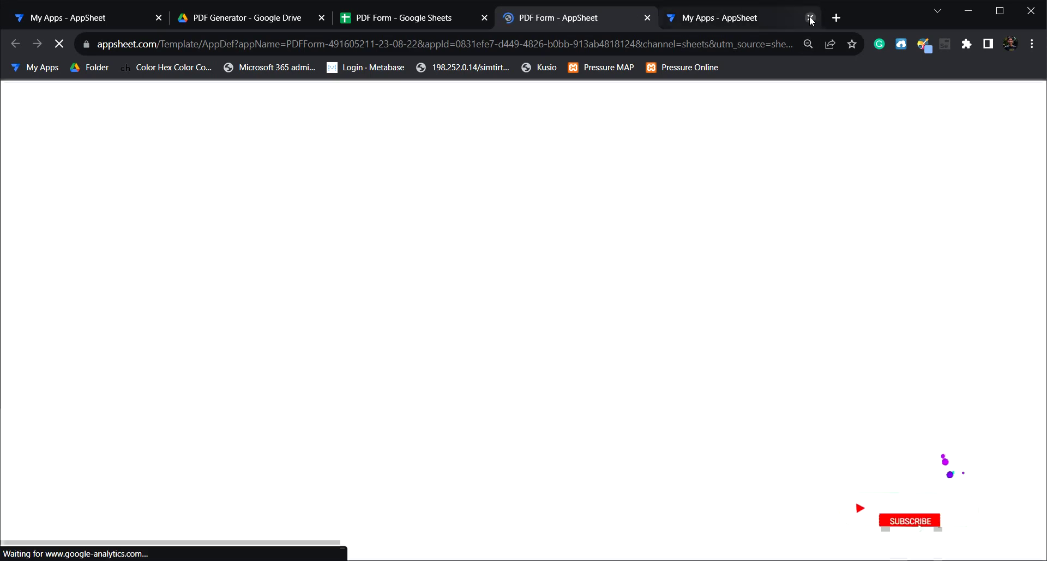
left_click(810, 17)
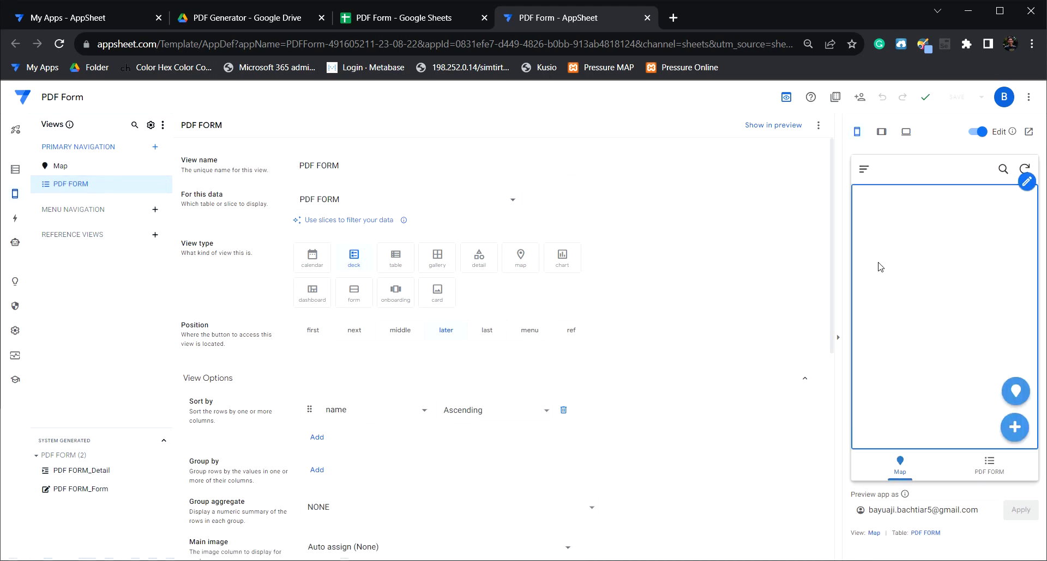
Delete the Map view and change the PDF FORM view type to form.
left_click(101, 167)
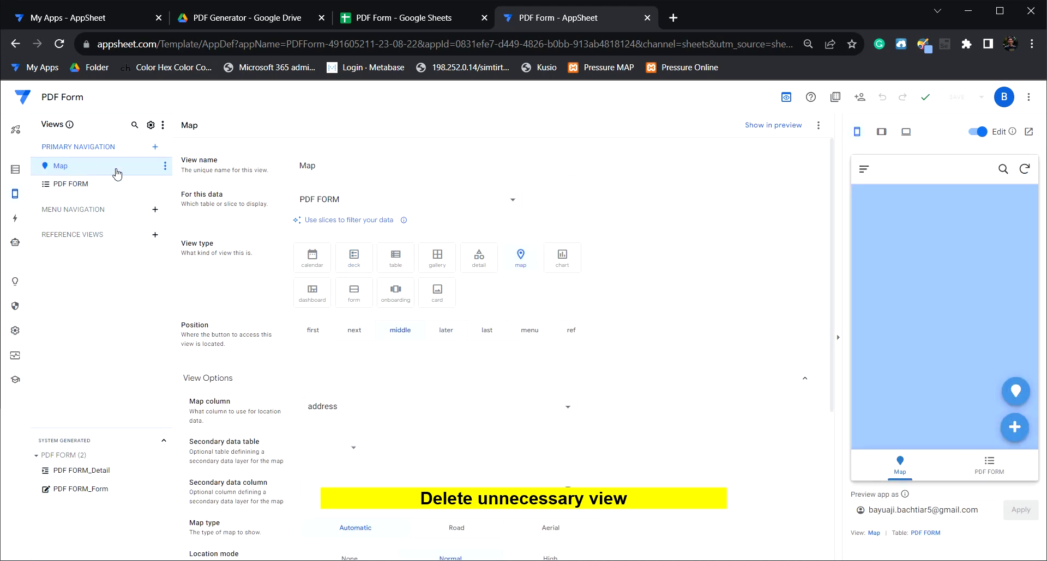
left_click(163, 170)
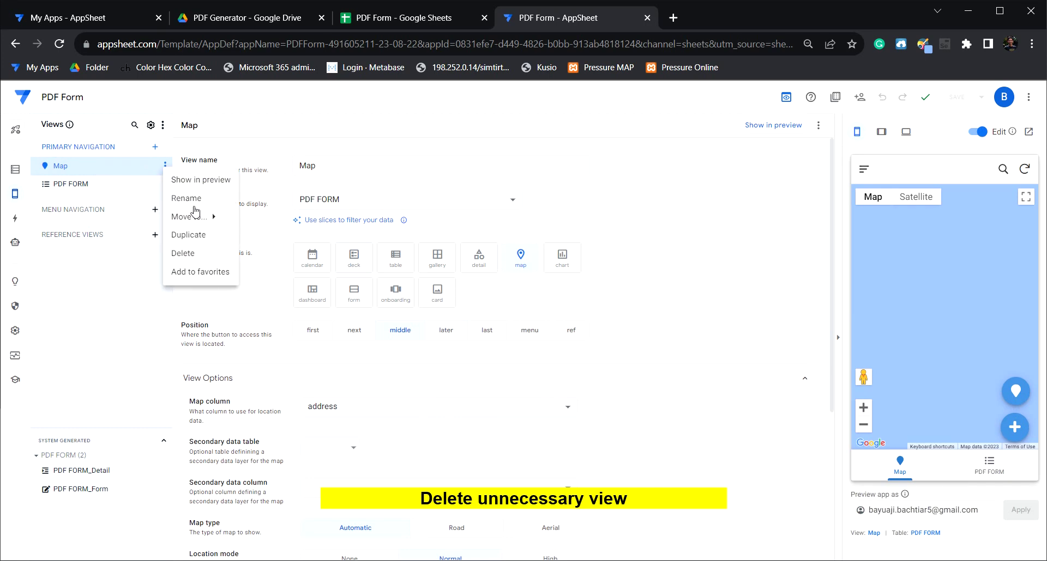
left_click(201, 254)
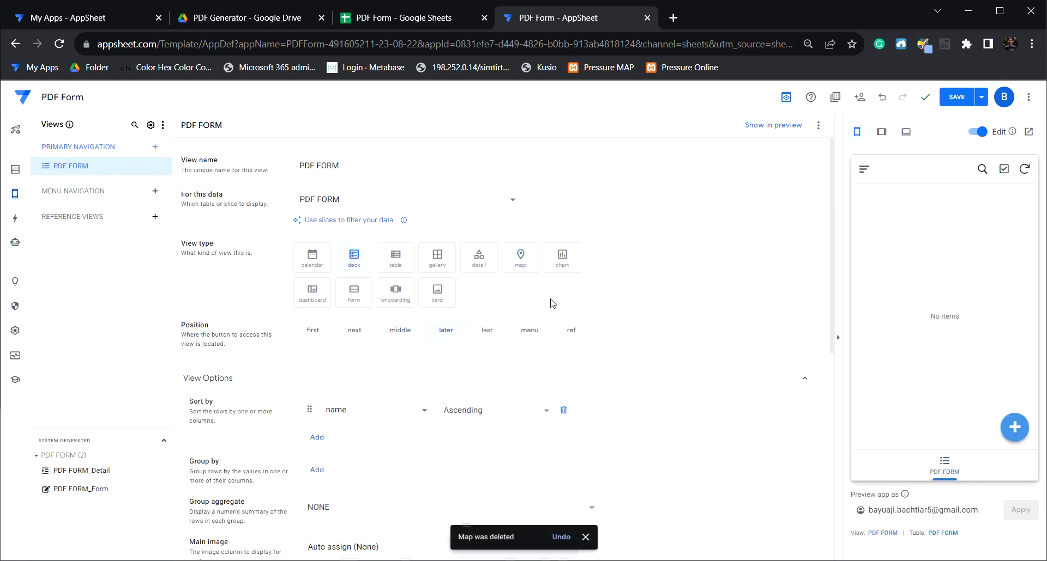
left_click(350, 303)
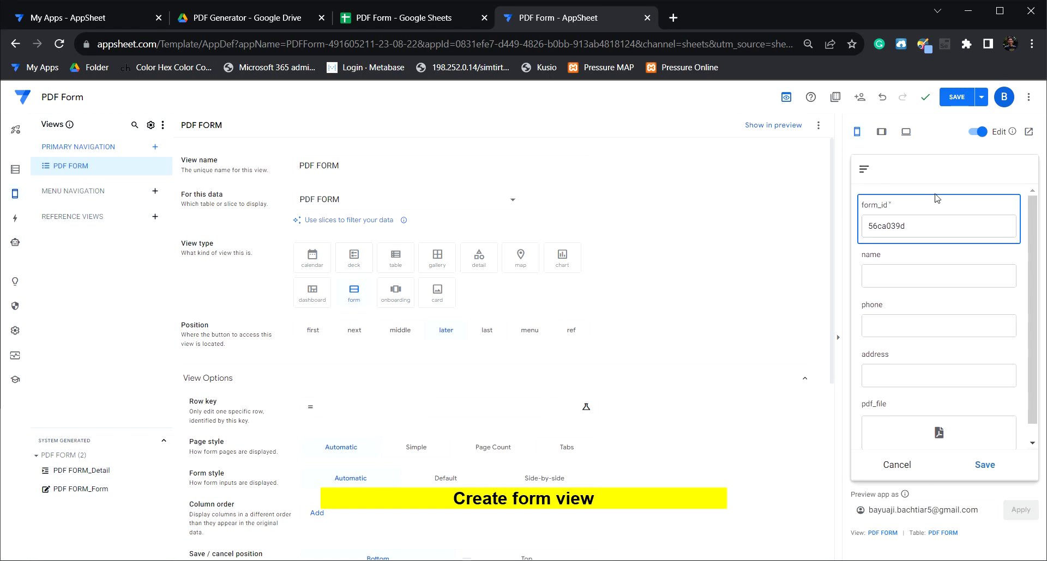
left_click(16, 169)
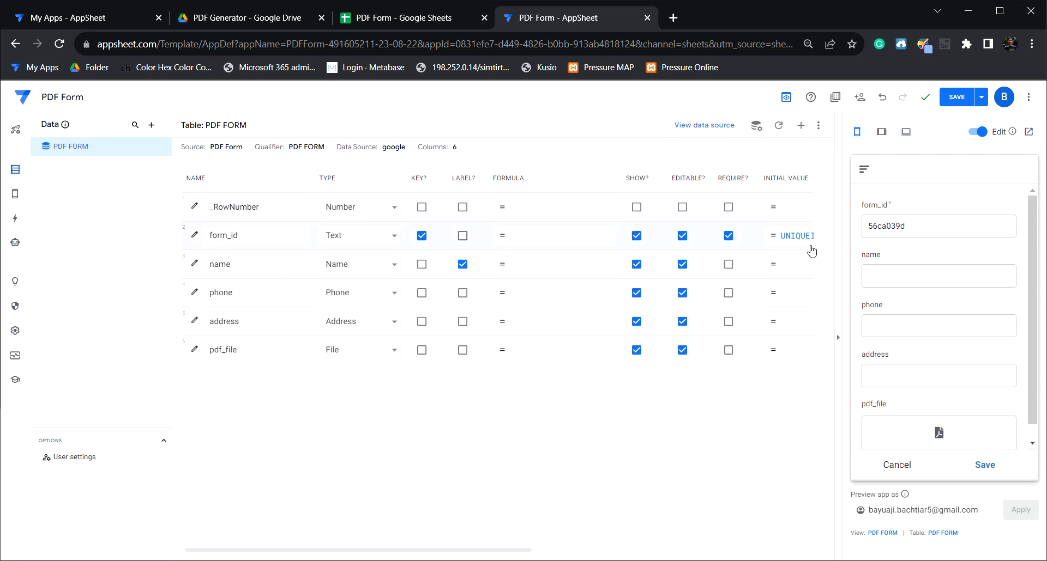
Switch off edit mode in the app preview.
left_click(976, 134)
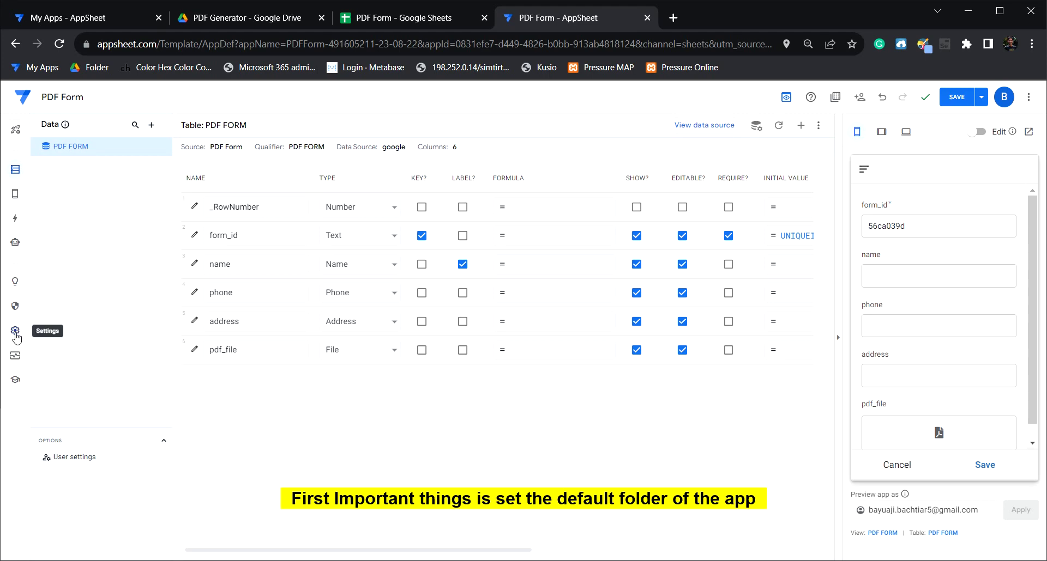
Find the Default app folder in Settings, then view the PDF Generator folder in Drive.
left_click(28, 333)
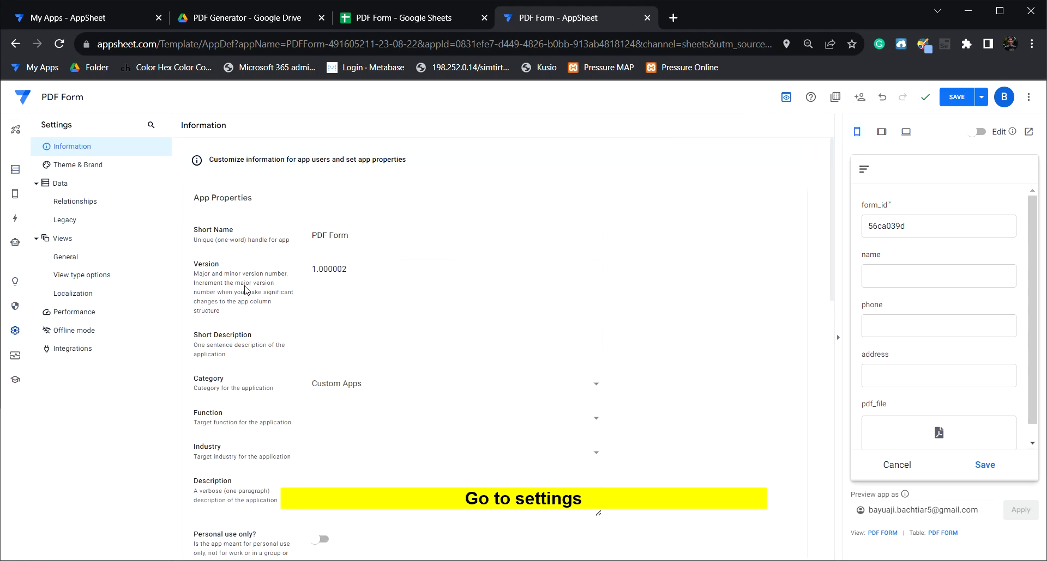
scroll(601, 317, "down", 3)
scroll(605, 327, "down", 4)
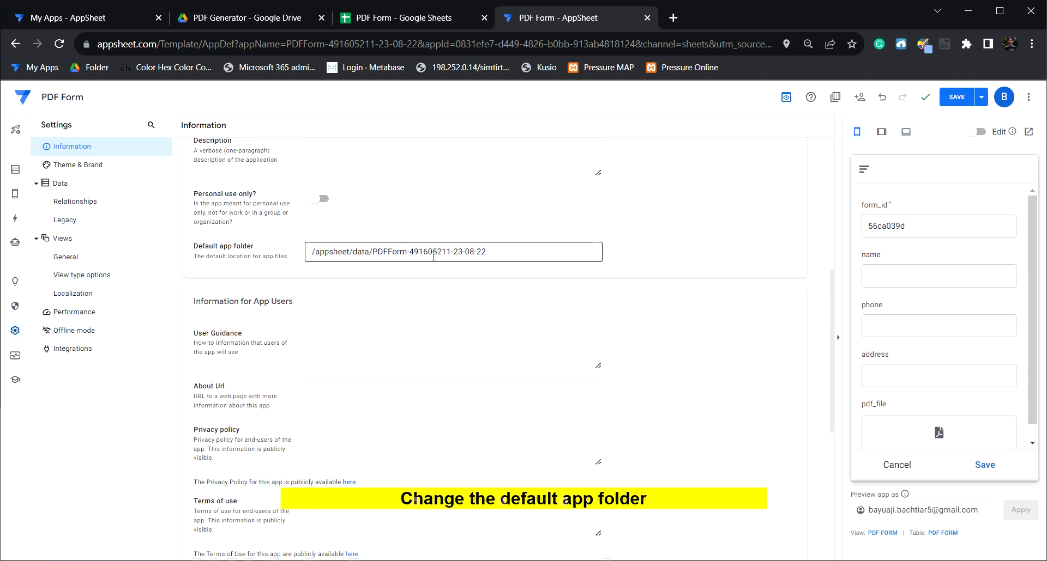
left_click(261, 18)
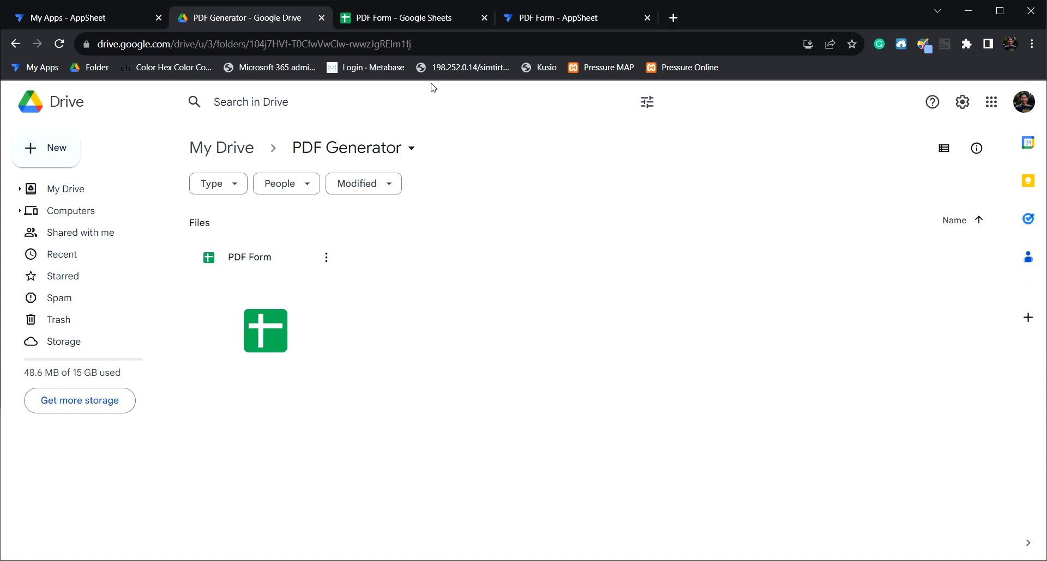
left_click(356, 155)
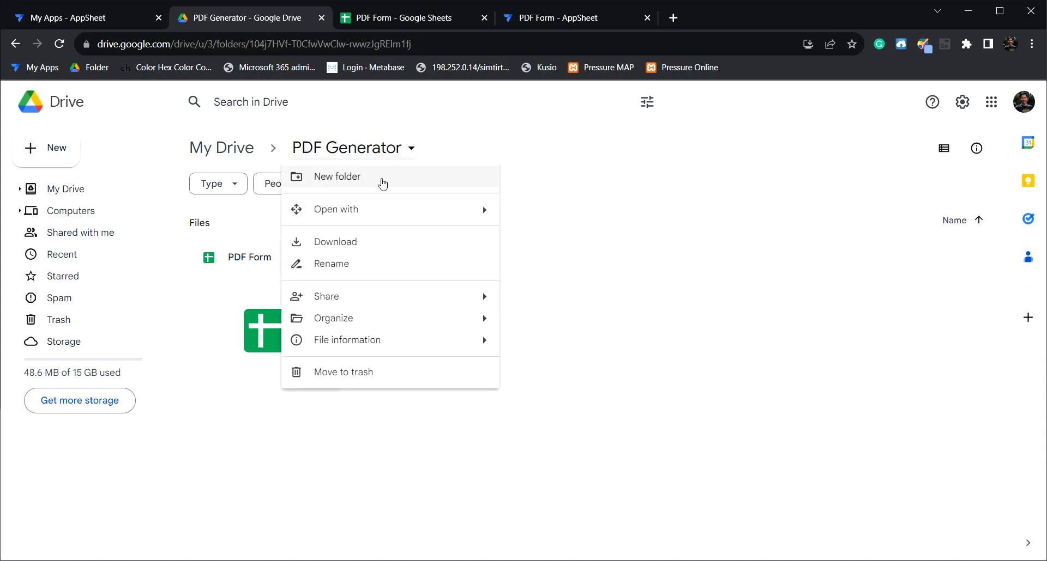
left_click(351, 259)
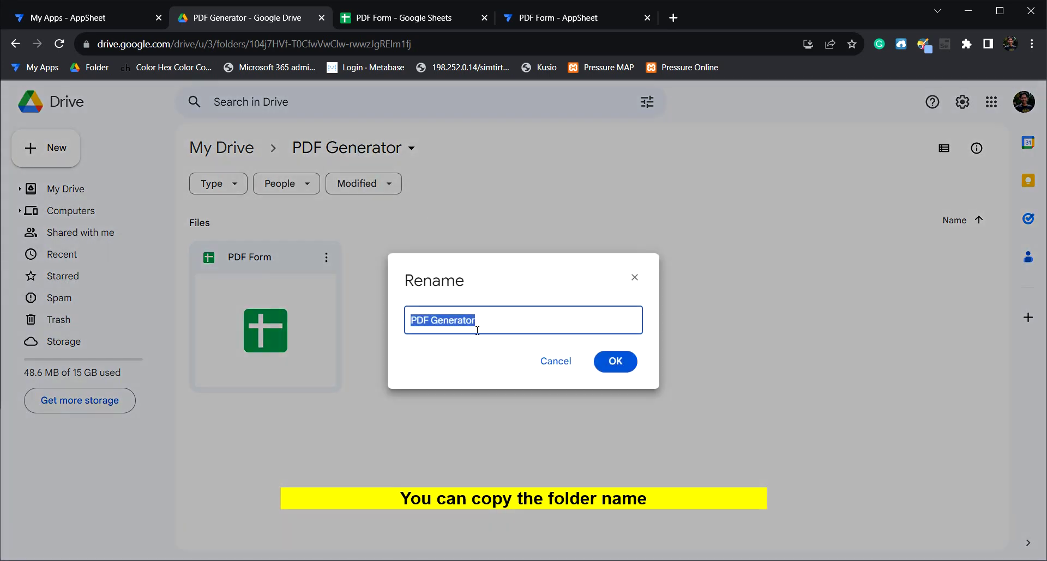
right_click(453, 320)
left_click(512, 368)
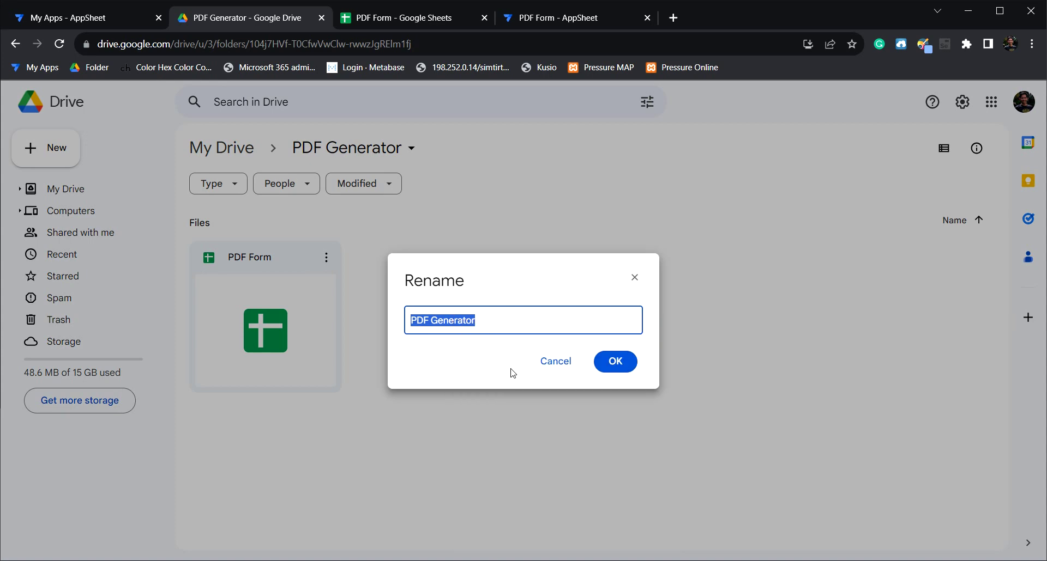
left_click(560, 361)
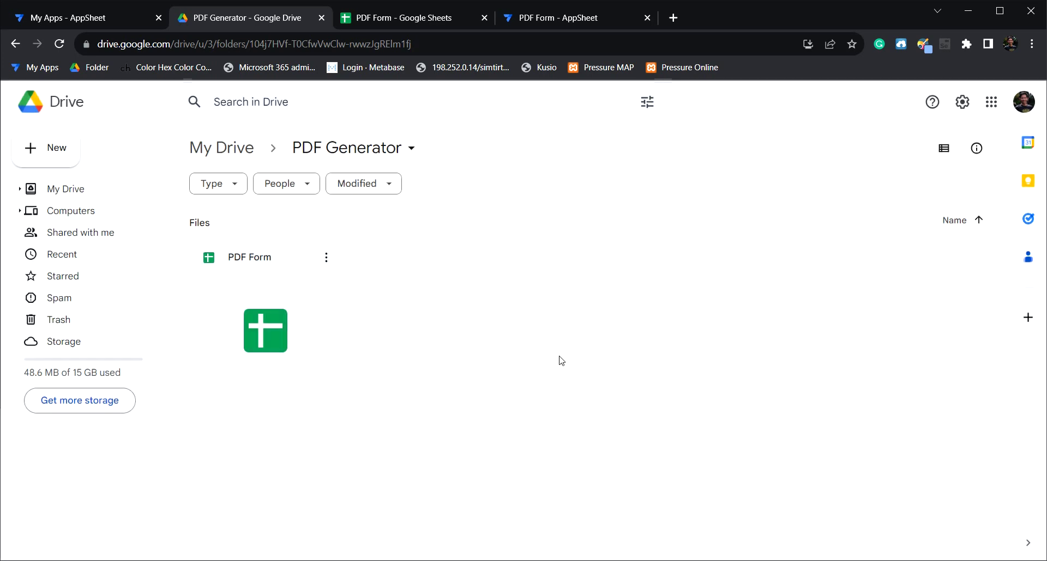
left_click(569, 19)
Change the default app folder to /PDF Generator and save the app.
left_click(474, 252)
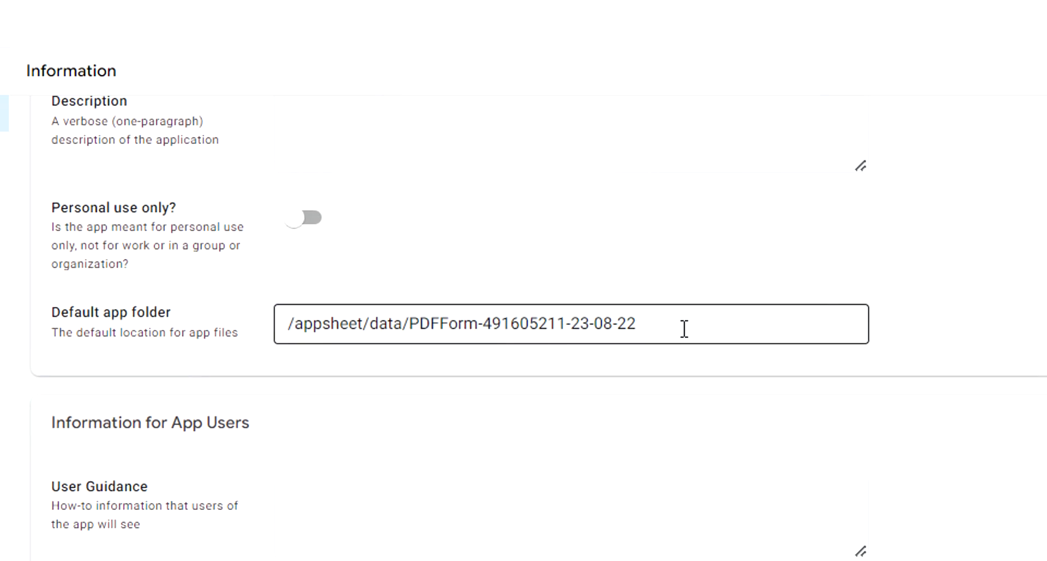
left_click_drag(683, 328, 298, 335)
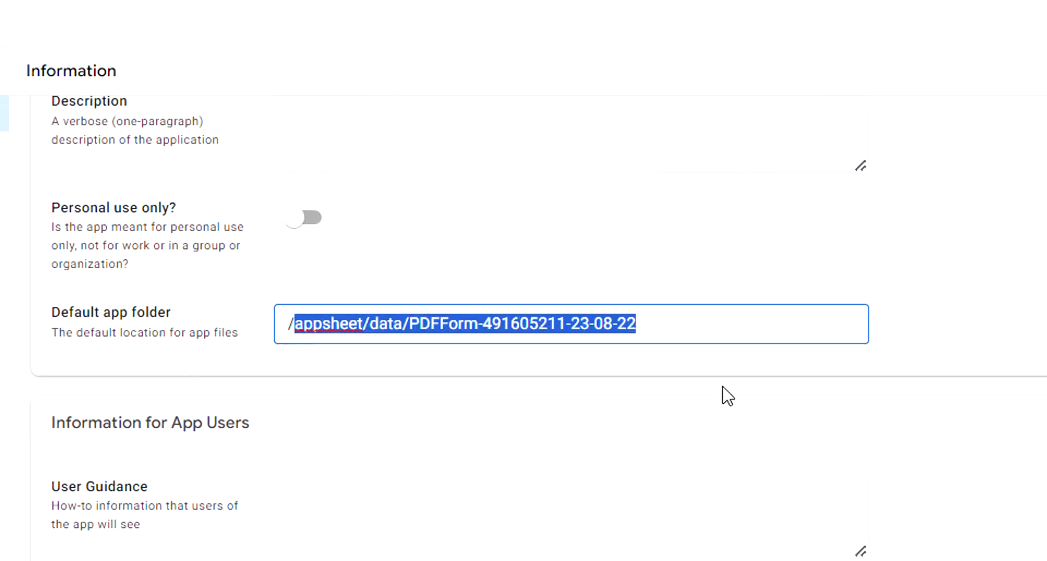
type("PDF Generator")
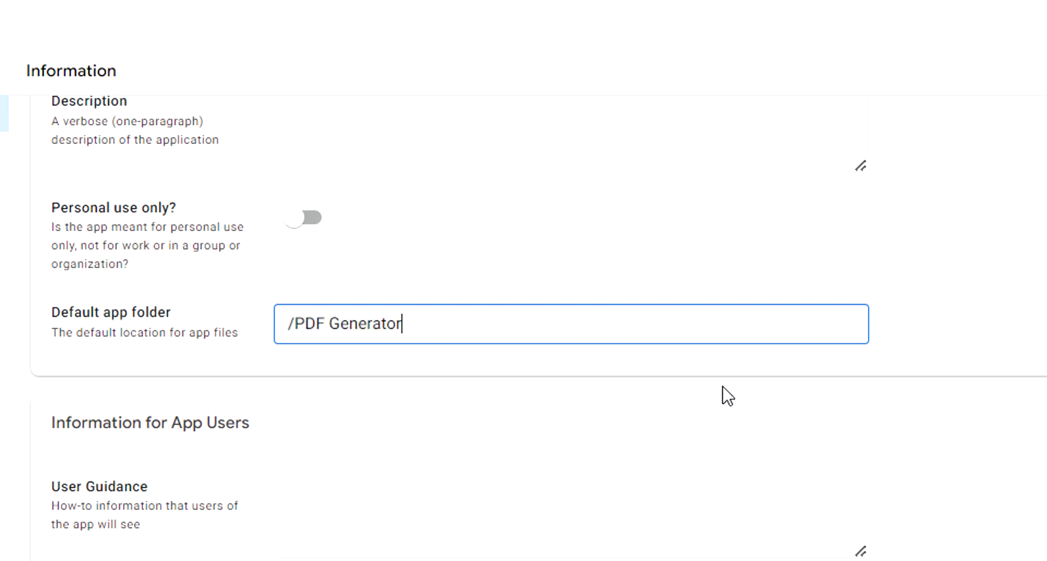
scroll(727, 392, "up", 2)
scroll(747, 257, "up", 2)
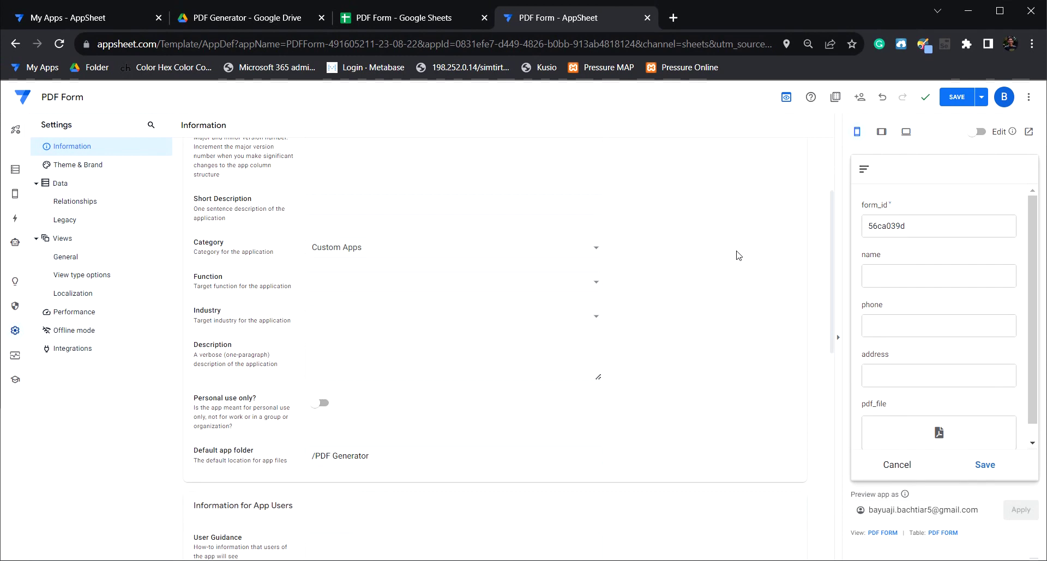
left_click(957, 97)
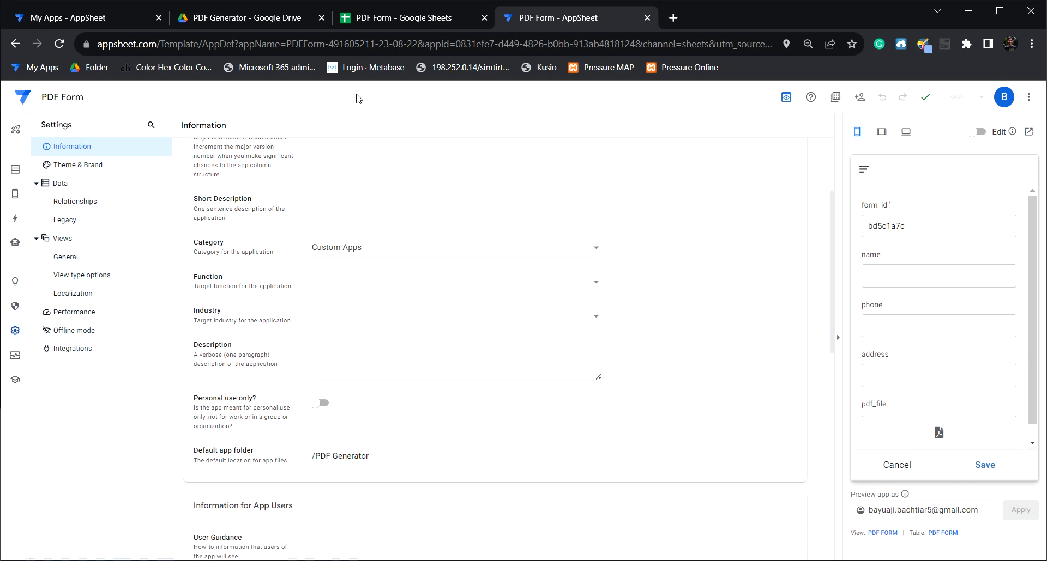
left_click(244, 20)
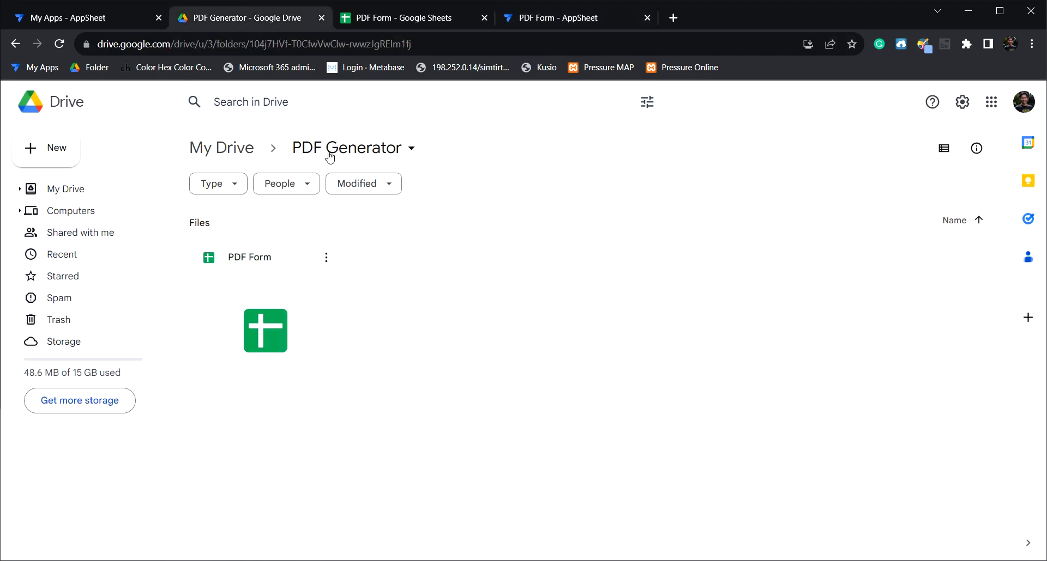
left_click(551, 18)
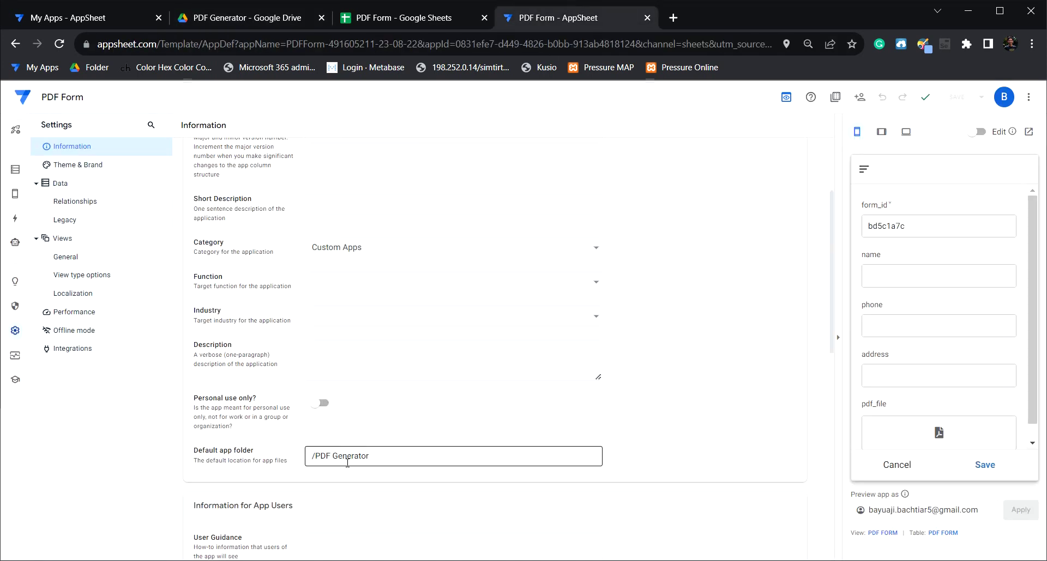
Uncheck SHOW? for the form_id column in the PDF FORM table and save.
left_click(19, 177)
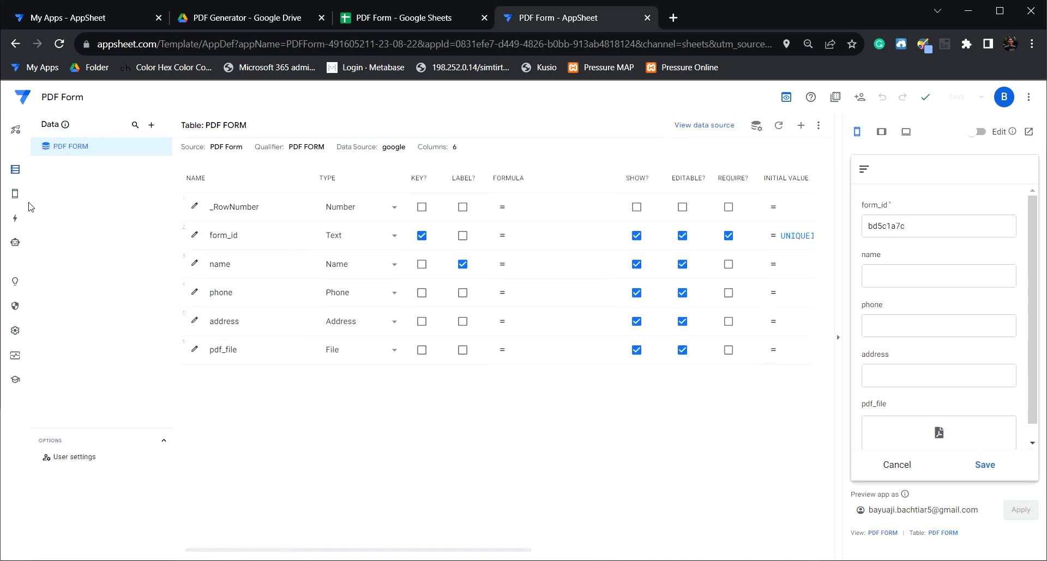
left_click(15, 193)
left_click(15, 169)
left_click(636, 236)
left_click(957, 97)
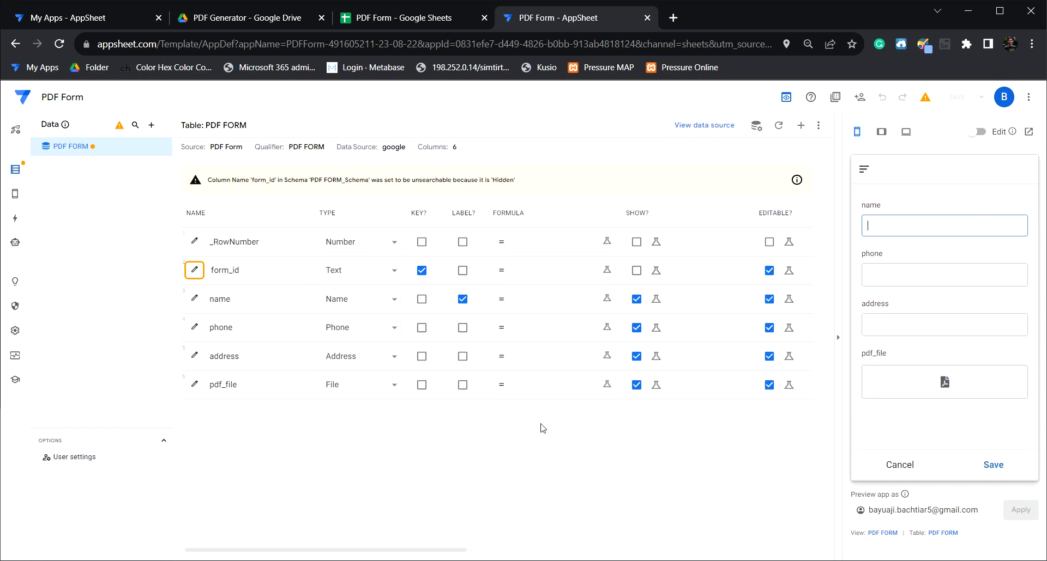
Create a new blank bot from the Automation page.
mouse_move(15, 203)
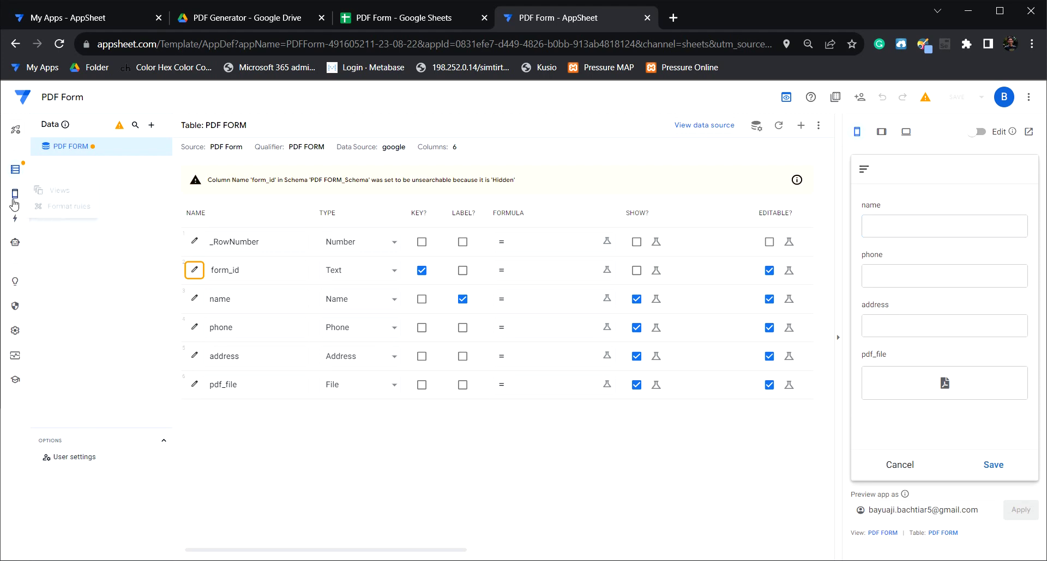
left_click(14, 242)
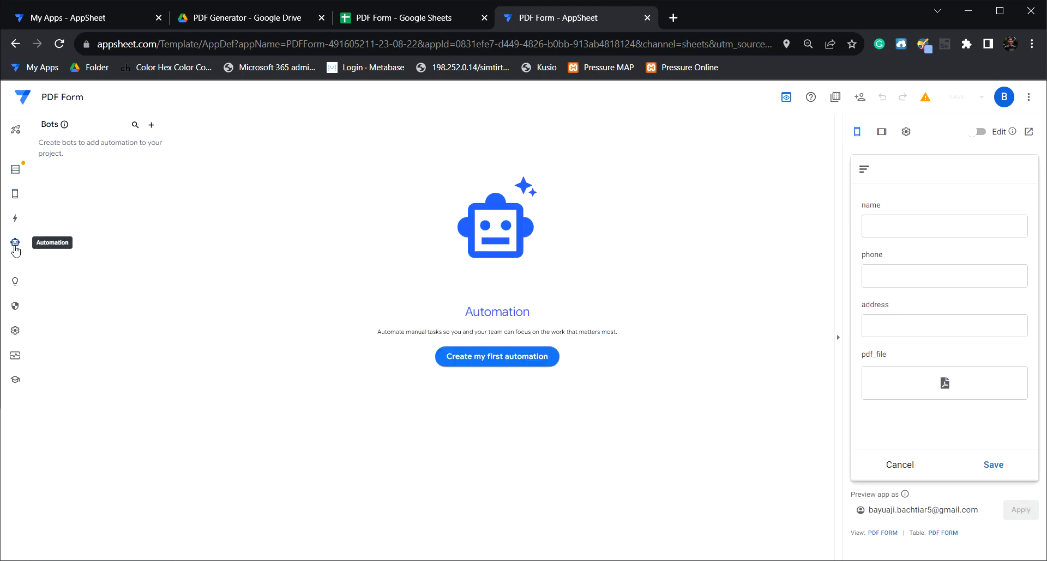
left_click(512, 362)
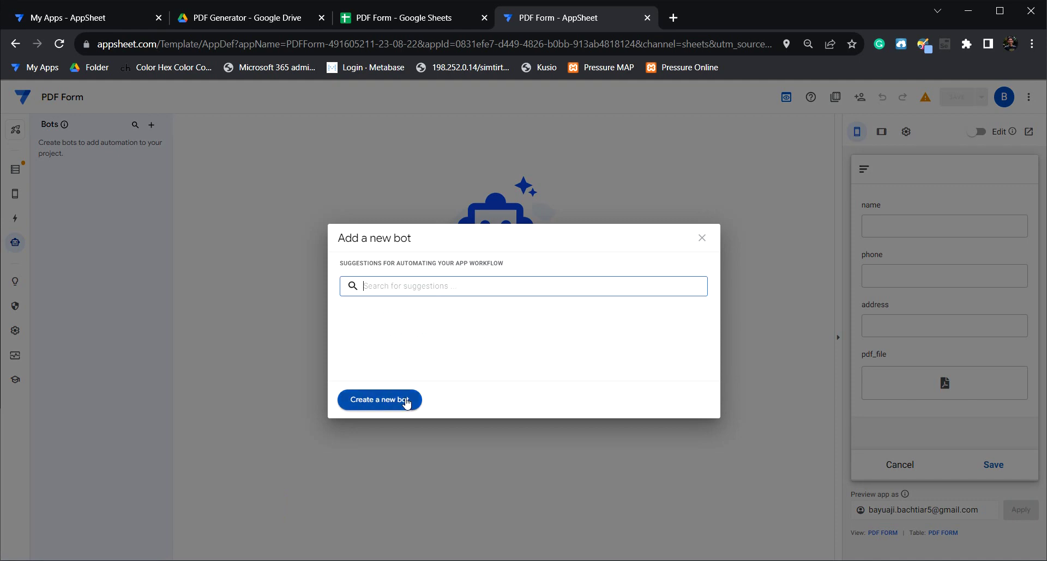
left_click(402, 400)
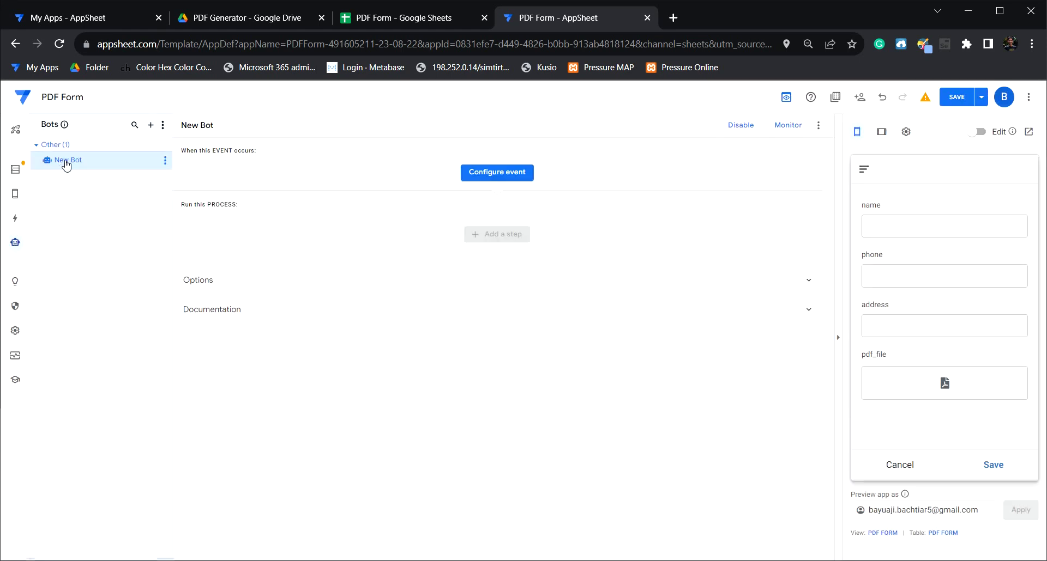
Rename the new bot to Create PDF and start configuring its event.
left_click(165, 160)
left_click(189, 176)
type("Create PDF")
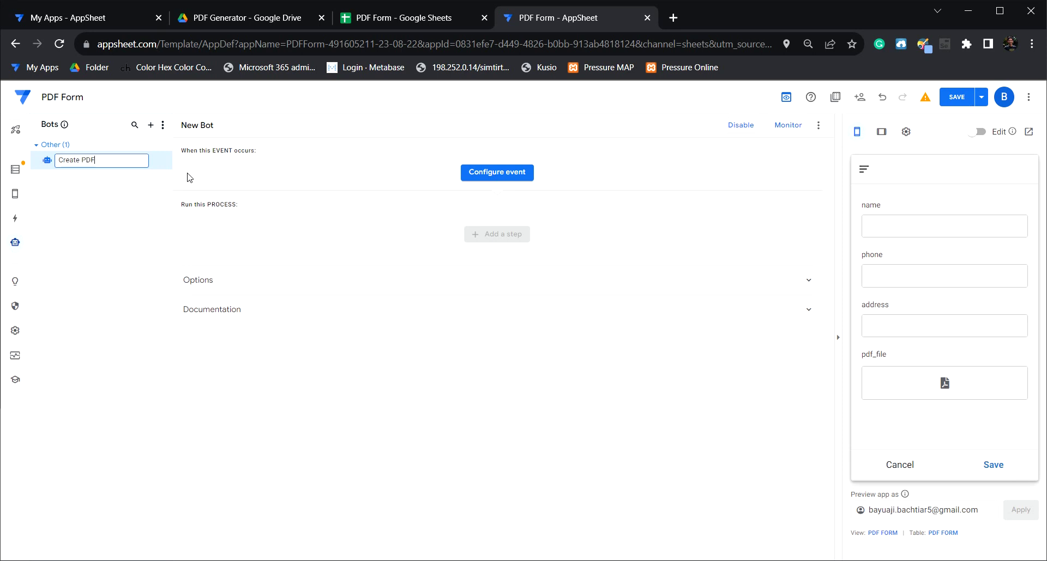
left_click(138, 213)
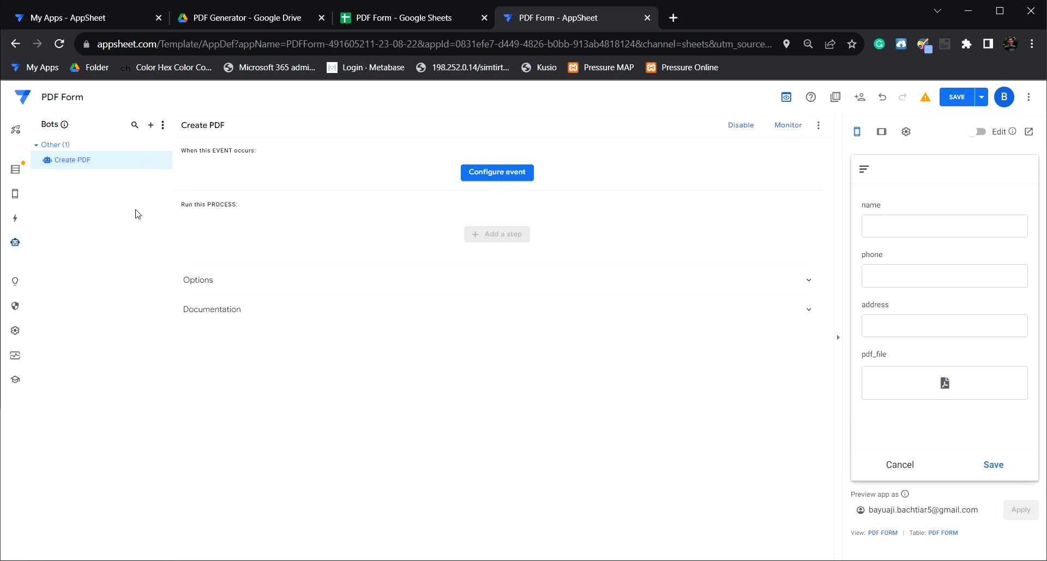
left_click(484, 174)
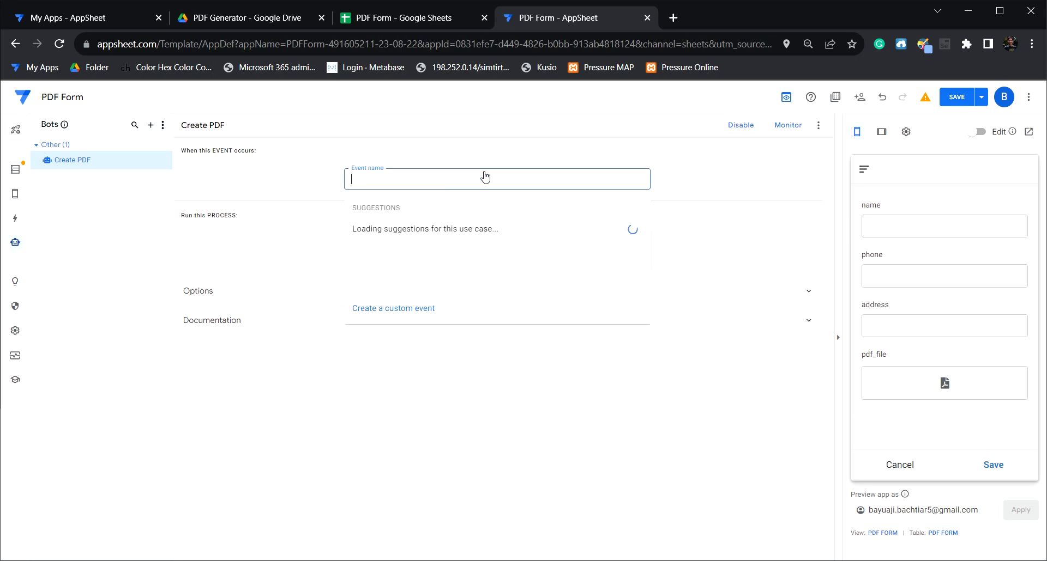
Create a custom PDF FORM event named New data firing on Adds only, then open its condition.
left_click(413, 310)
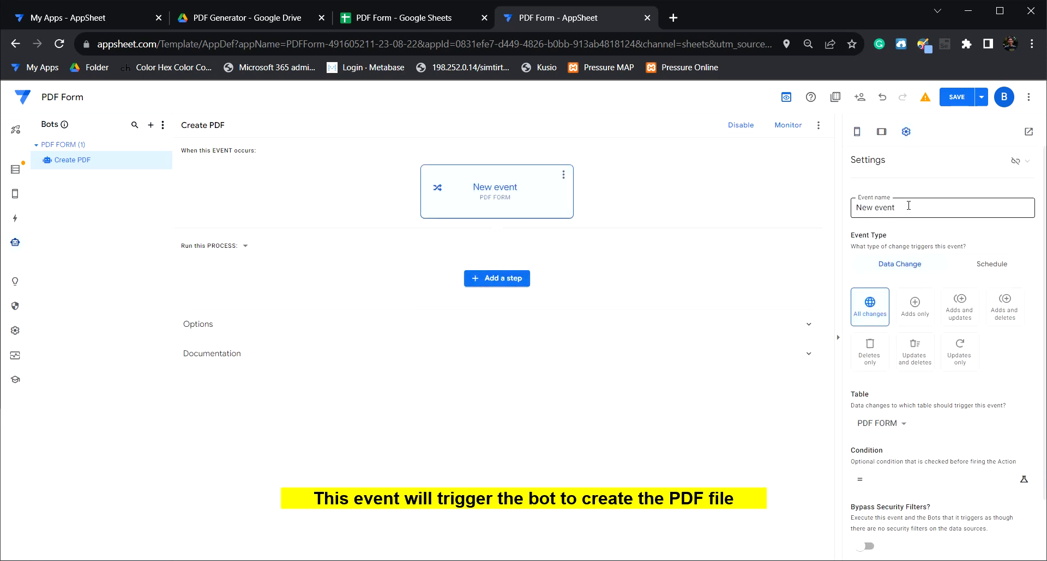
triple_click(909, 207)
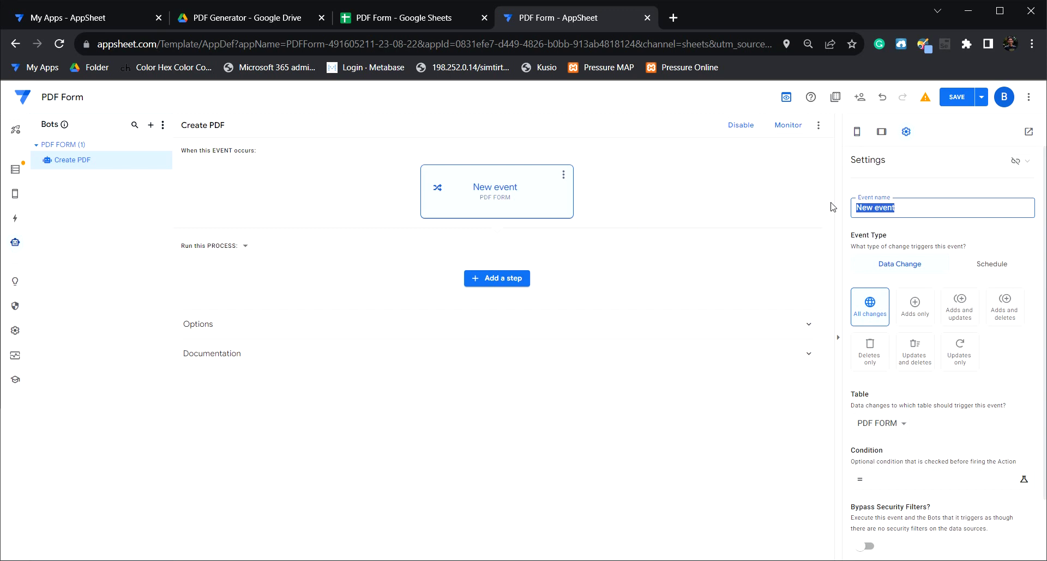
type("New data")
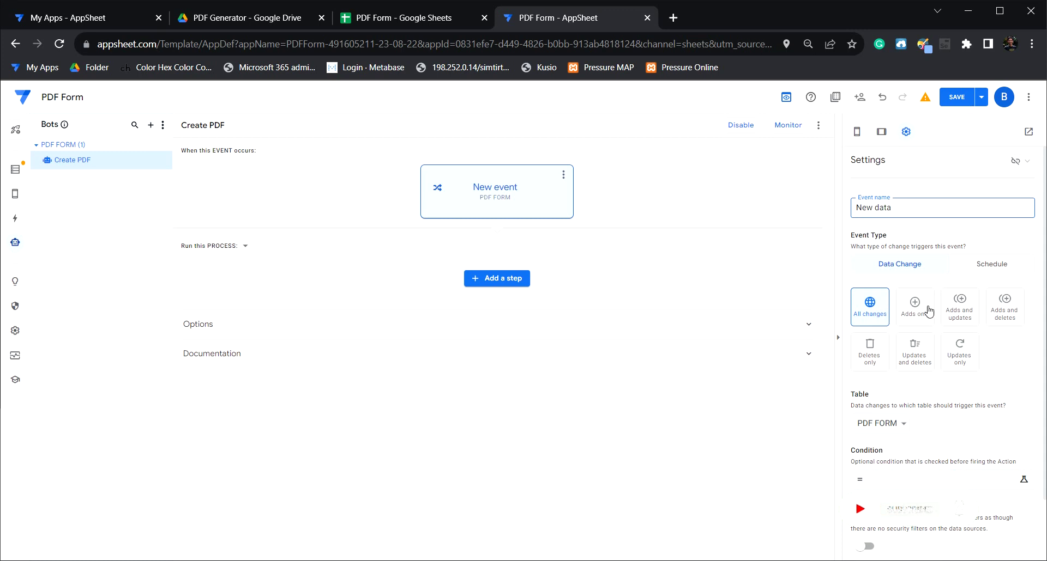
left_click(914, 316)
scroll(956, 393, "down", 2)
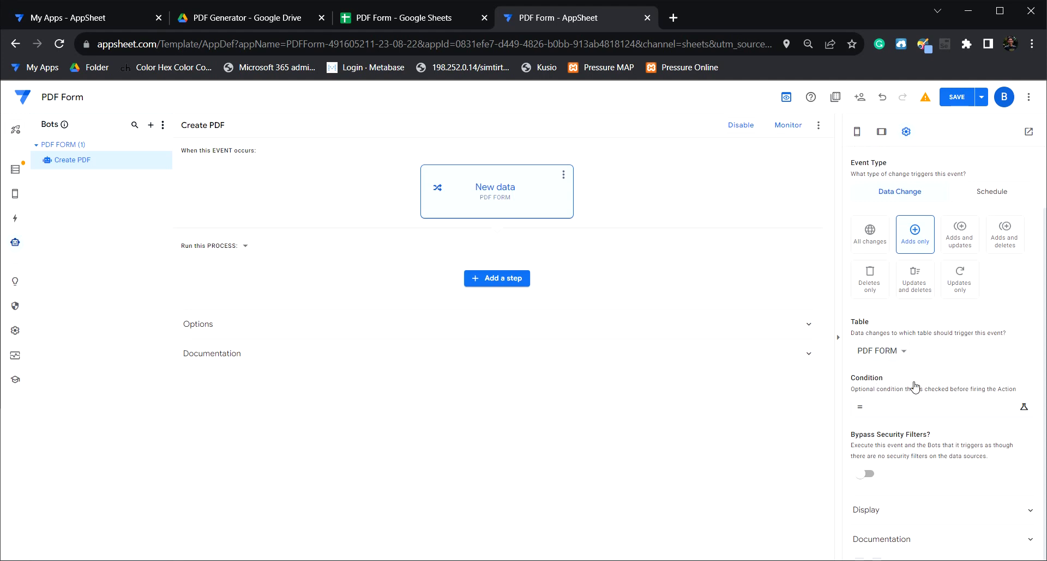
left_click(888, 411)
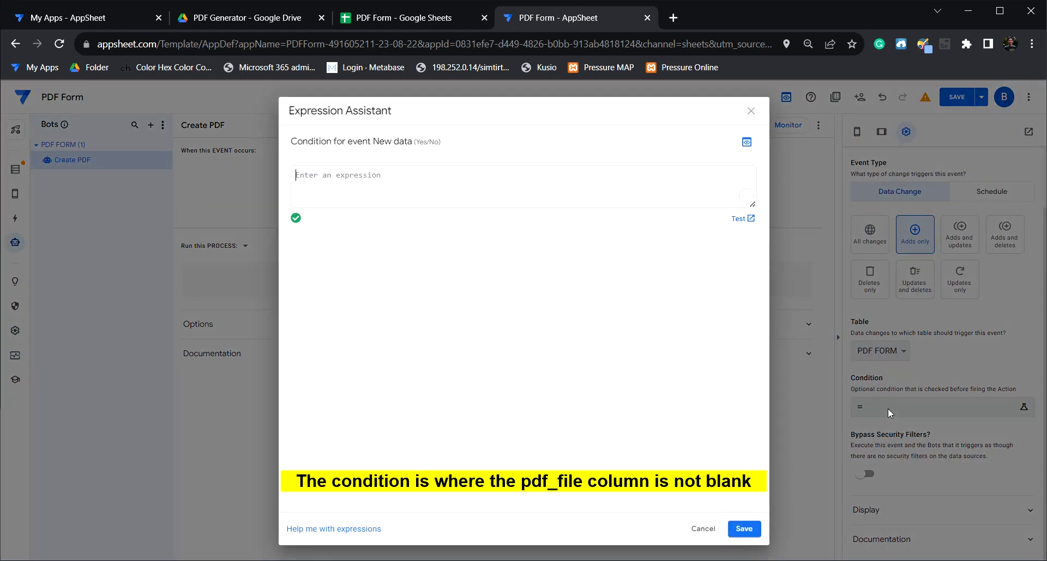
Set the New data event condition to isnotblank([pdf_file]) and save it.
left_click(351, 194)
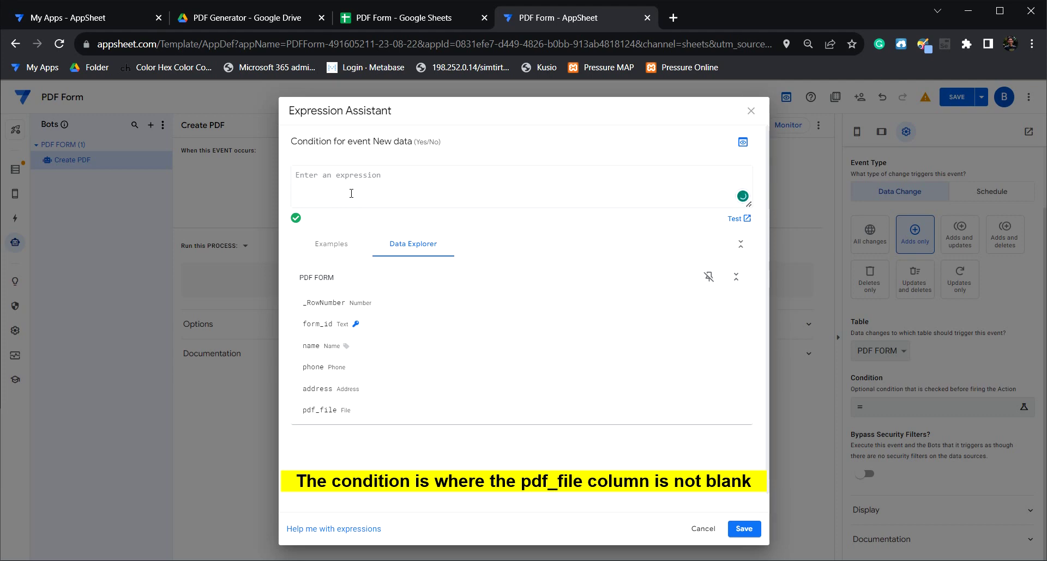
type("isnotblank")
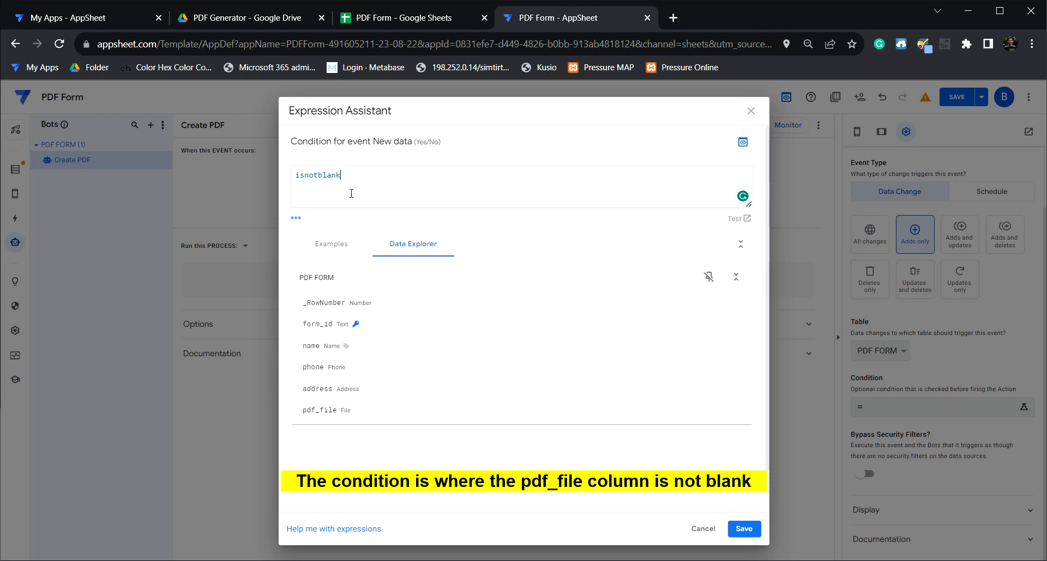
type("(")
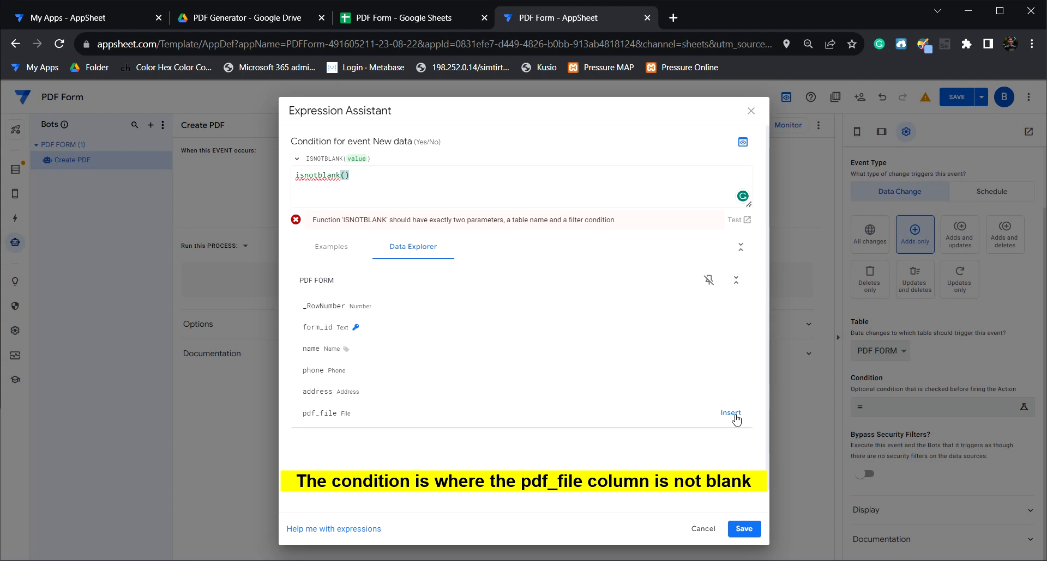
left_click(733, 415)
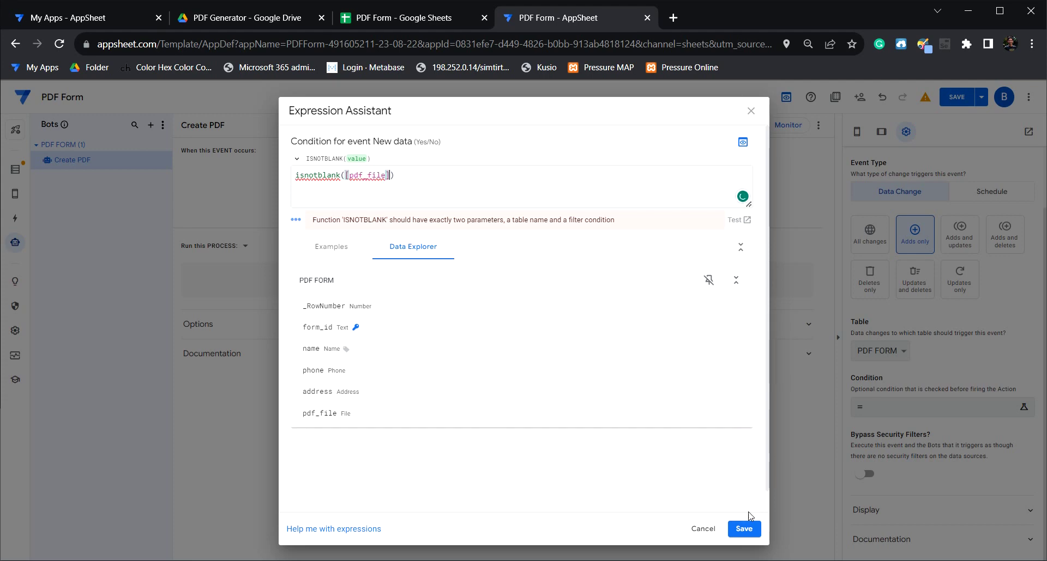
left_click(743, 529)
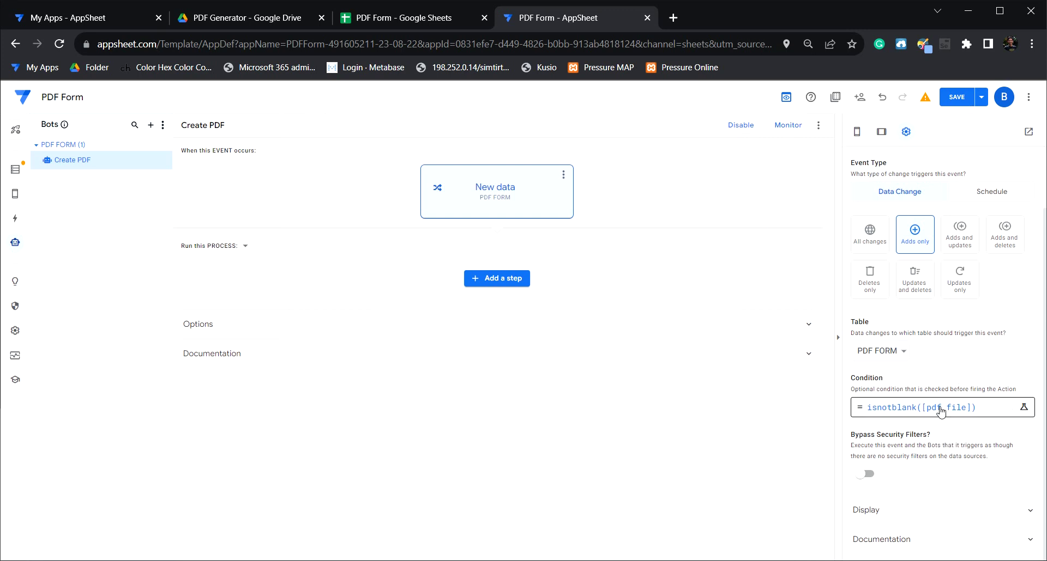
View the PDF FORM table's columns, then go to the PDF Generator folder in Drive.
left_click(14, 175)
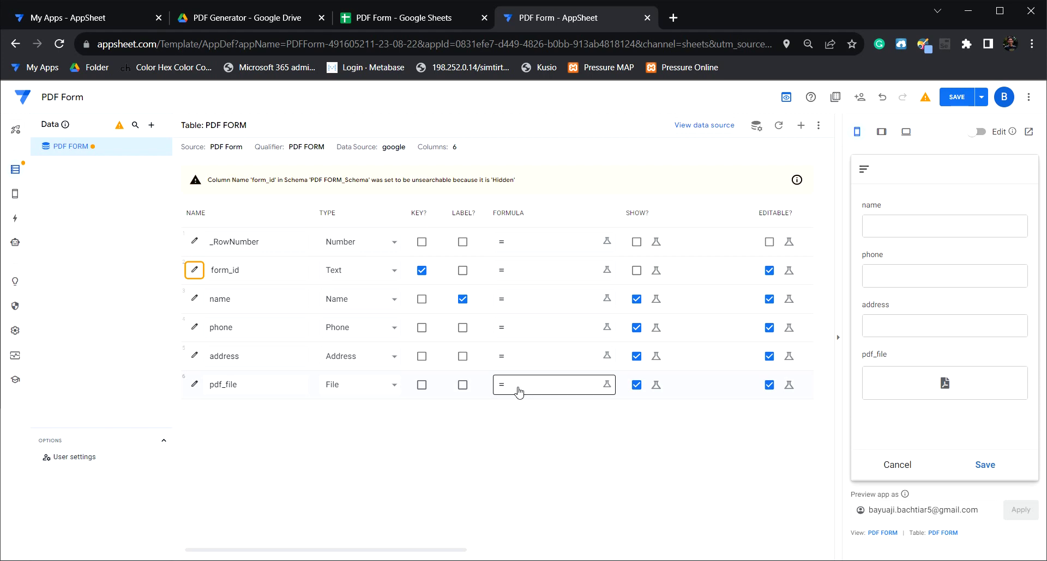
left_click(246, 17)
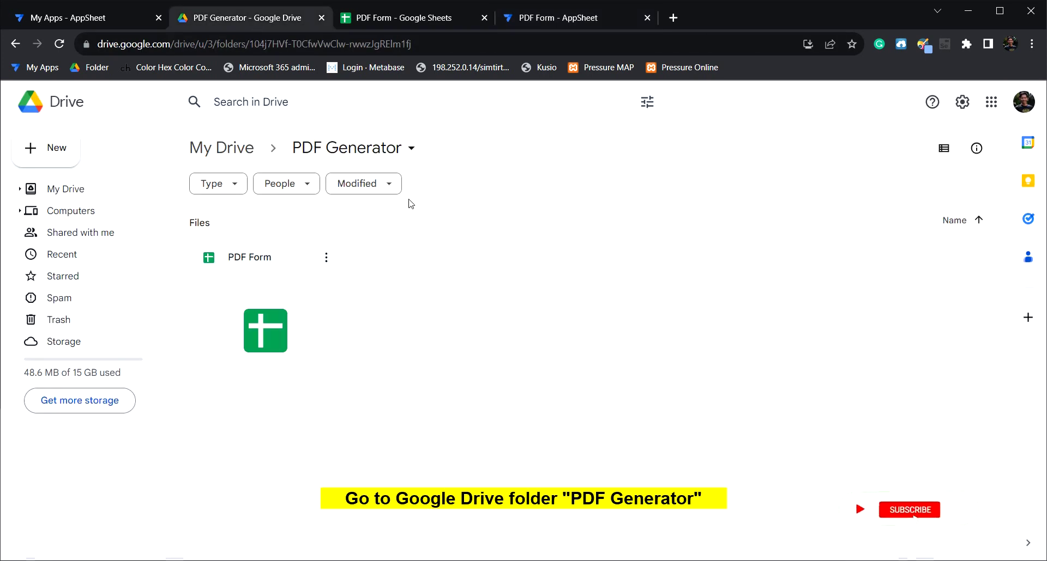
Create a folder named PDF File inside the PDF Generator folder in Google Drive.
left_click(411, 149)
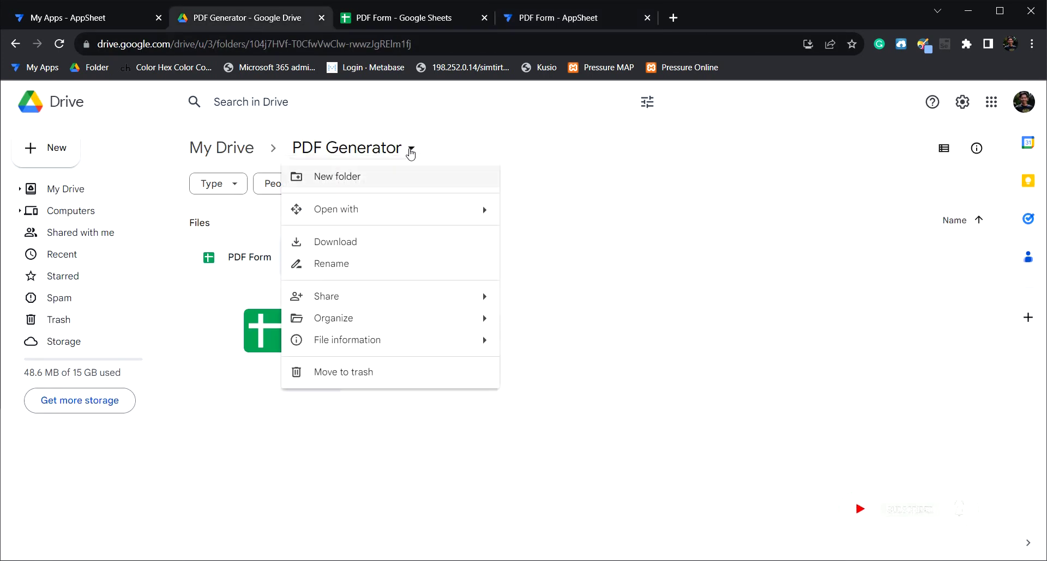
left_click(405, 186)
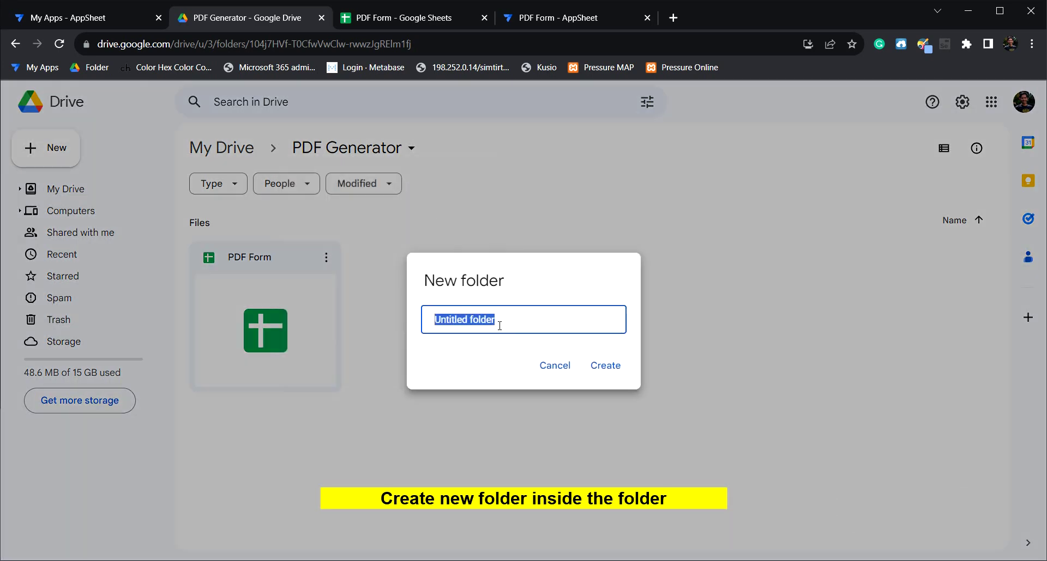
type("PDF Fi")
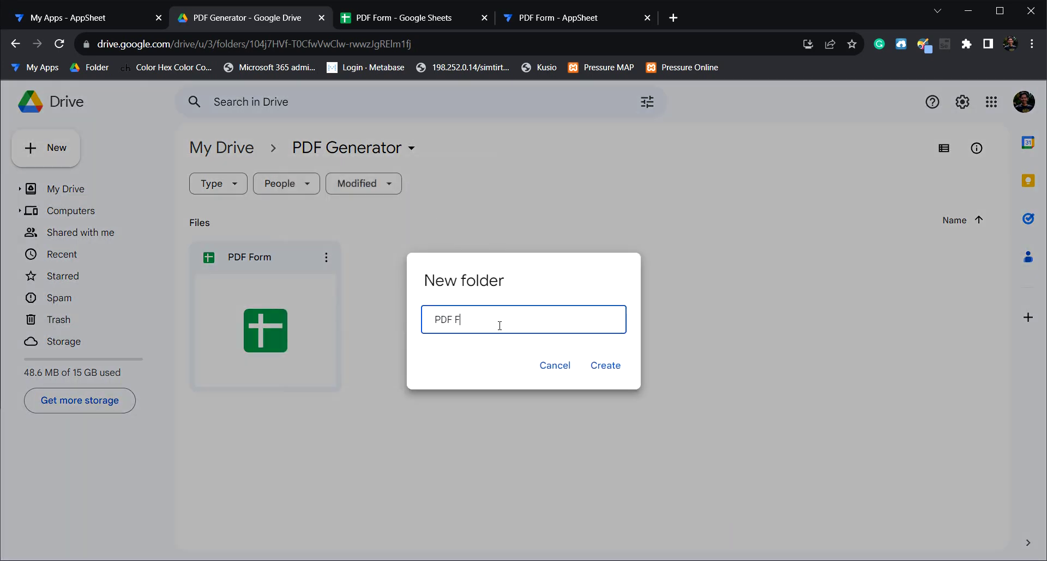
type("le")
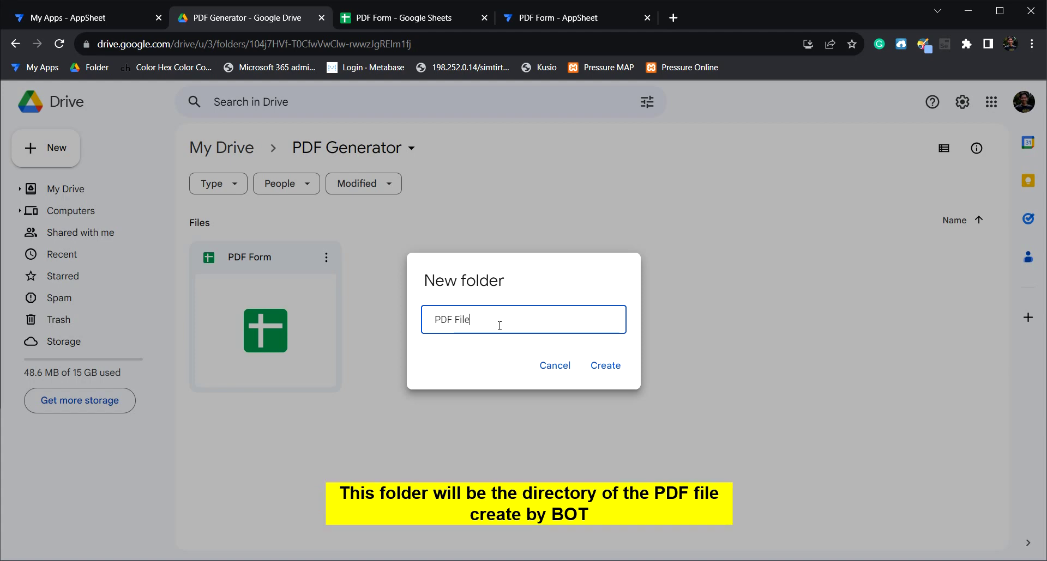
left_click(610, 369)
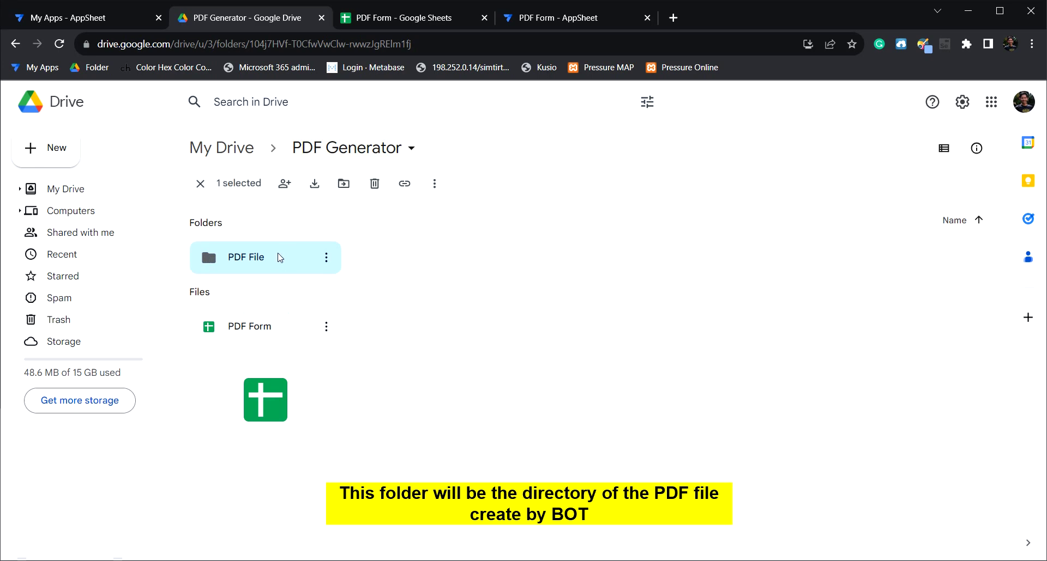
left_click(545, 18)
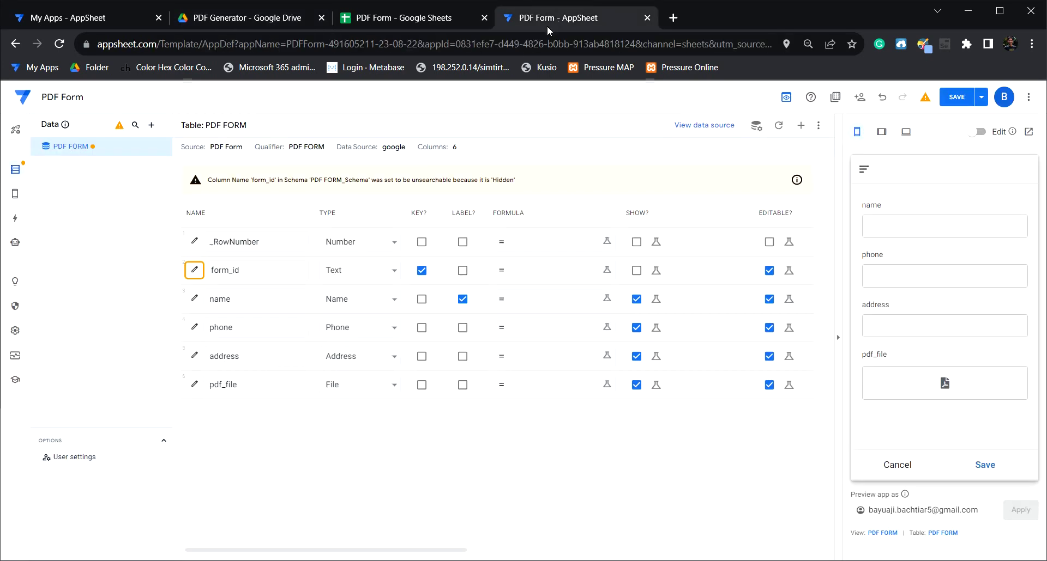
Give pdf_file the formula concatenate("/PDF File/",[name],"_",[phone],".pdf") and save it.
left_click(567, 387)
type("co")
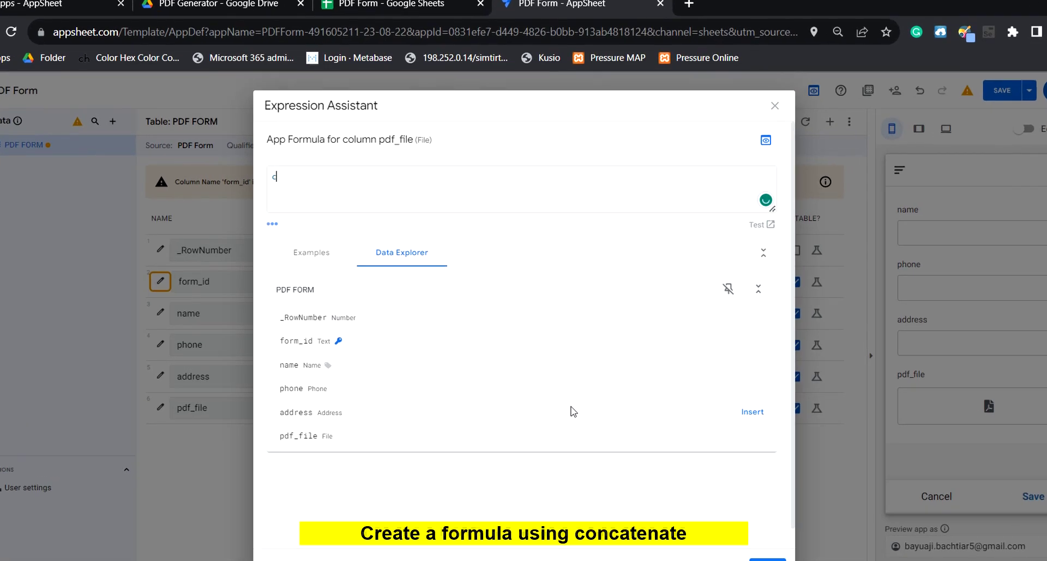
type("cn")
key("BackSpace")
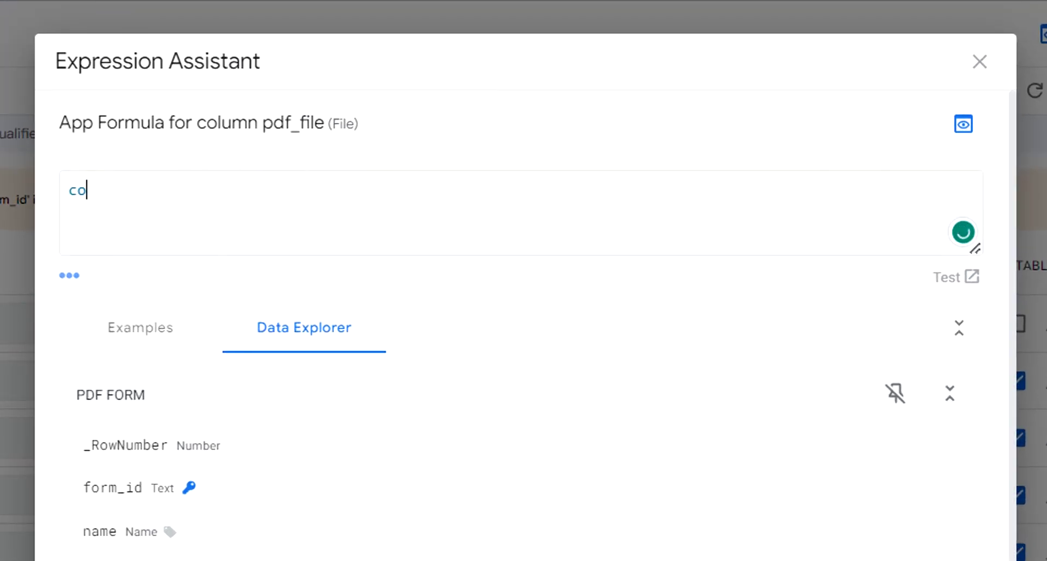
type("ncatenate")
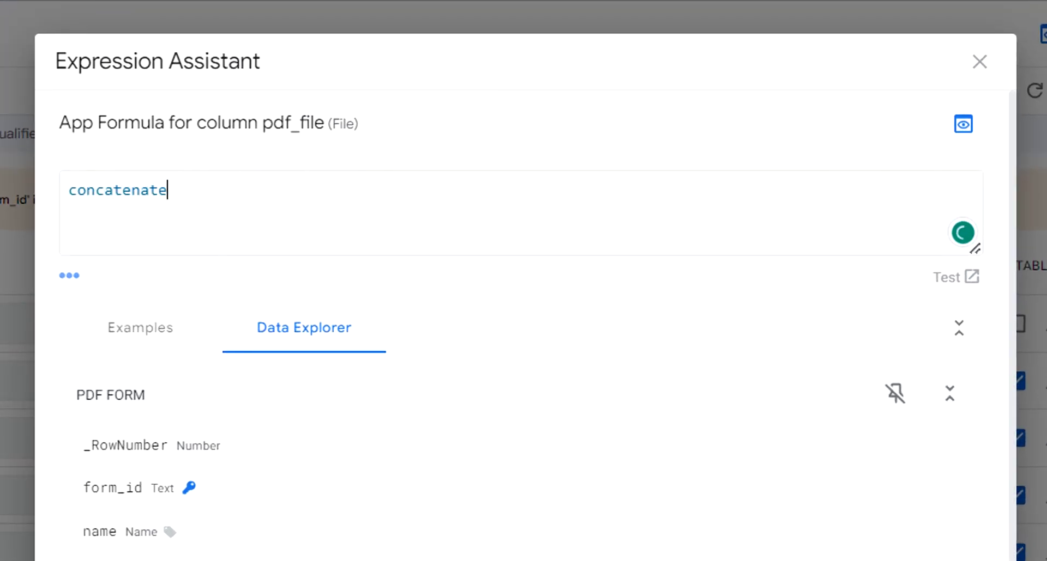
type("(")
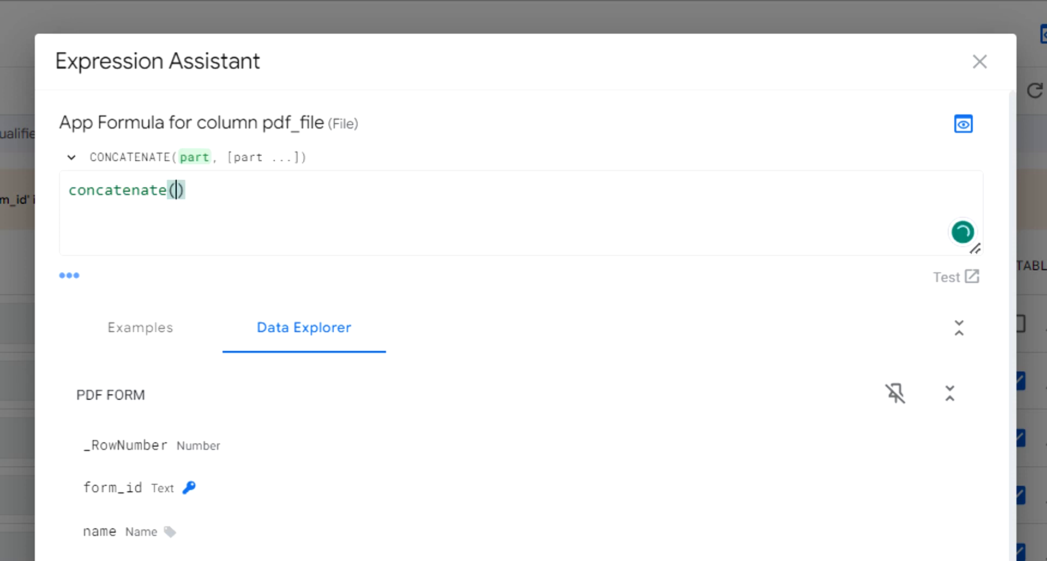
type("\"/")
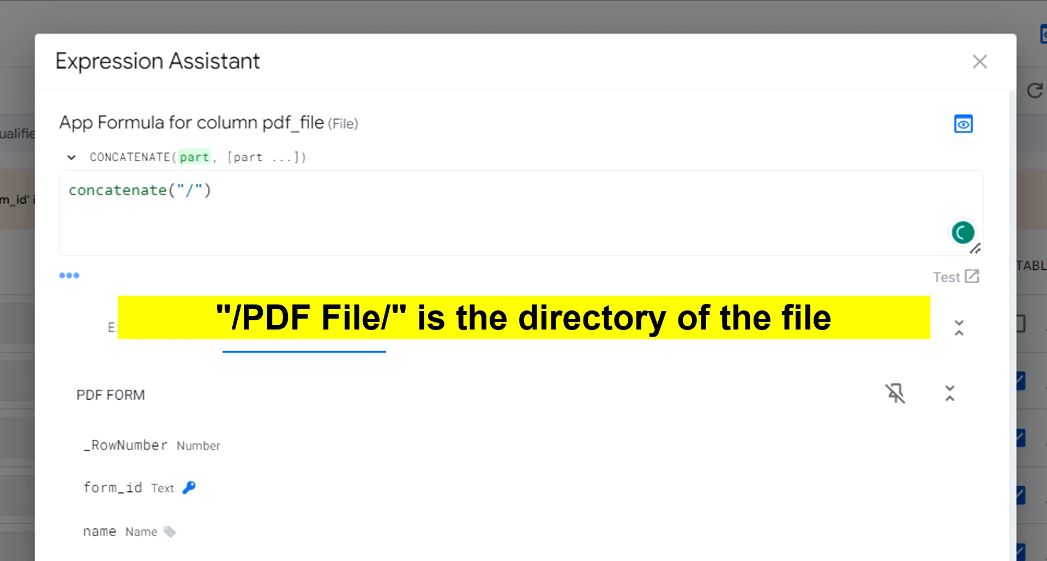
type("PD")
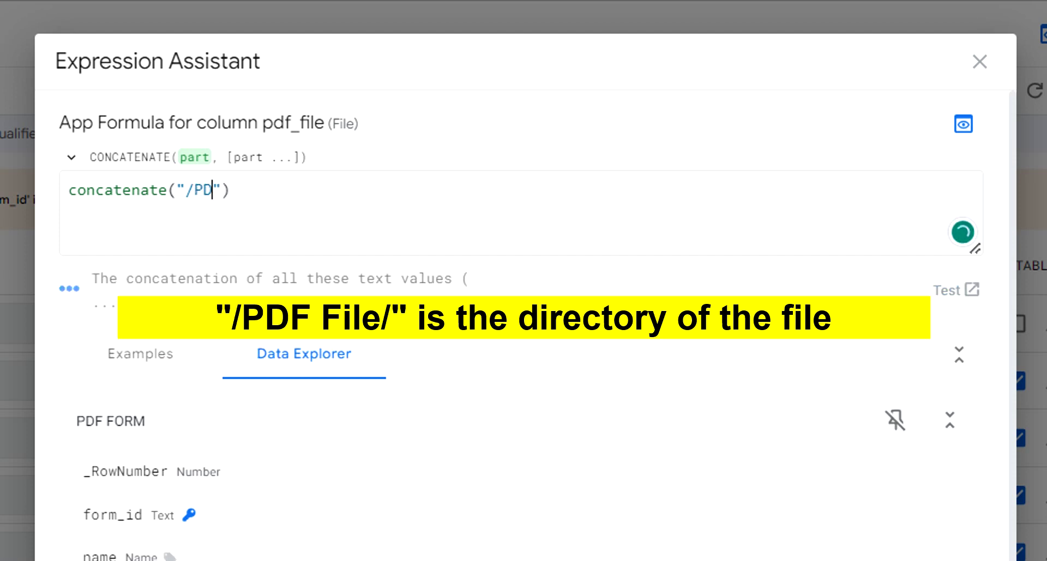
type("F Fil")
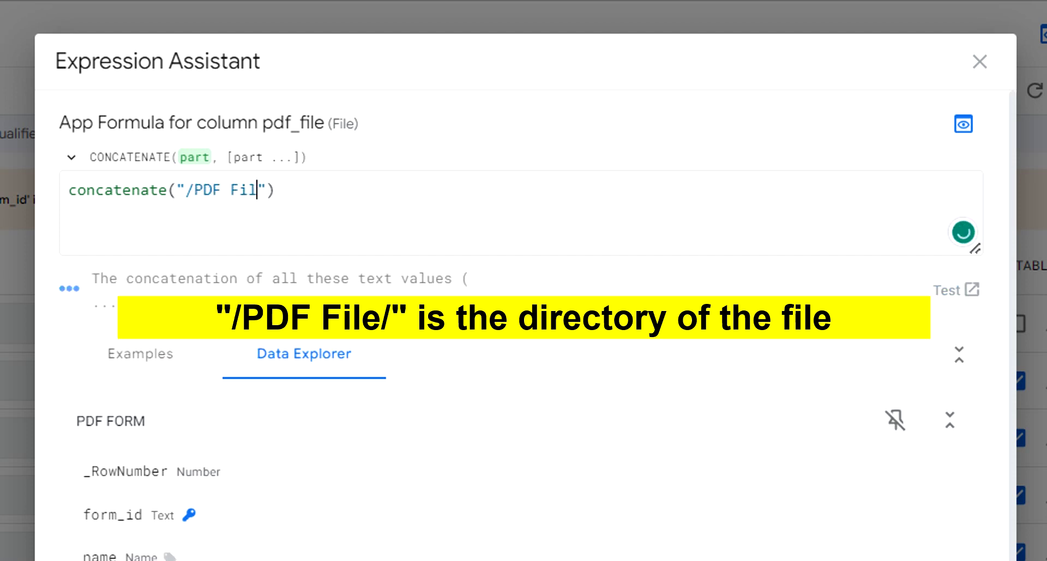
type("e")
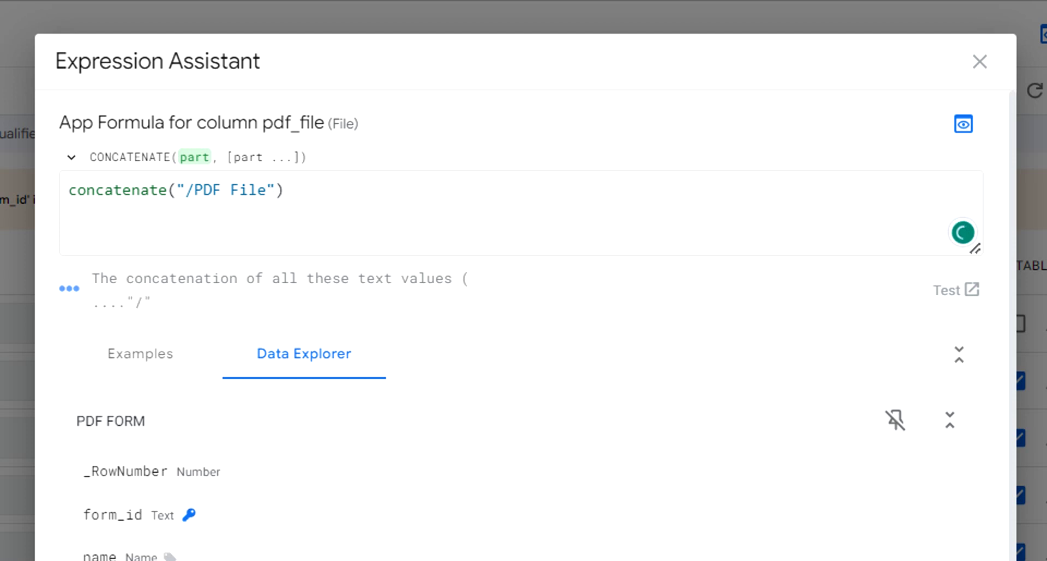
type("/")
left_click(283, 190)
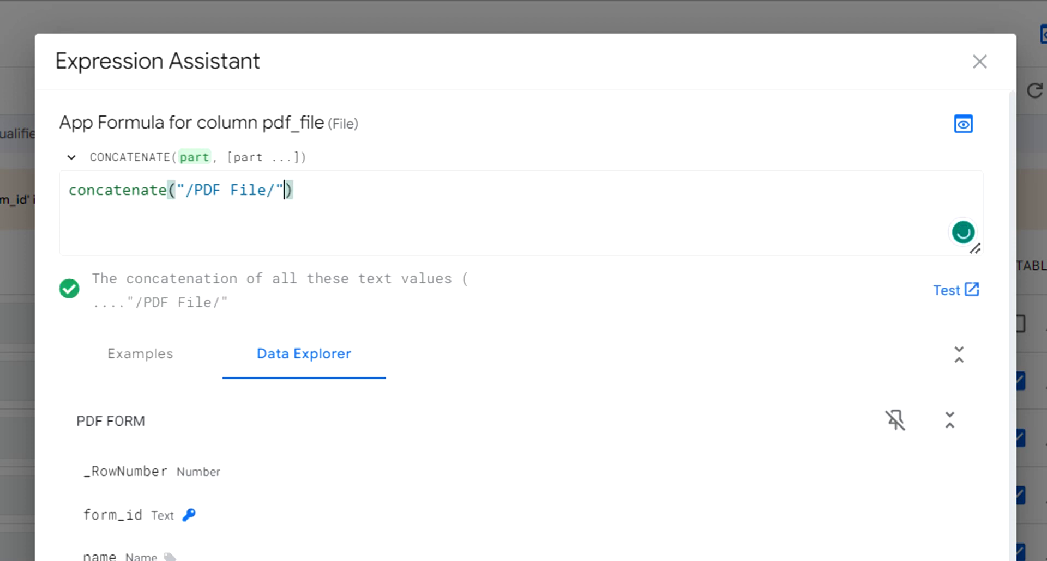
type(",[")
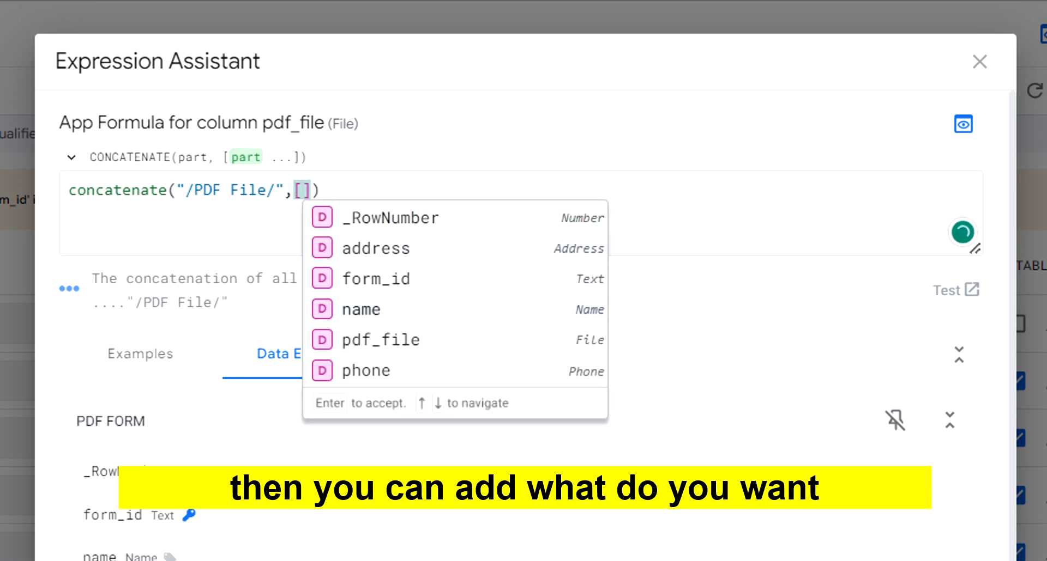
type("name")
key("Return")
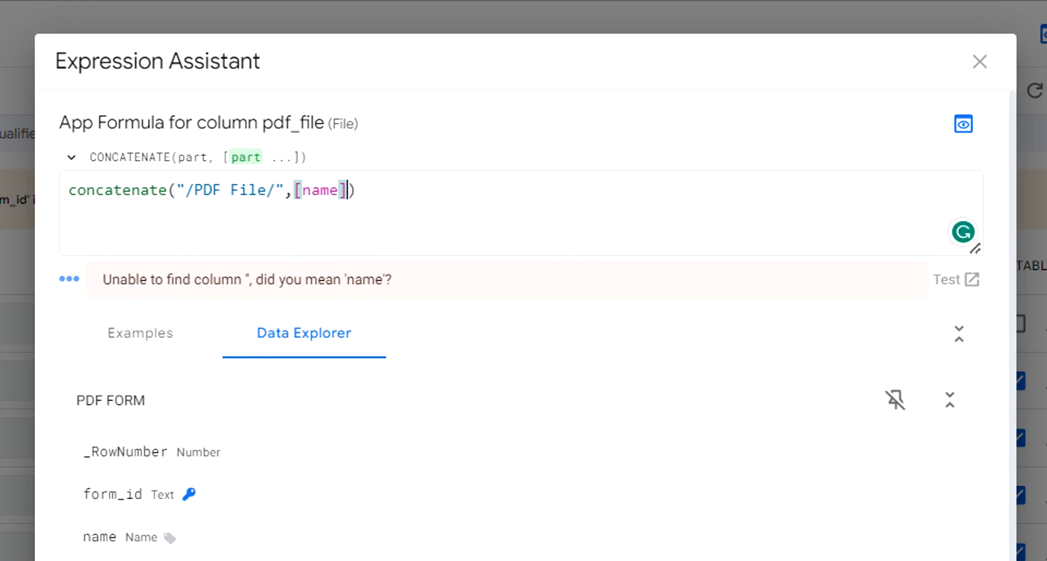
type(",\"")
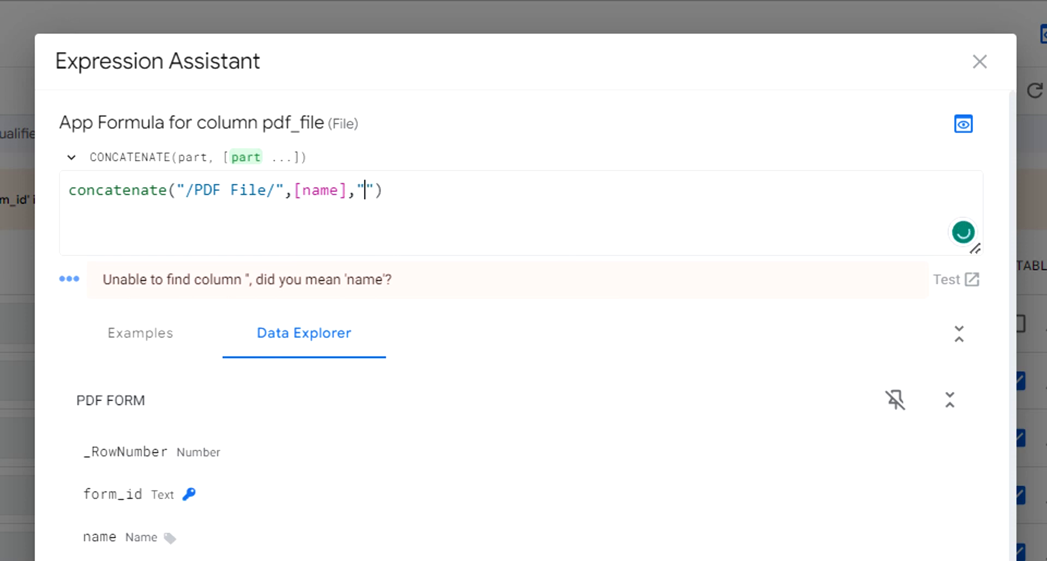
type("_\",")
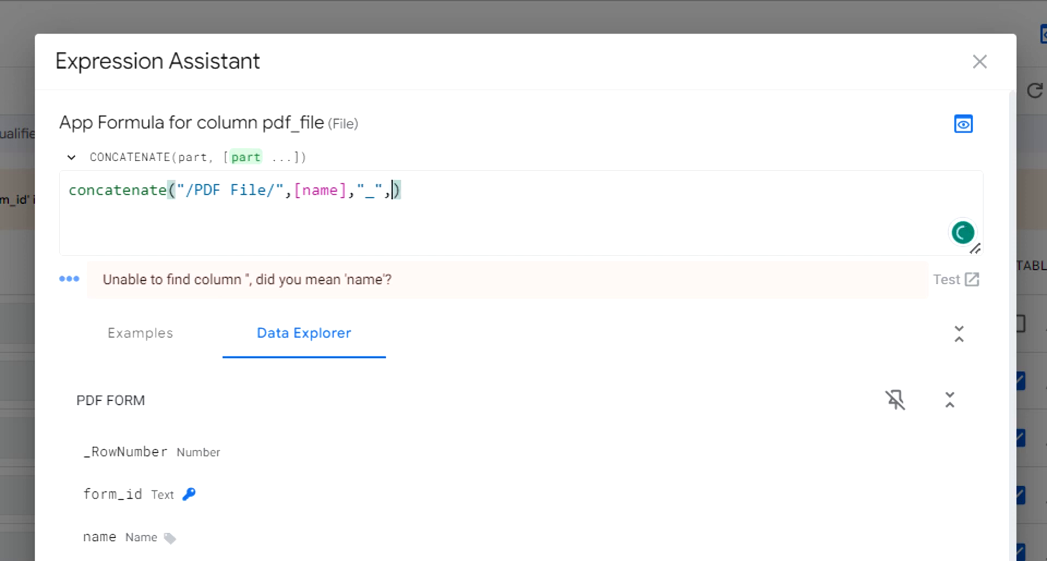
type("[")
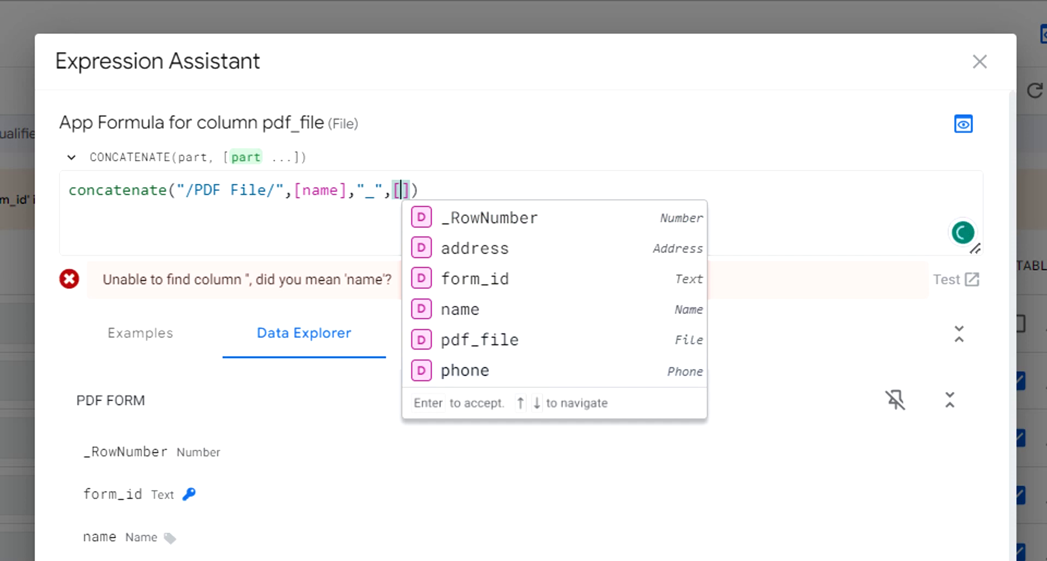
type("phone")
key("Return")
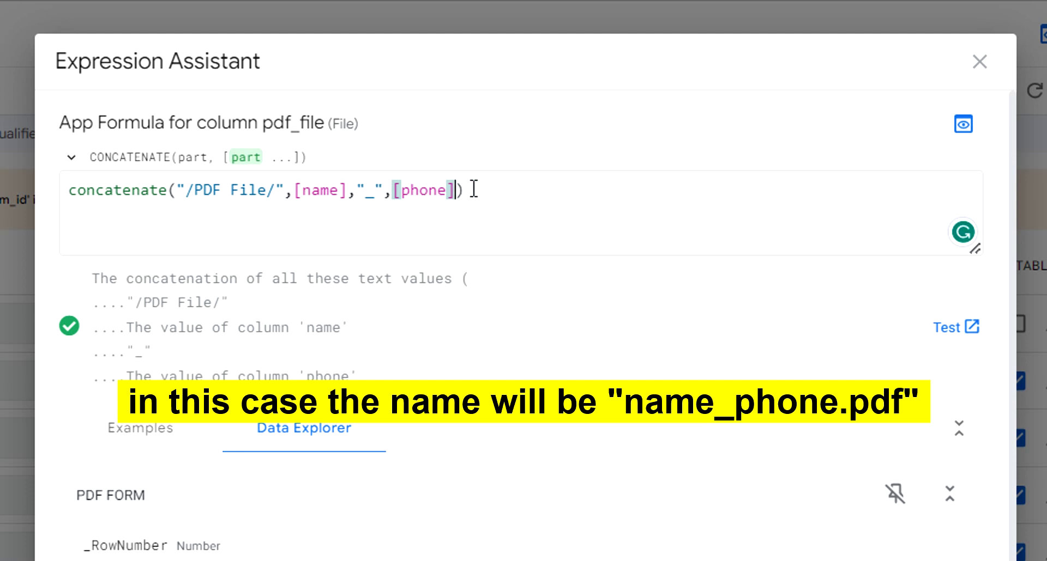
type(",")
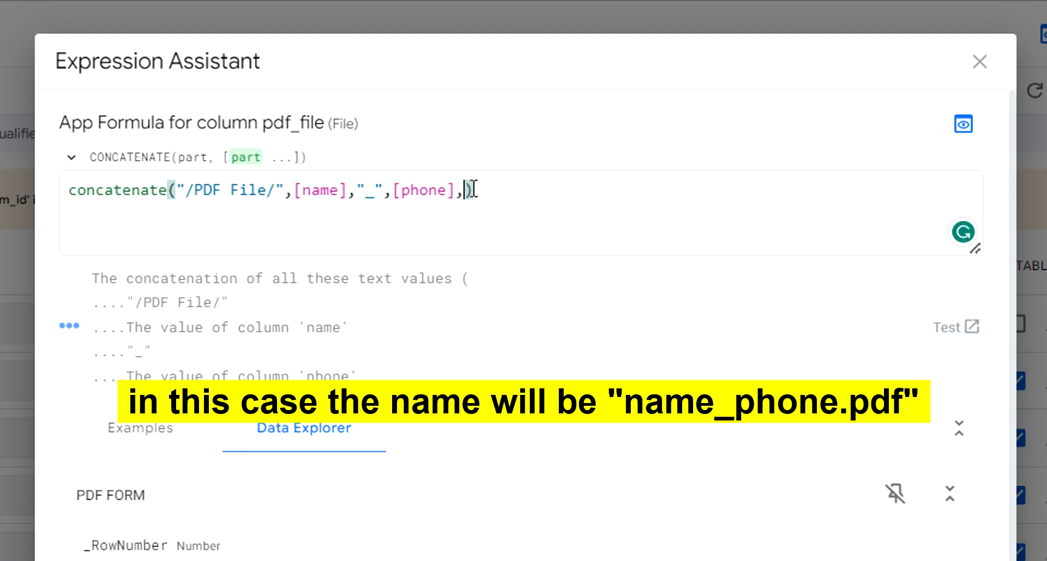
type("\".p")
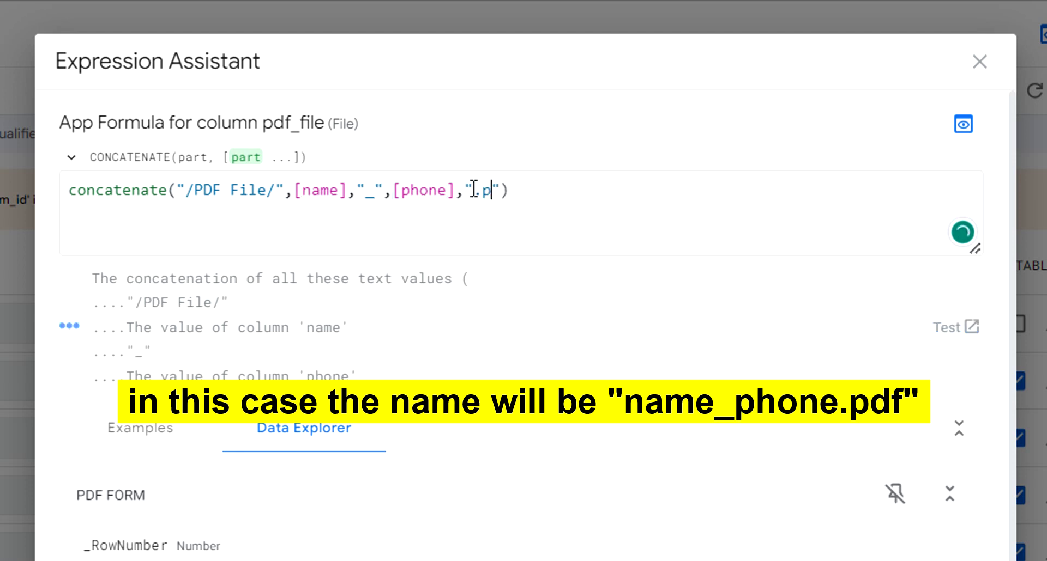
type("df")
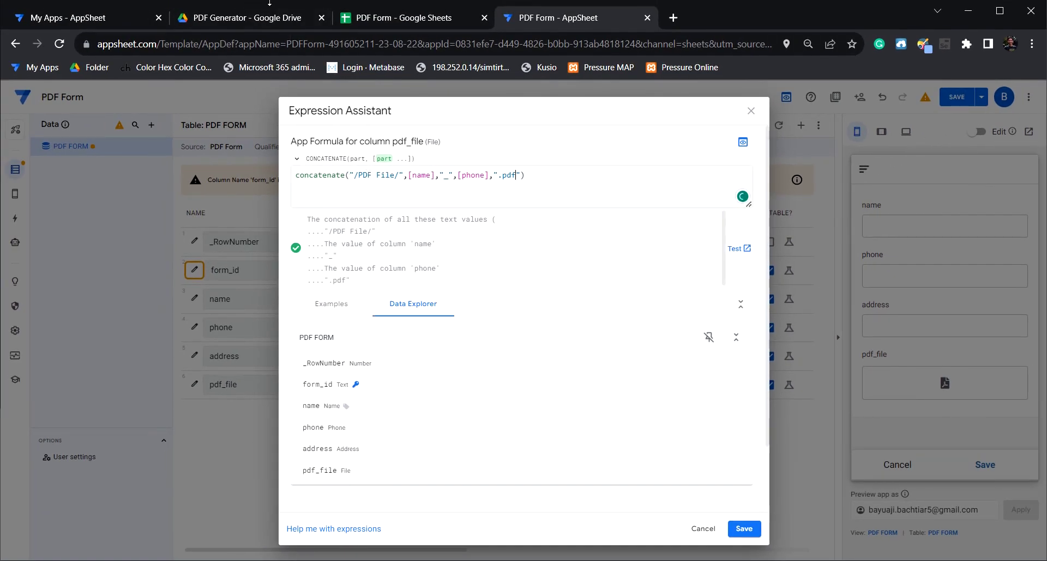
left_click(245, 18)
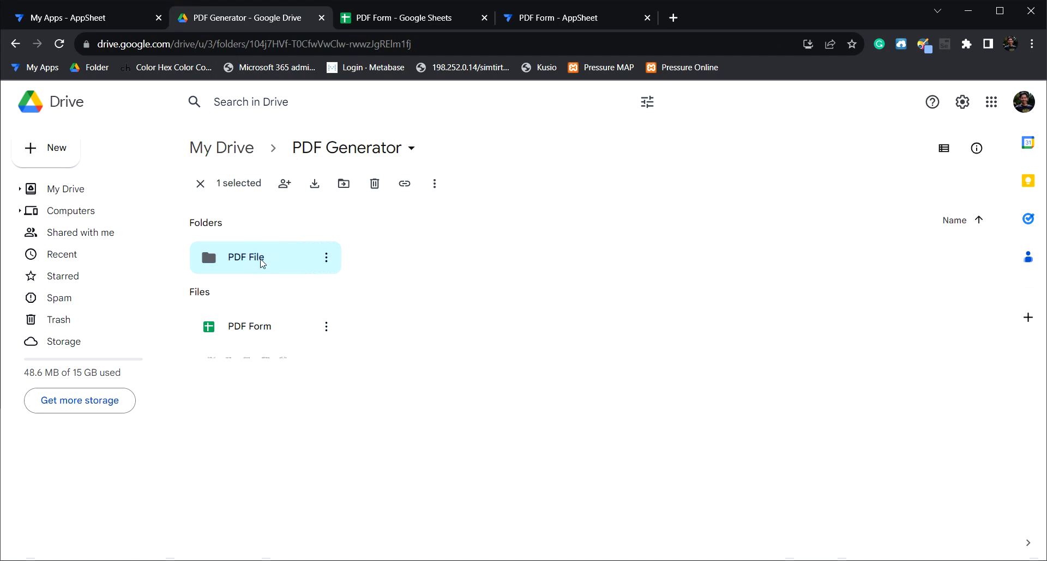
left_click(544, 14)
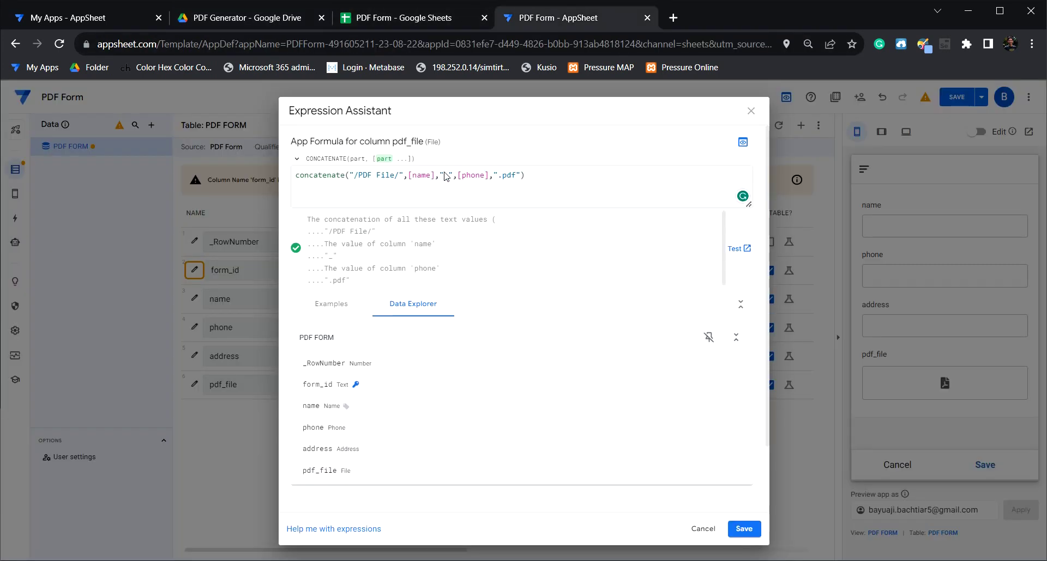
left_click(745, 530)
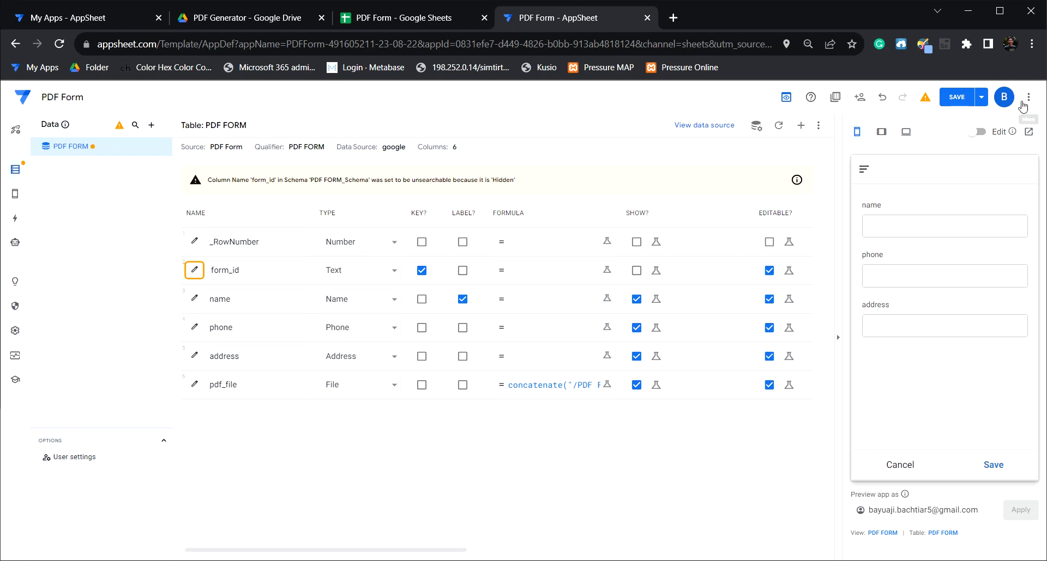
Save the app and add a custom step to the Create PDF bot.
left_click(959, 99)
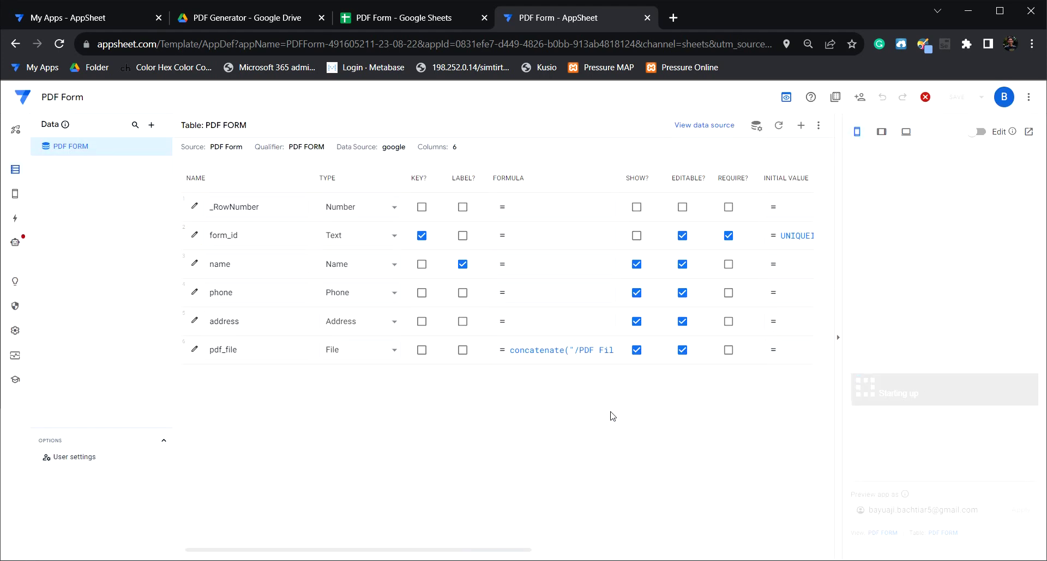
left_click(18, 246)
left_click(531, 245)
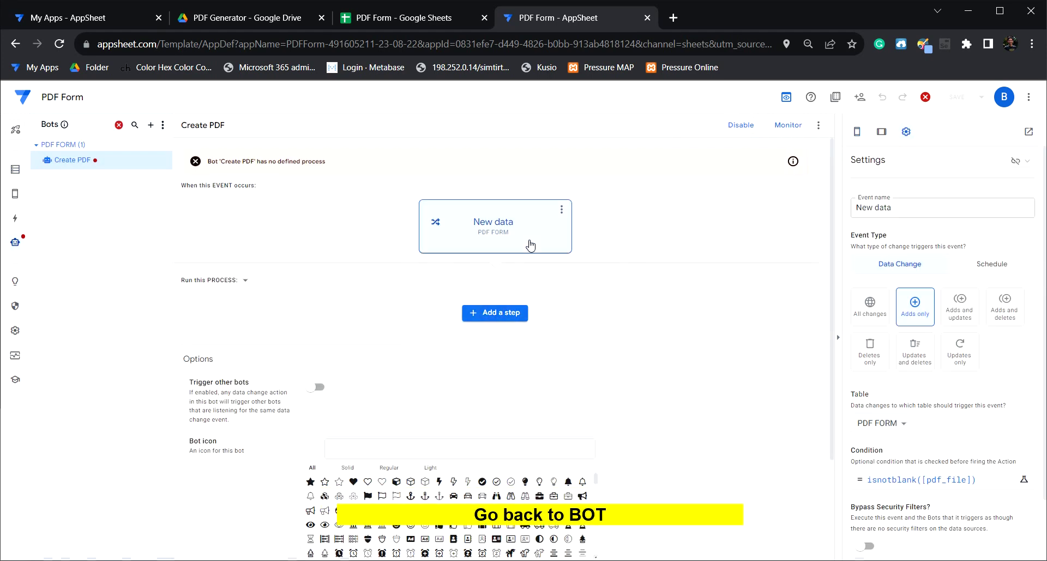
scroll(933, 445, "down", 1)
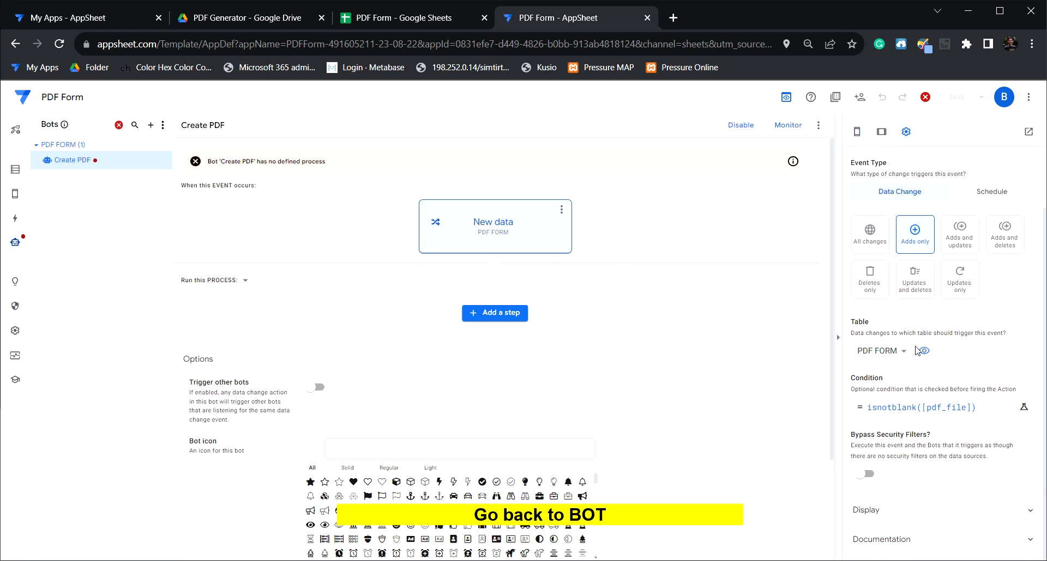
left_click(495, 313)
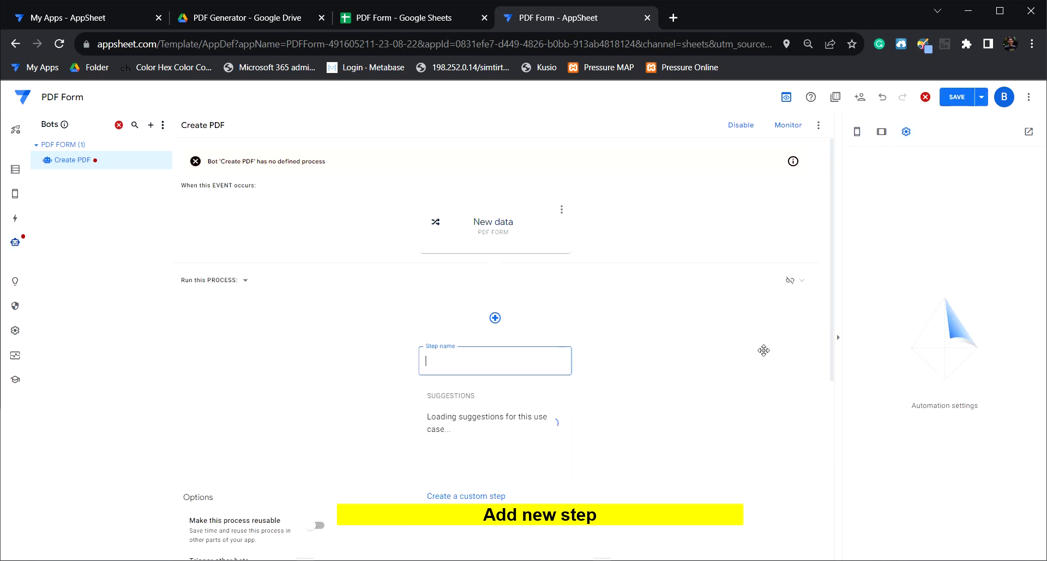
left_click(479, 496)
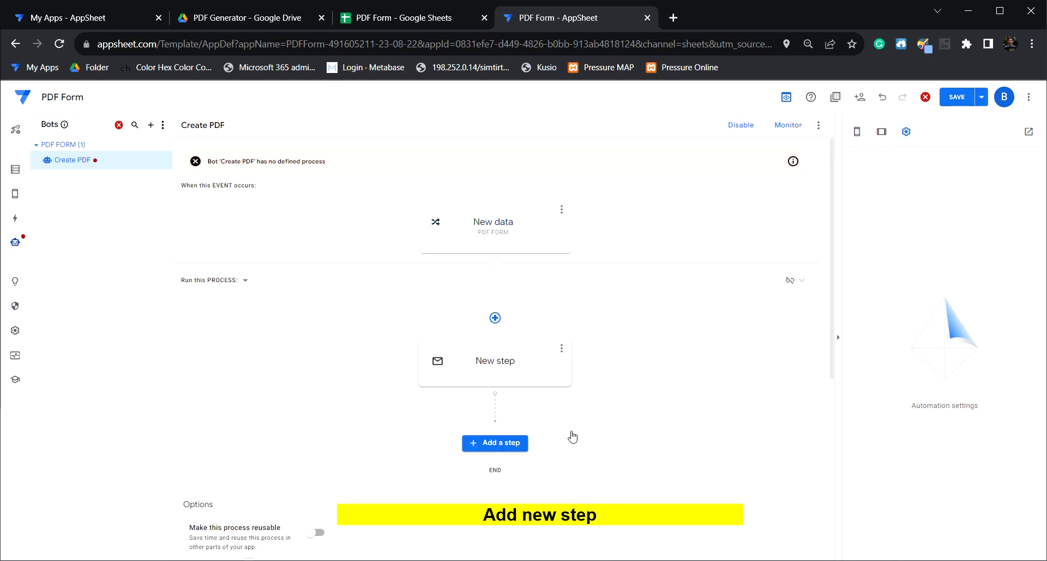
Make the new step a Create a new file task and name it File PDF.
left_click(547, 384)
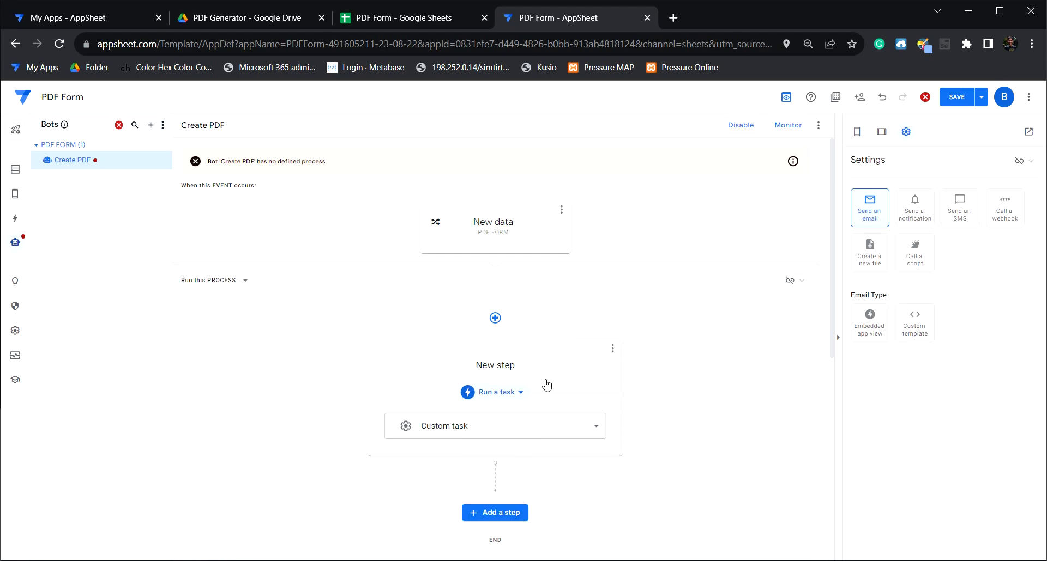
left_click(545, 250)
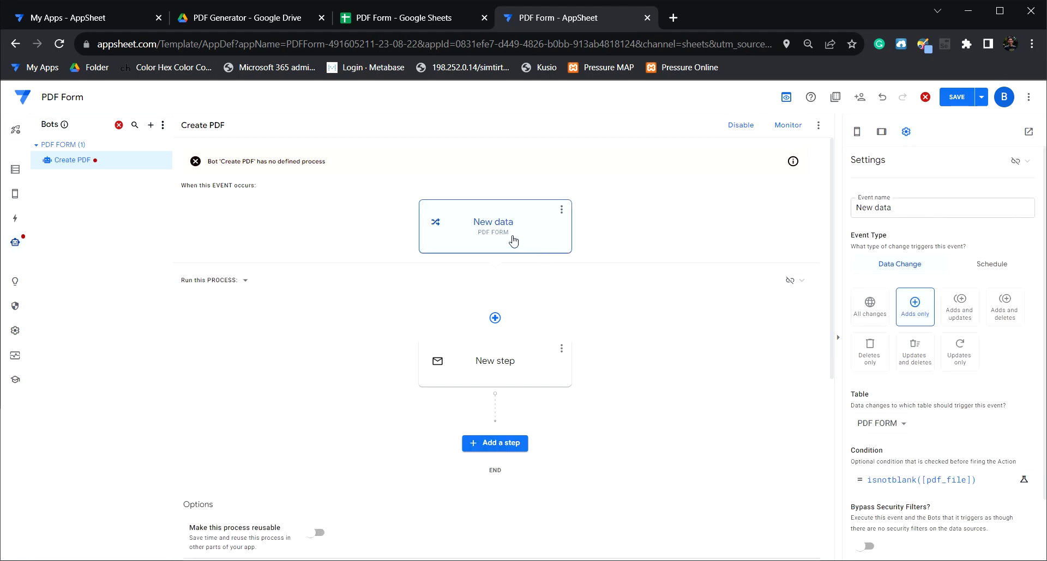
left_click(550, 367)
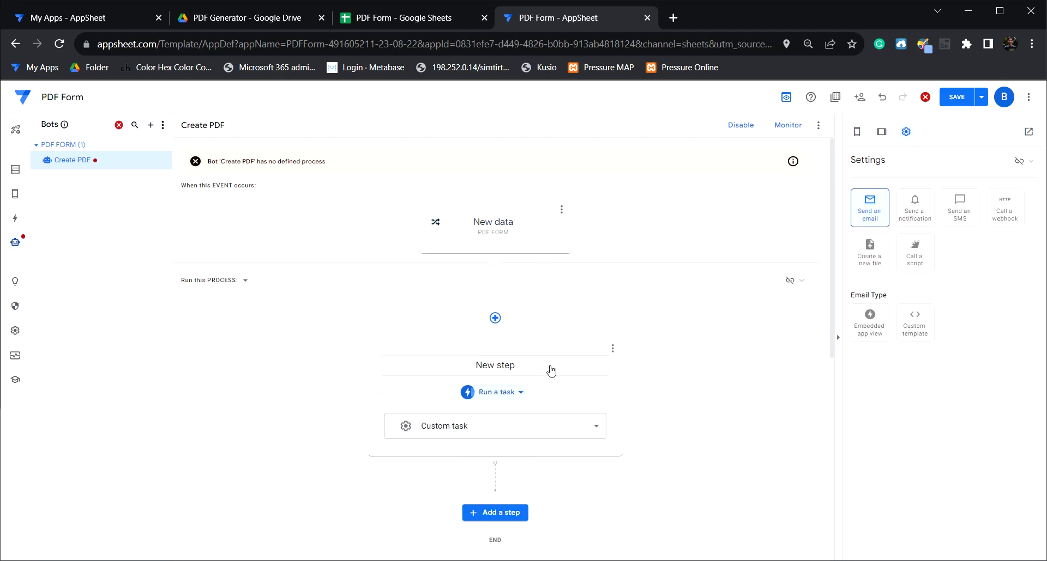
left_click(862, 267)
scroll(948, 343, "down", 3)
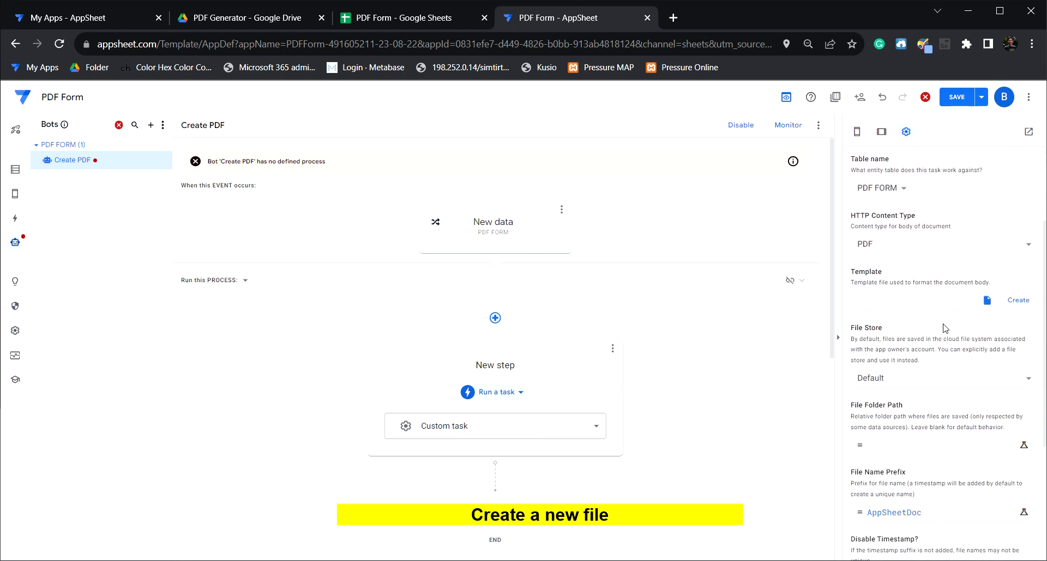
scroll(945, 328, "down", 1)
scroll(945, 329, "up", 3)
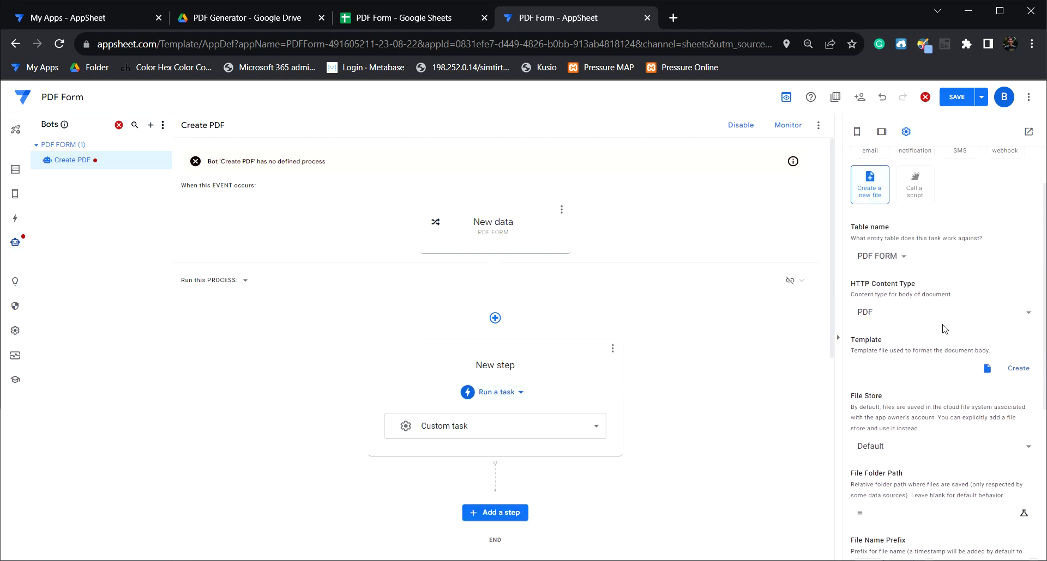
scroll(945, 329, "down", 3)
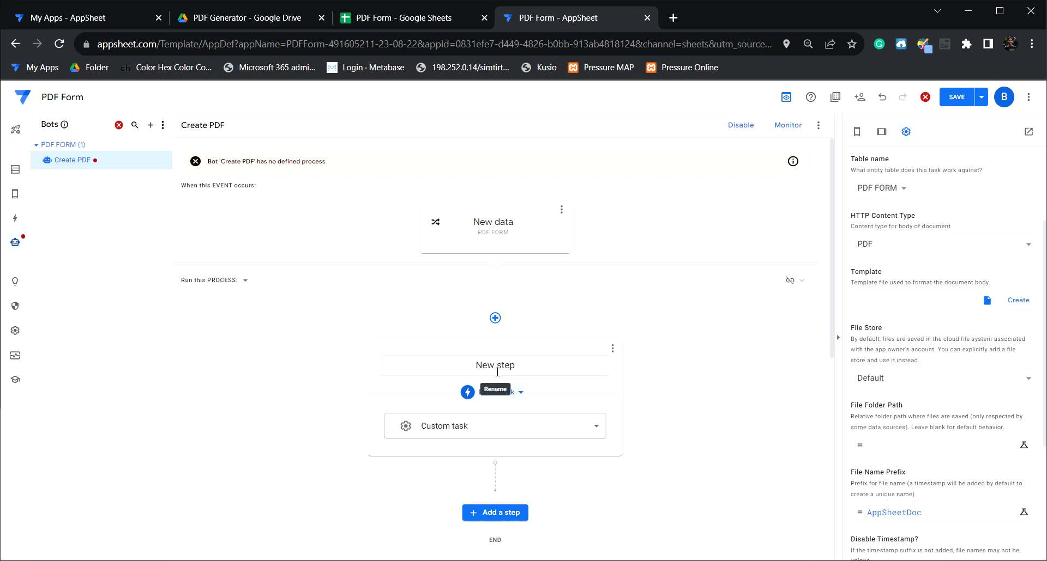
left_click_drag(473, 366, 522, 366)
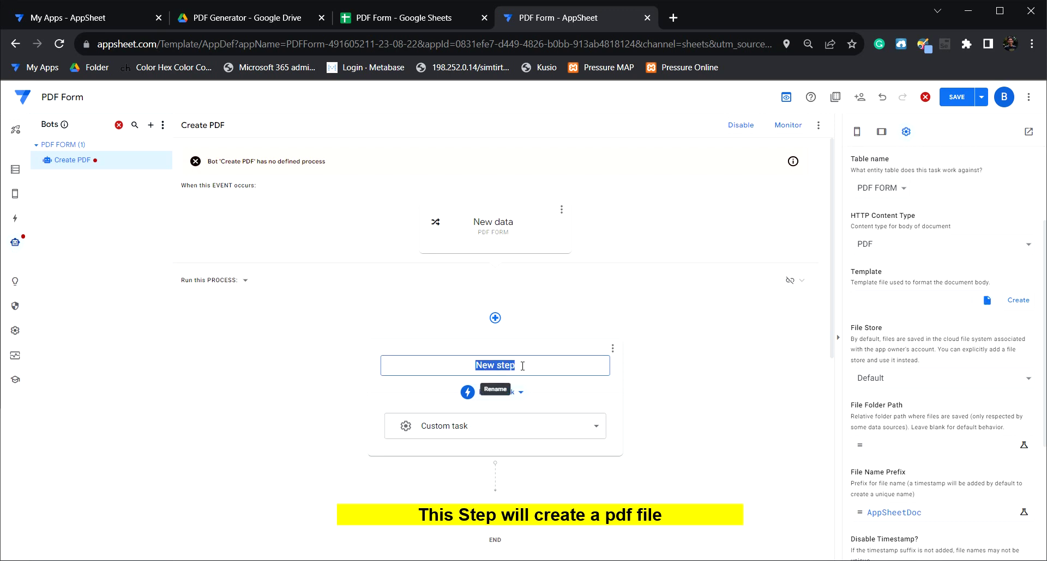
type("File ")
type("P")
type("DF")
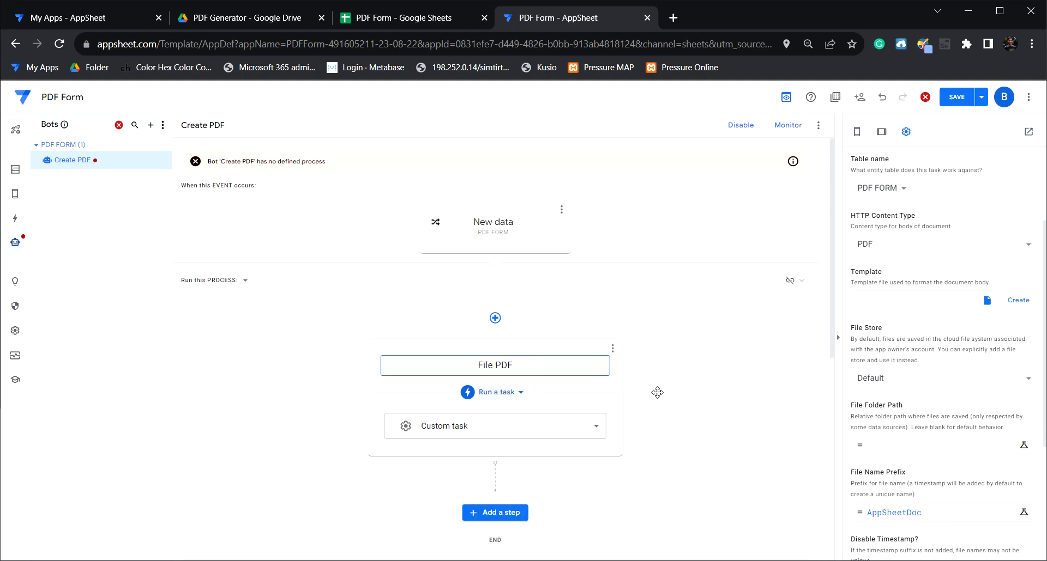
left_click(659, 392)
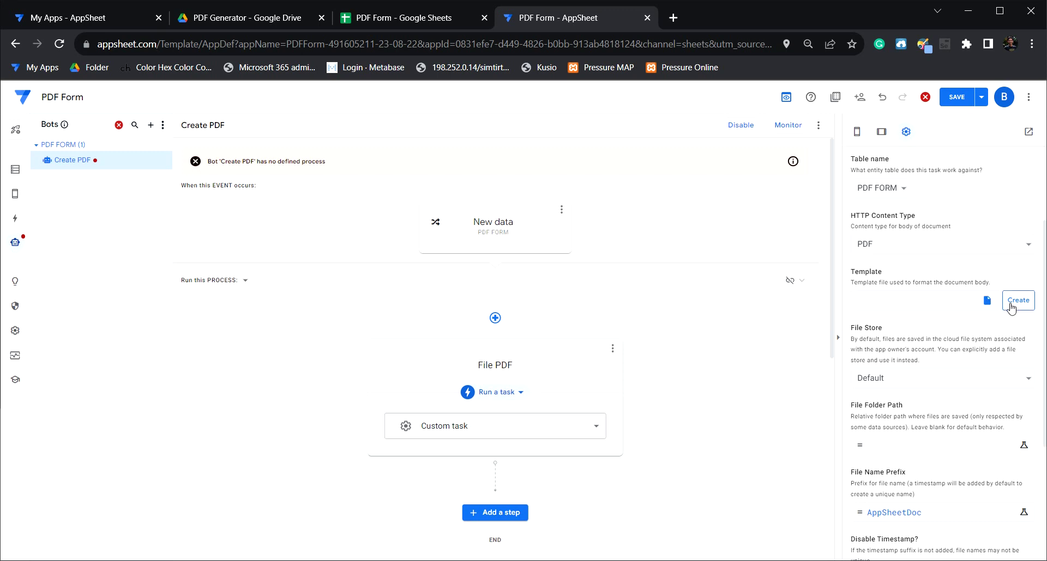
Generate a body template for the File PDF step and open it in Google Docs.
left_click(1010, 306)
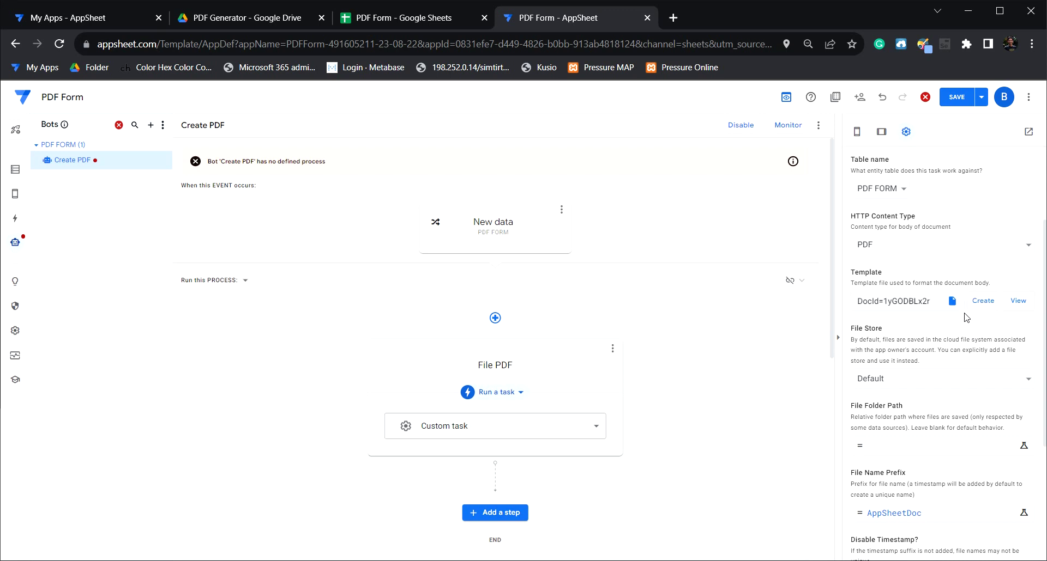
left_click(1017, 303)
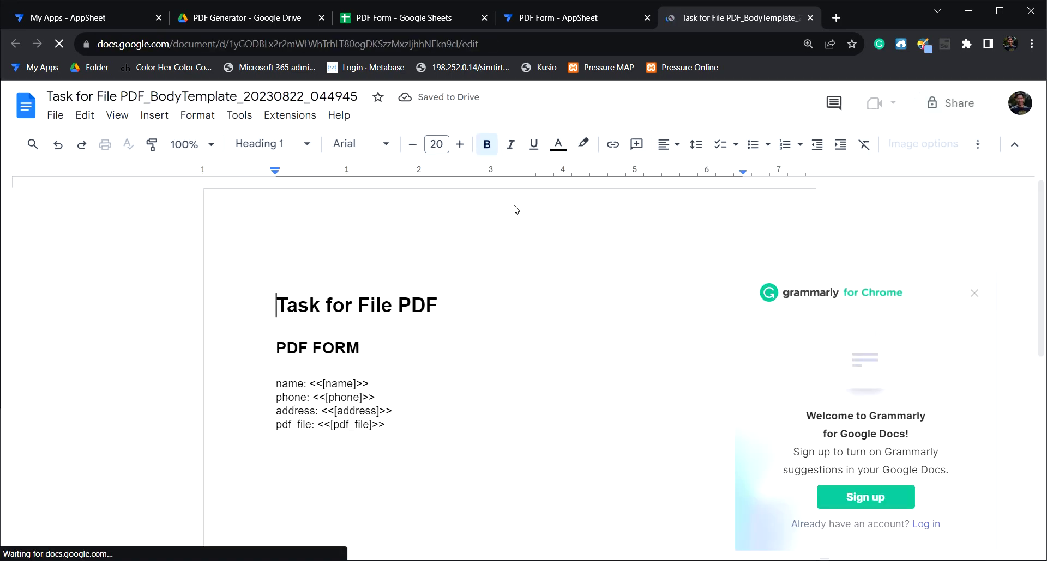
Compare the template's placeholders with the PDF Form sheet's name, phone, address and pdf_file headers.
left_click(575, 17)
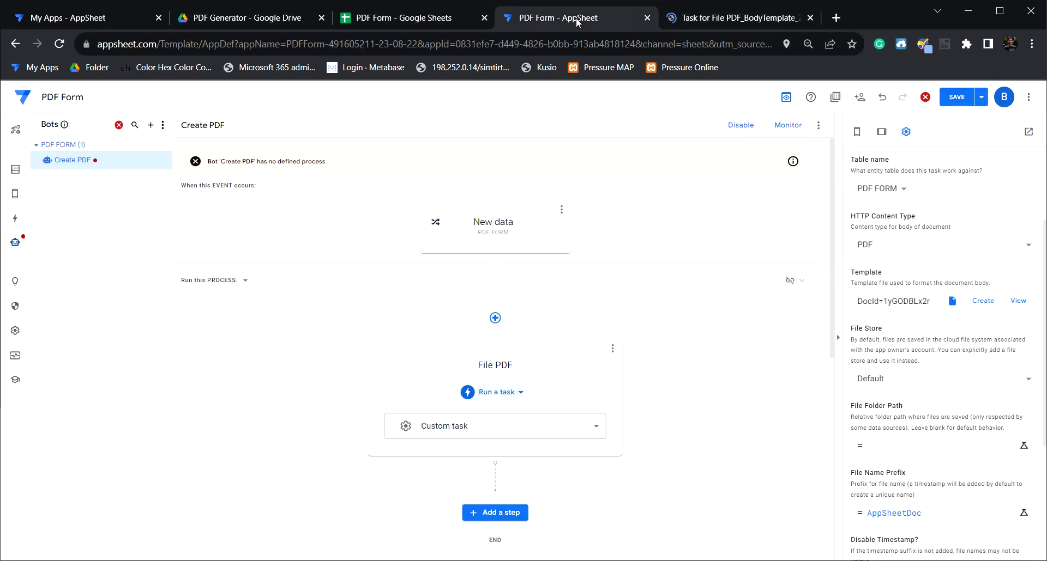
left_click(719, 16)
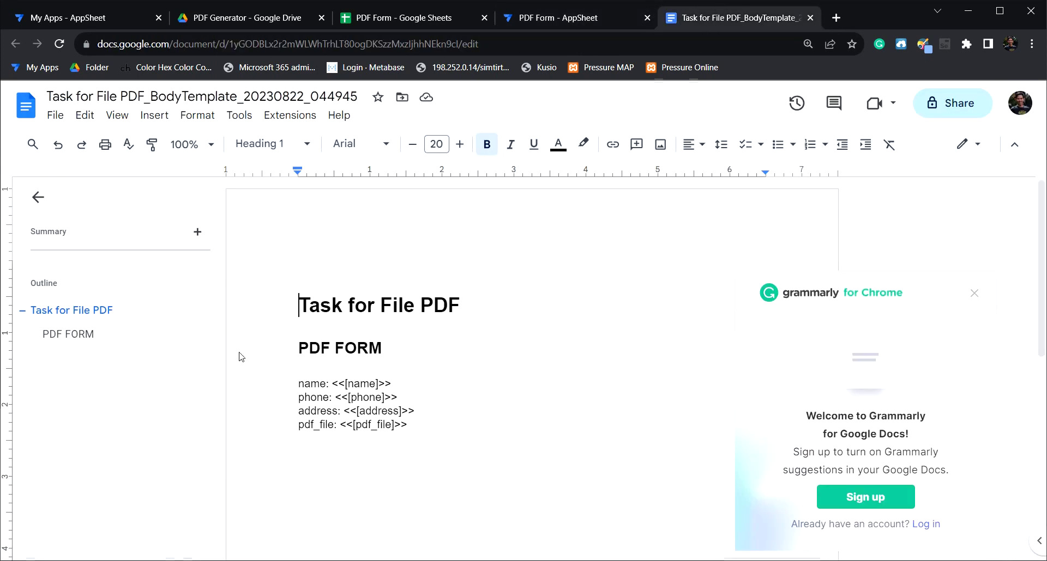
left_click(434, 19)
left_click(145, 216)
left_click(229, 215)
left_click(324, 215)
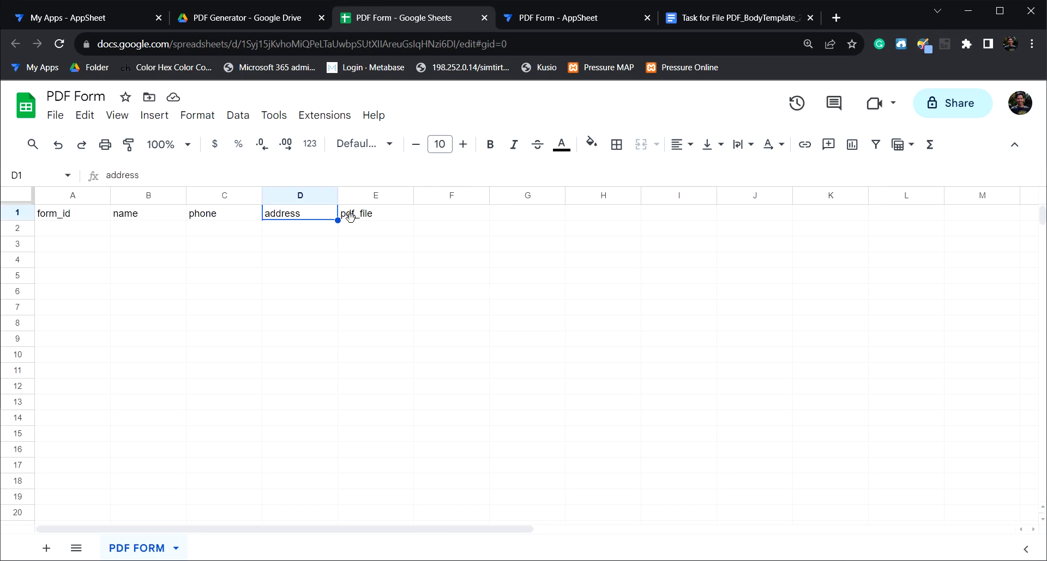
left_click(350, 217)
Close the Grammarly welcome panel in the template and return to the File PDF settings.
left_click(735, 17)
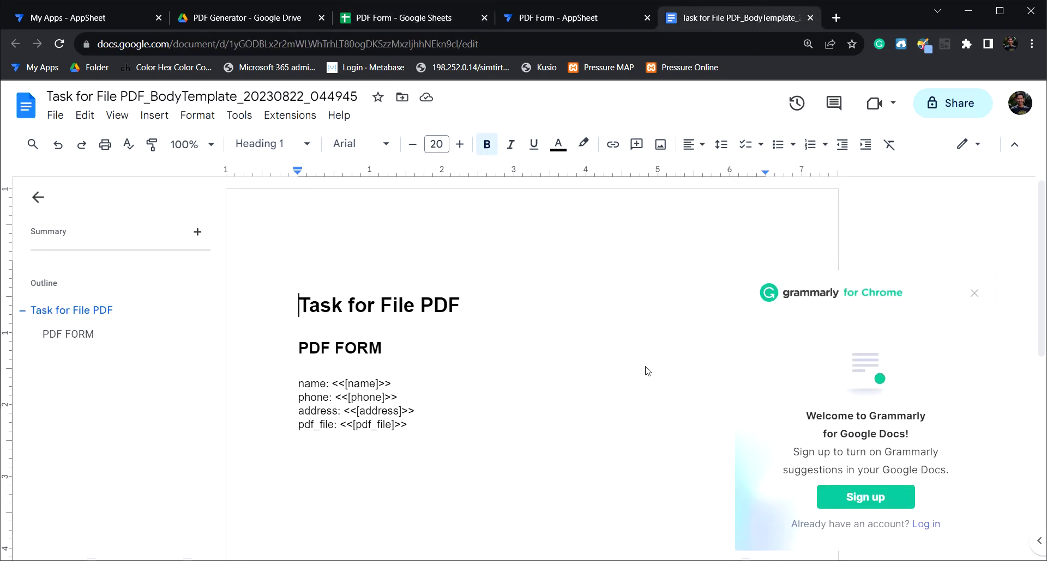
left_click(973, 294)
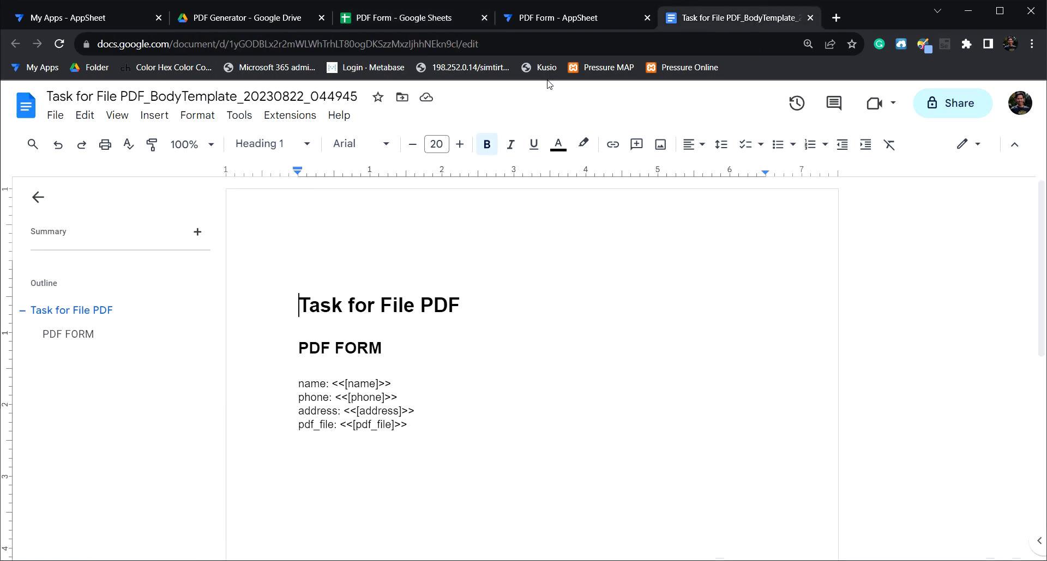
left_click(537, 20)
scroll(951, 382, "down", 2)
Set the File PDF step's file folder path to PDF File.
scroll(951, 387, "down", 2)
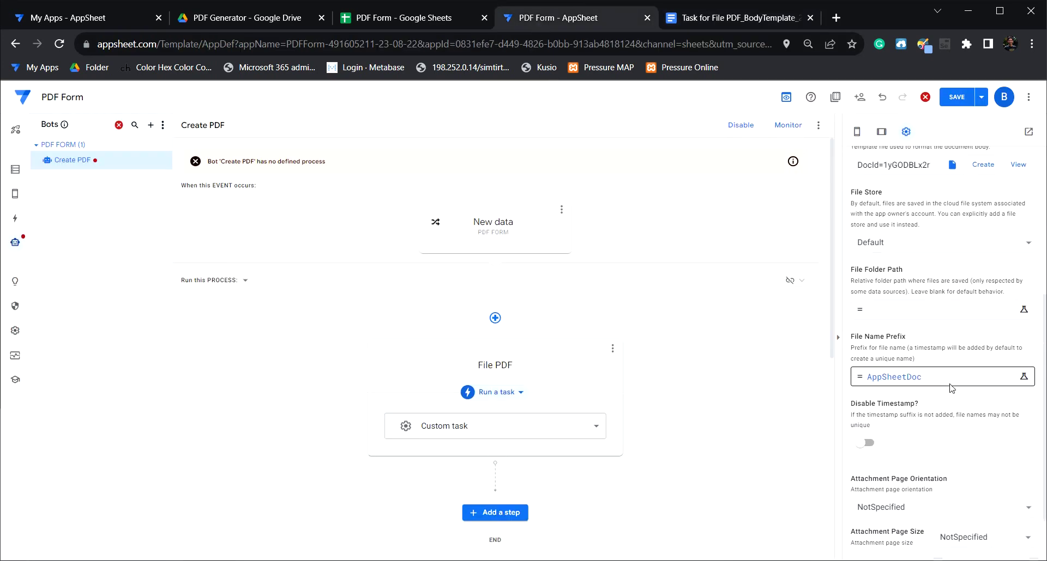
scroll(951, 388, "down", 2)
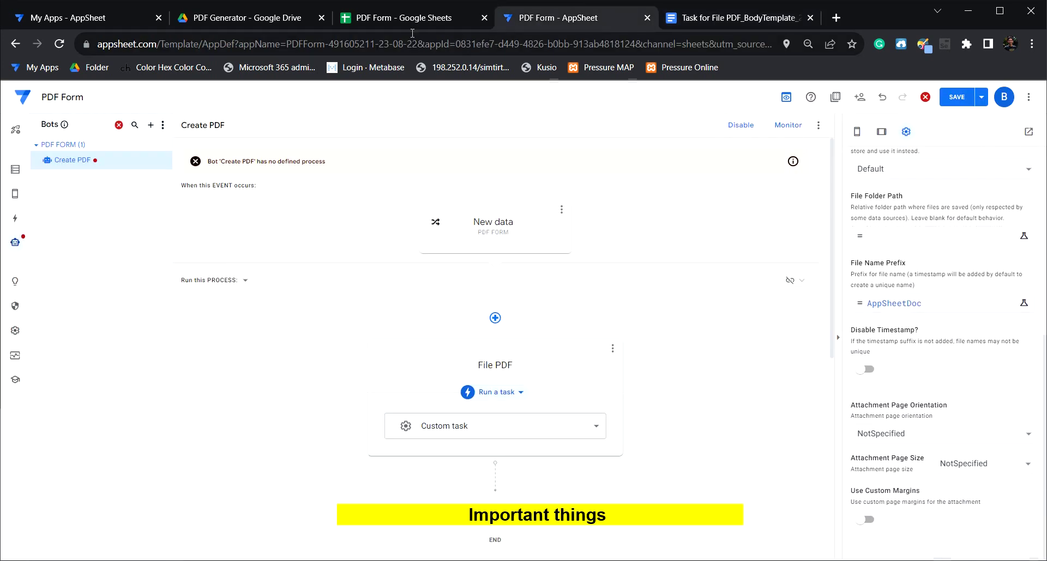
left_click(254, 21)
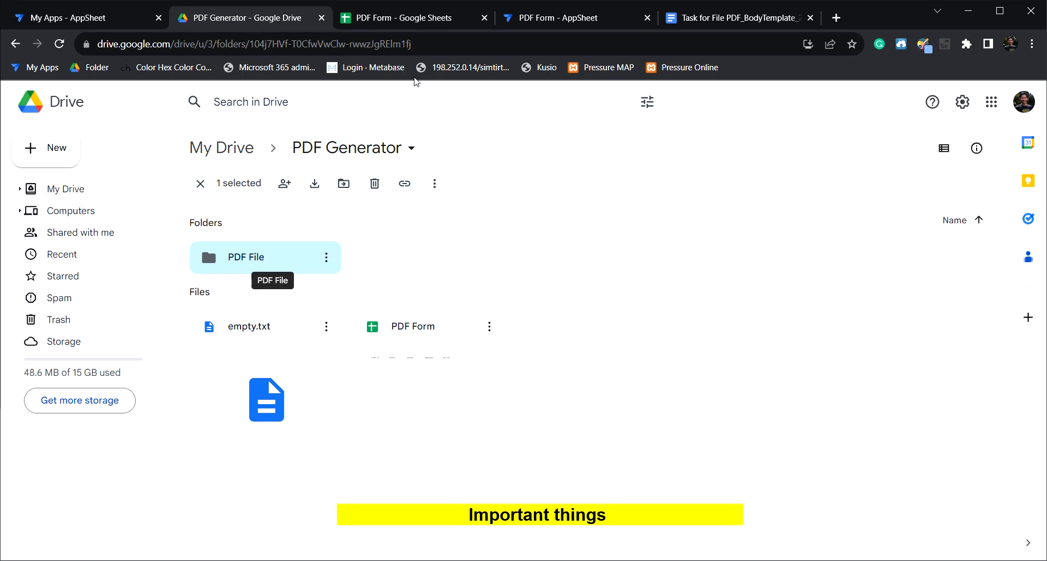
left_click(578, 19)
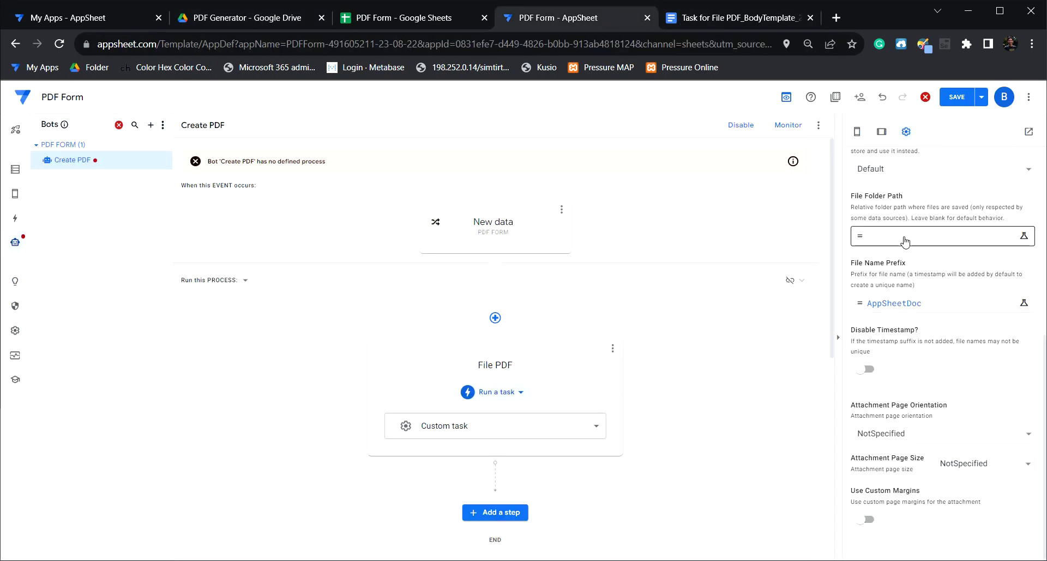
left_click(895, 243)
type("P")
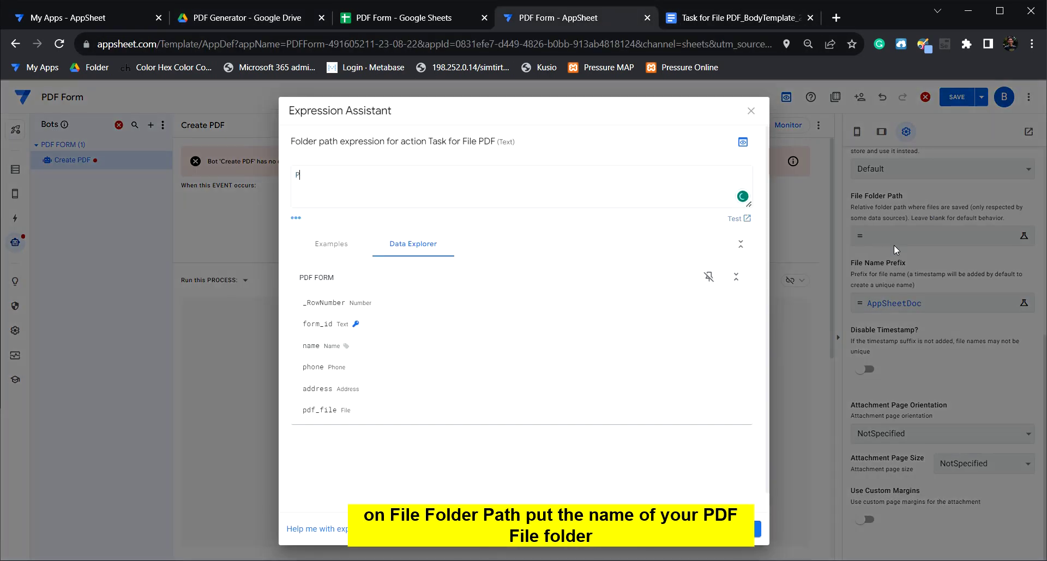
type("DF File")
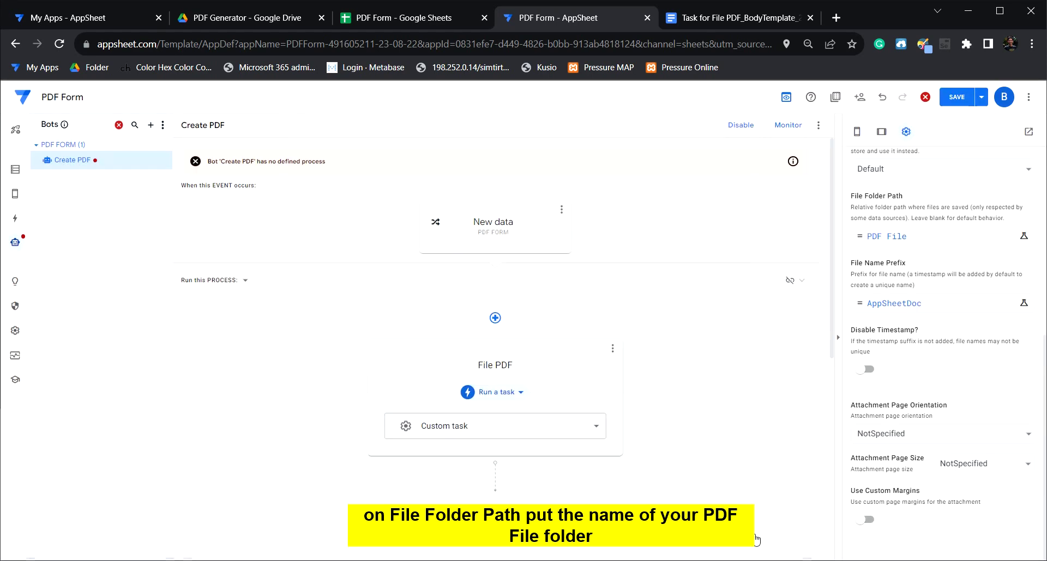
left_click(757, 529)
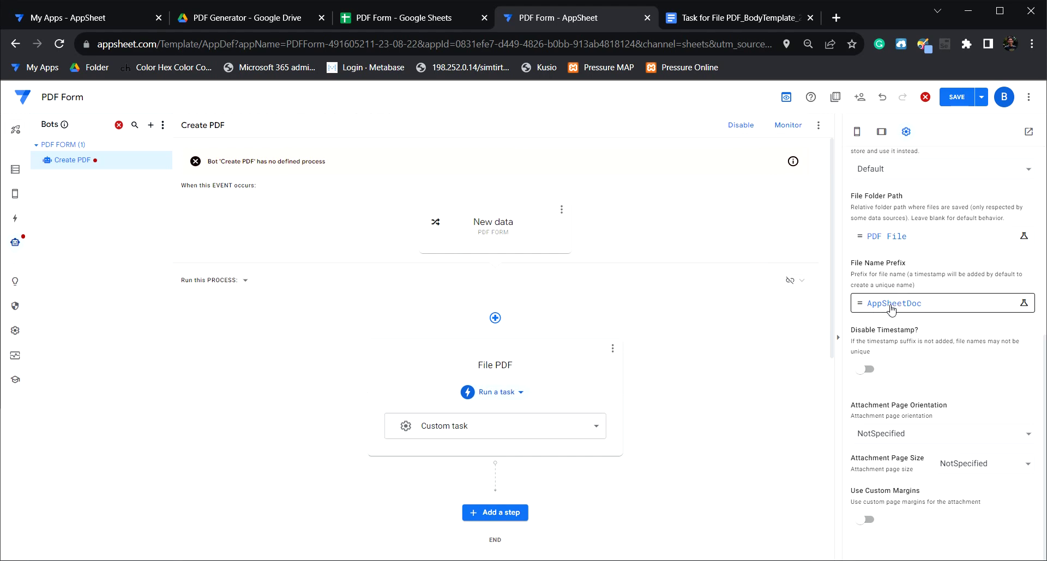
Set the file name prefix to concatenate([name],"_",[phone]) and disable the timestamp.
left_click(888, 306)
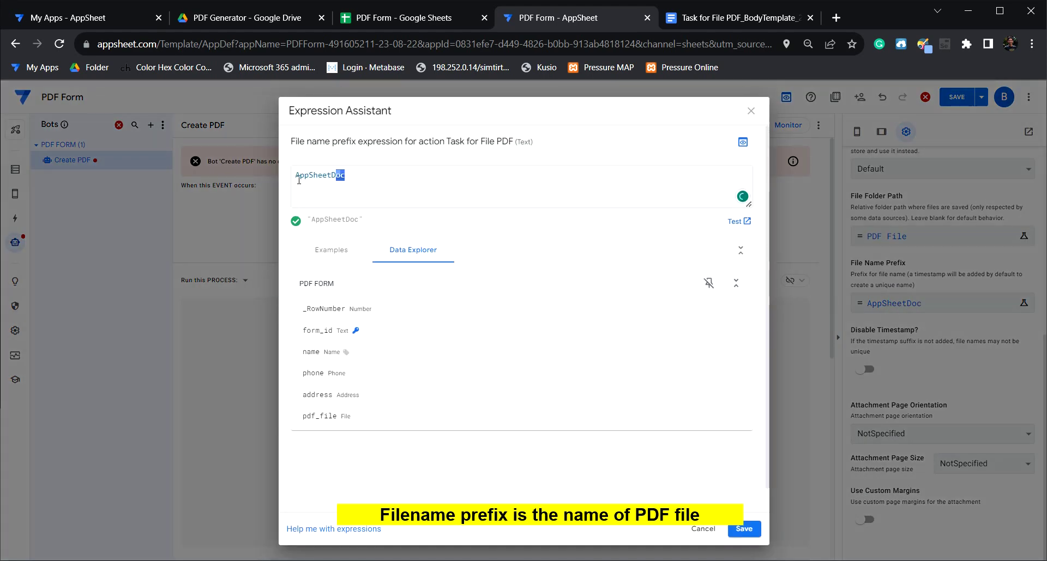
key("ctrl+a")
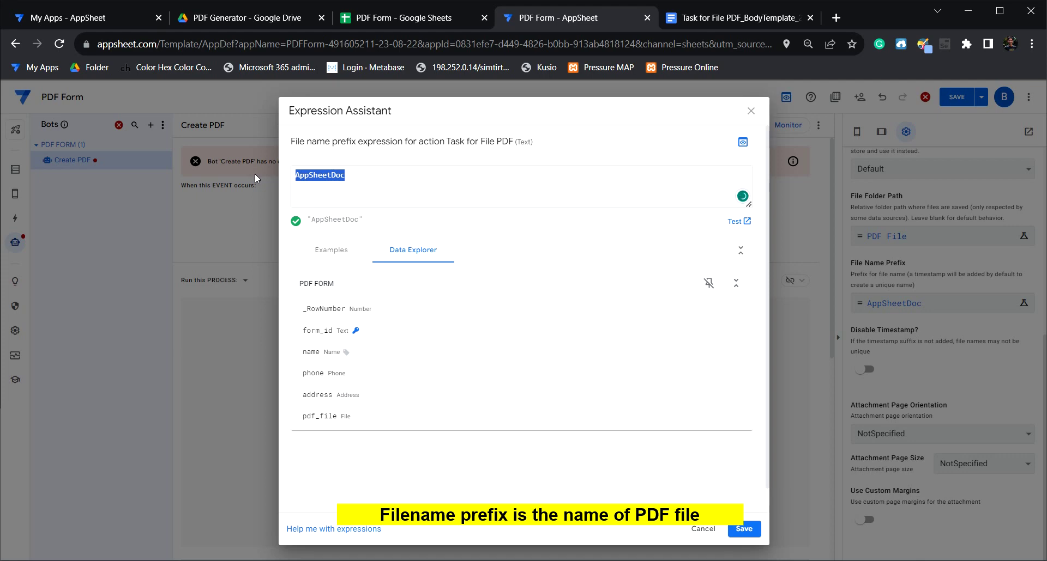
type("conca")
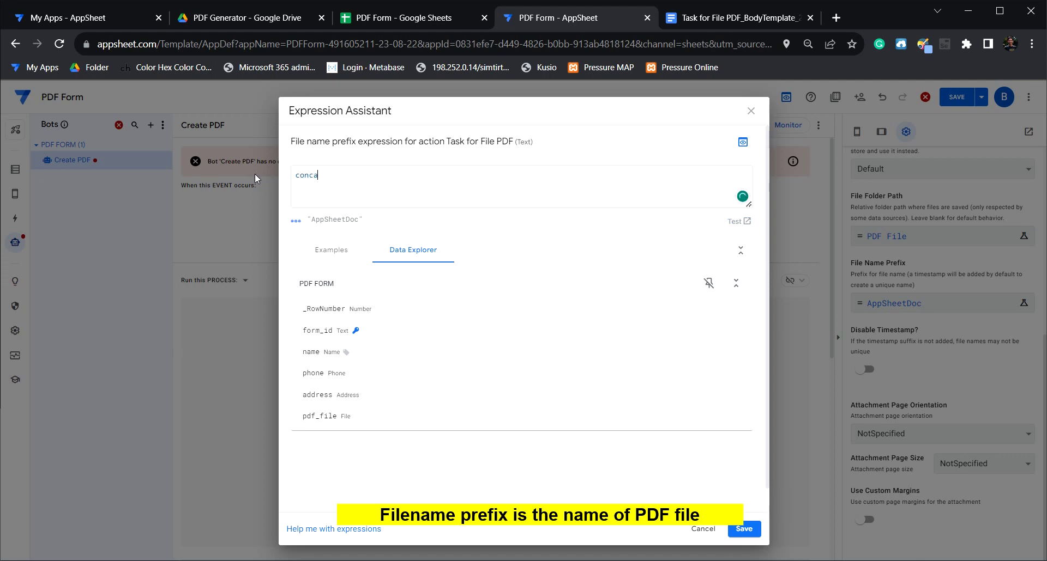
type("tenate(")
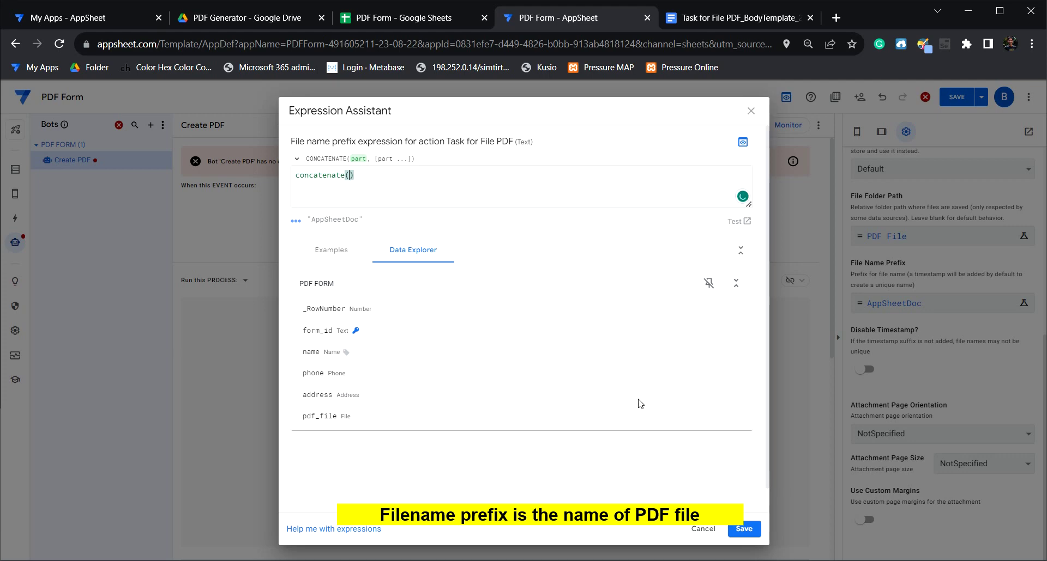
left_click(733, 352)
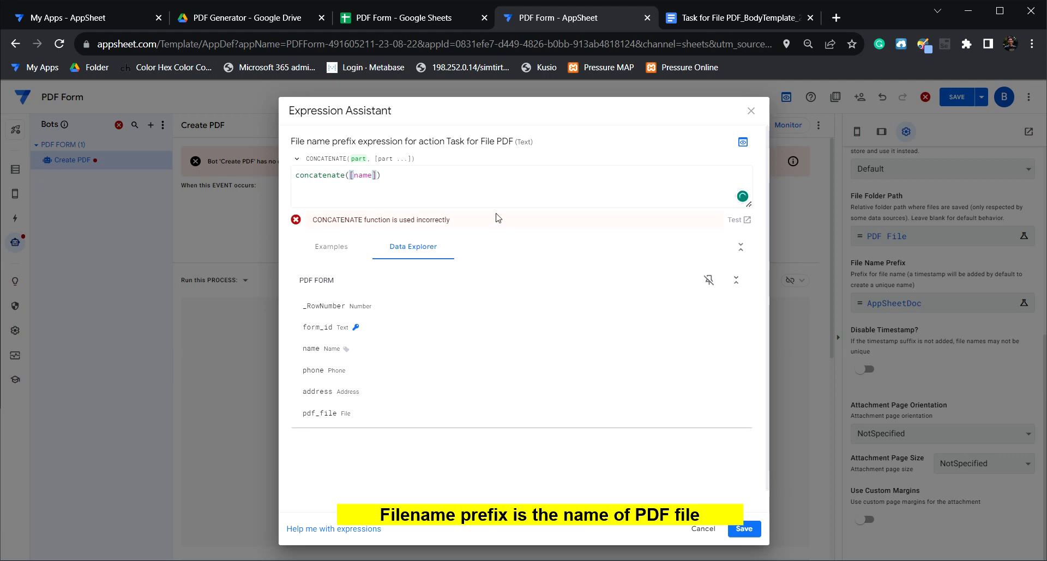
type(",\"")
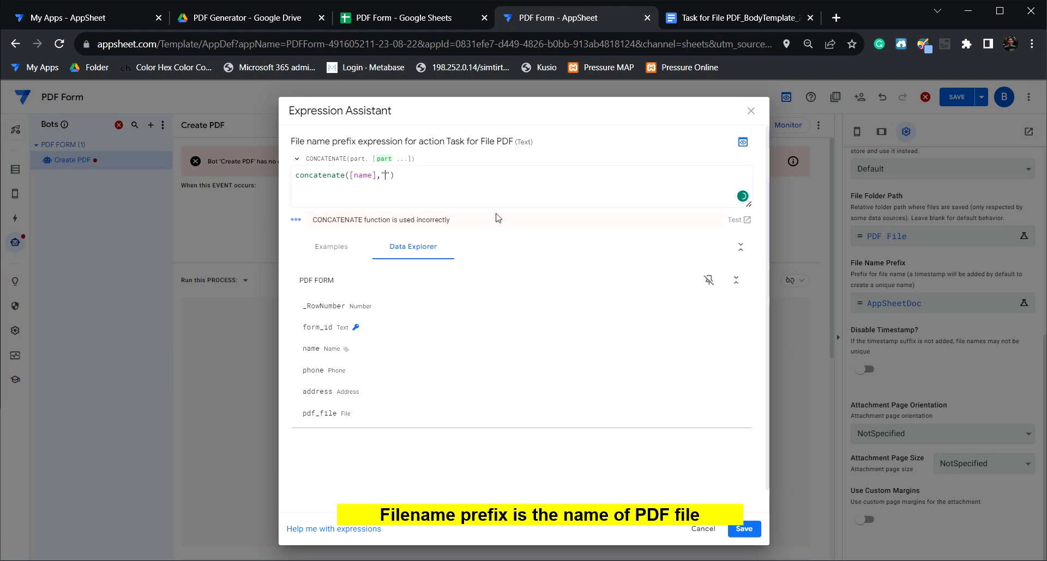
type("_")
key("Right")
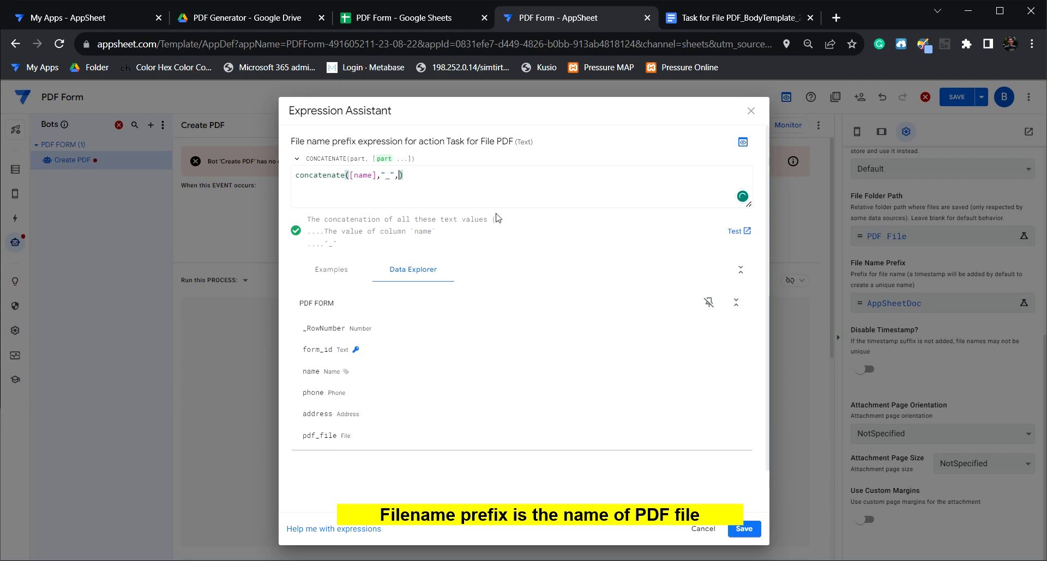
type("[")
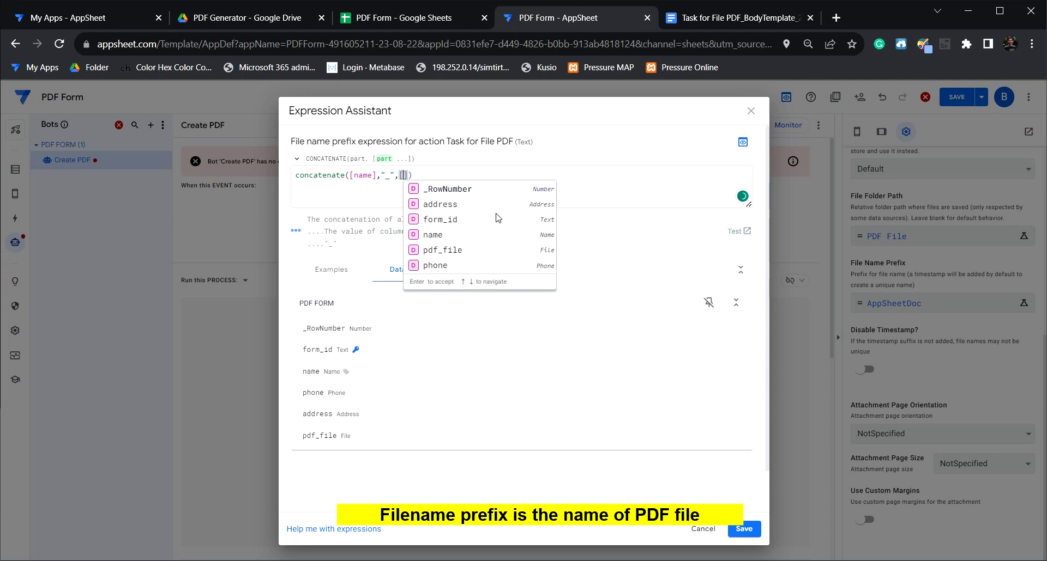
left_click(452, 266)
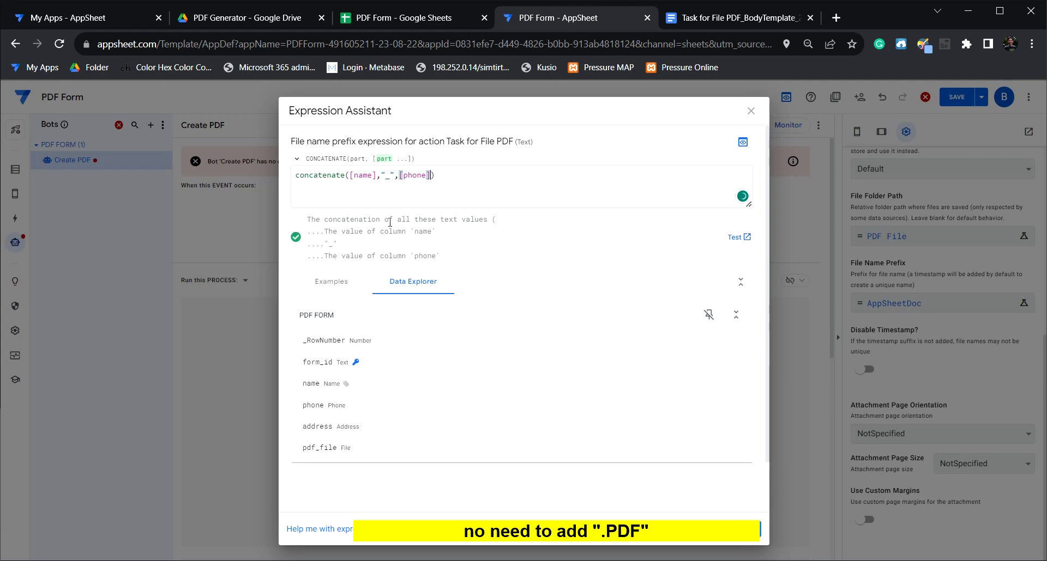
left_click(464, 174)
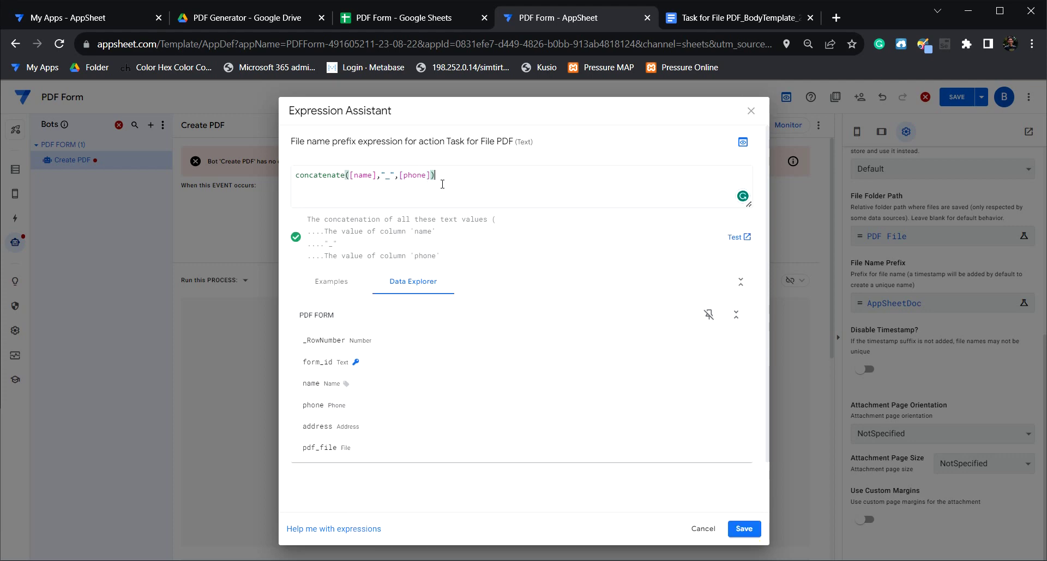
left_click(739, 530)
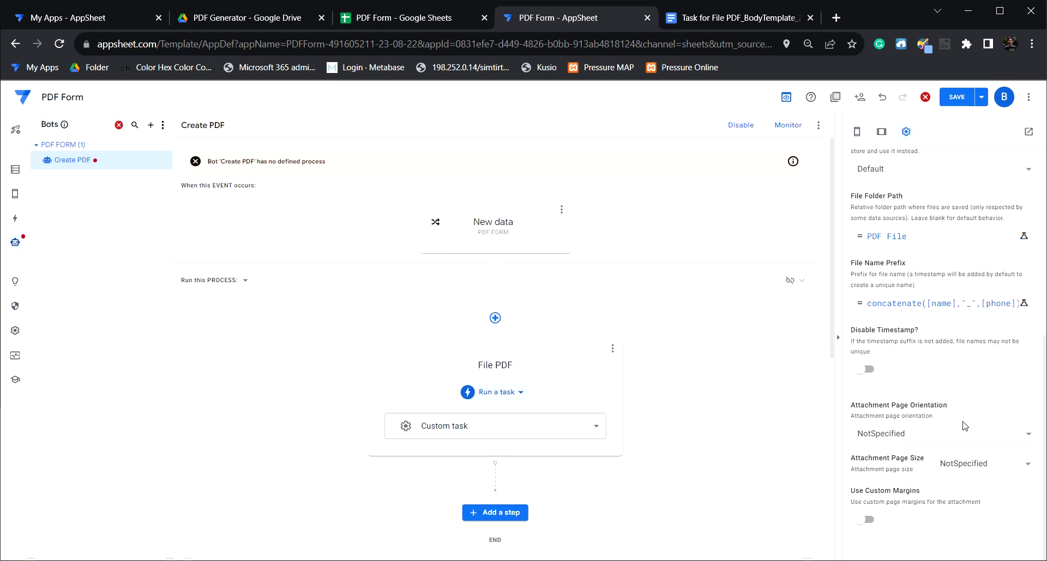
left_click(868, 372)
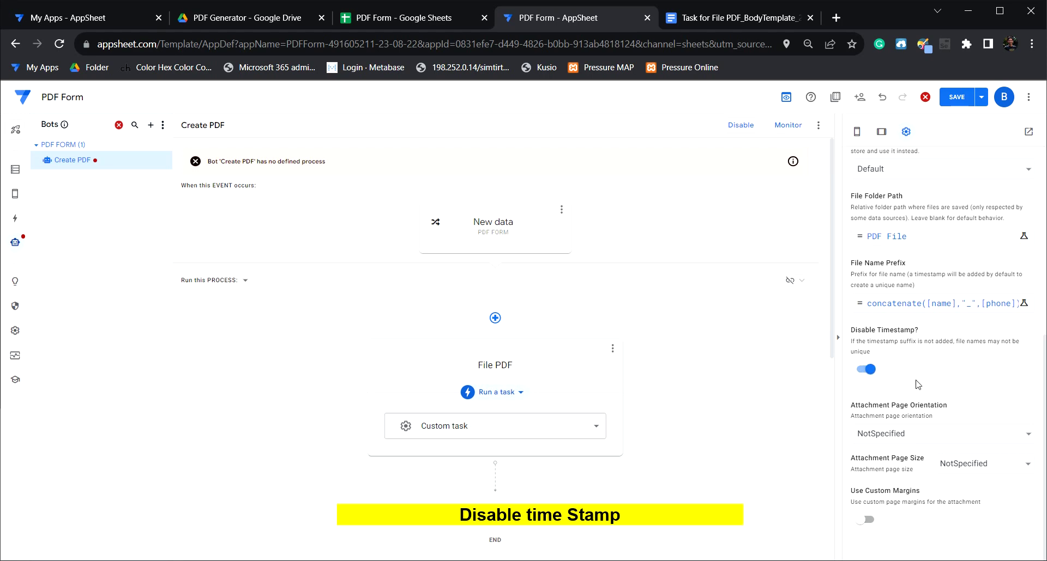
left_click(750, 18)
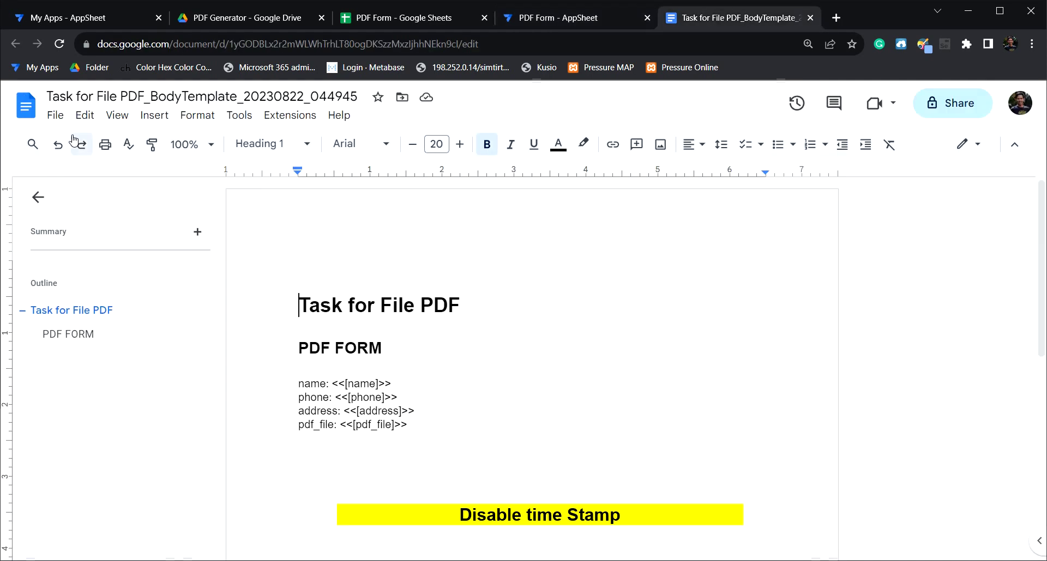
Set the body template's paper size to A4 (8.27" x 11.69") in Page setup.
left_click(58, 117)
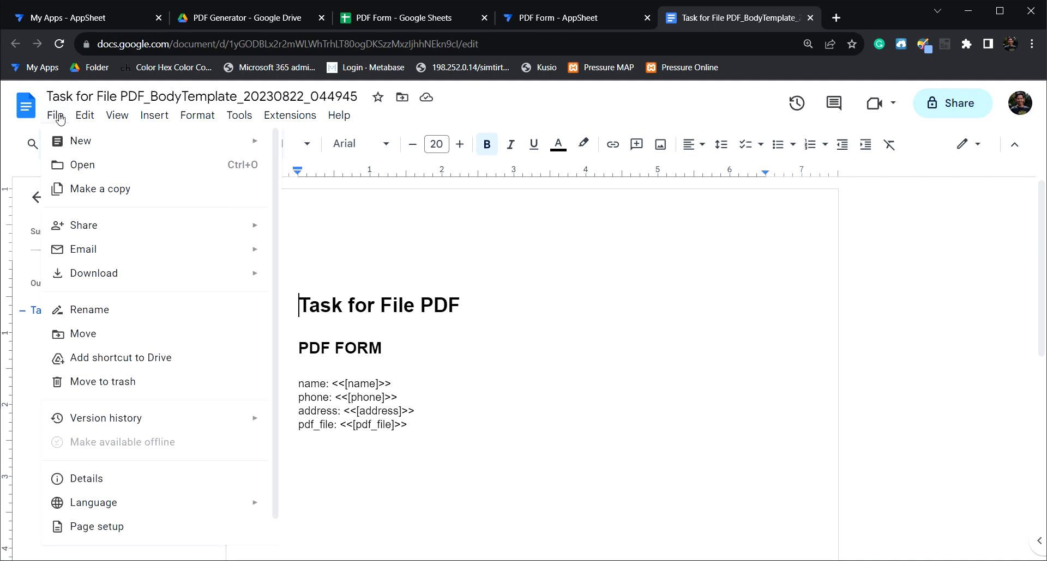
left_click(116, 526)
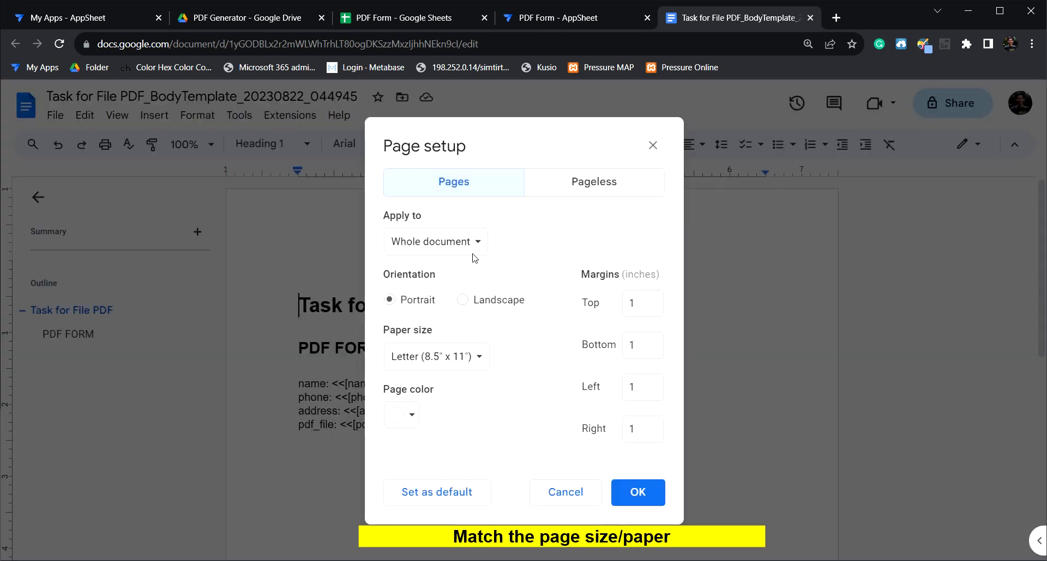
left_click(469, 363)
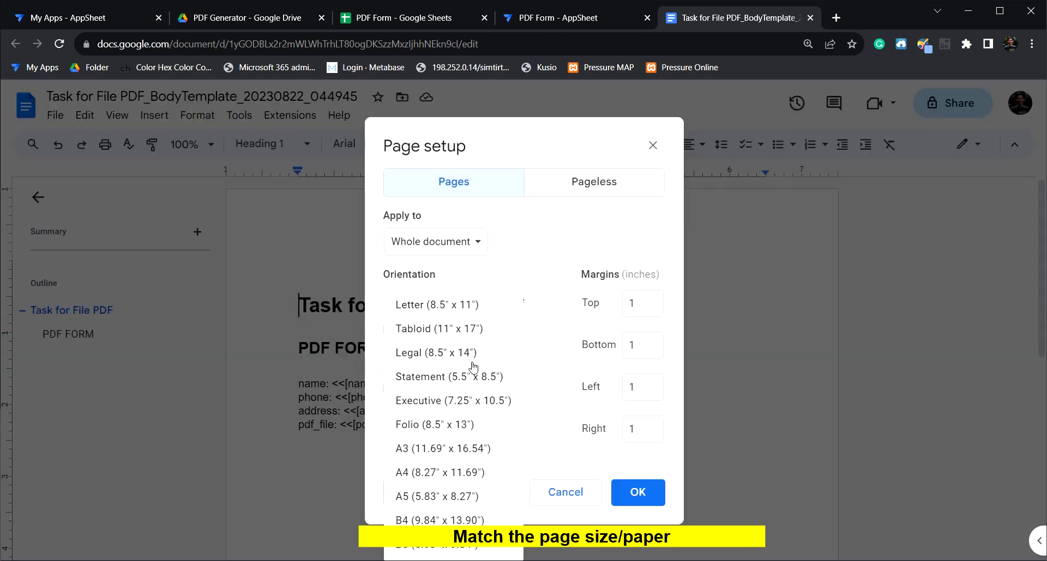
left_click(447, 479)
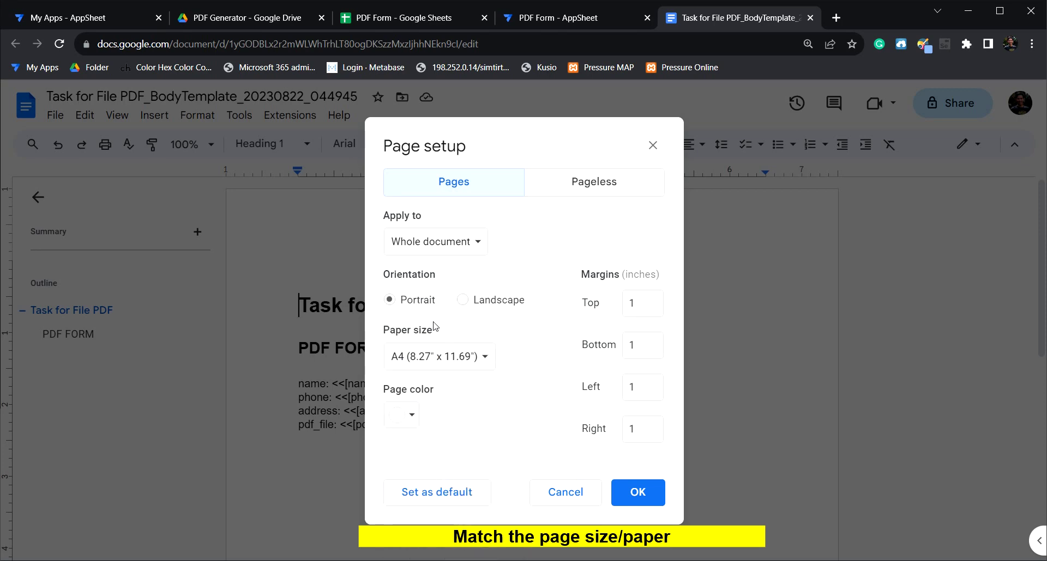
left_click(637, 500)
Set the PDF task's Attachment Page Size to A4 and save the app.
left_click(542, 18)
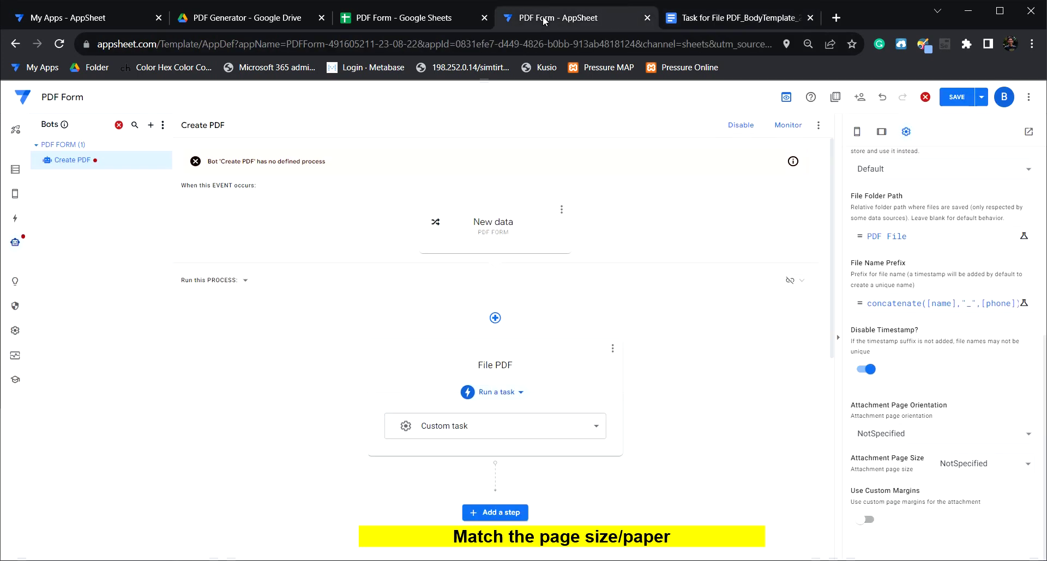
left_click(989, 466)
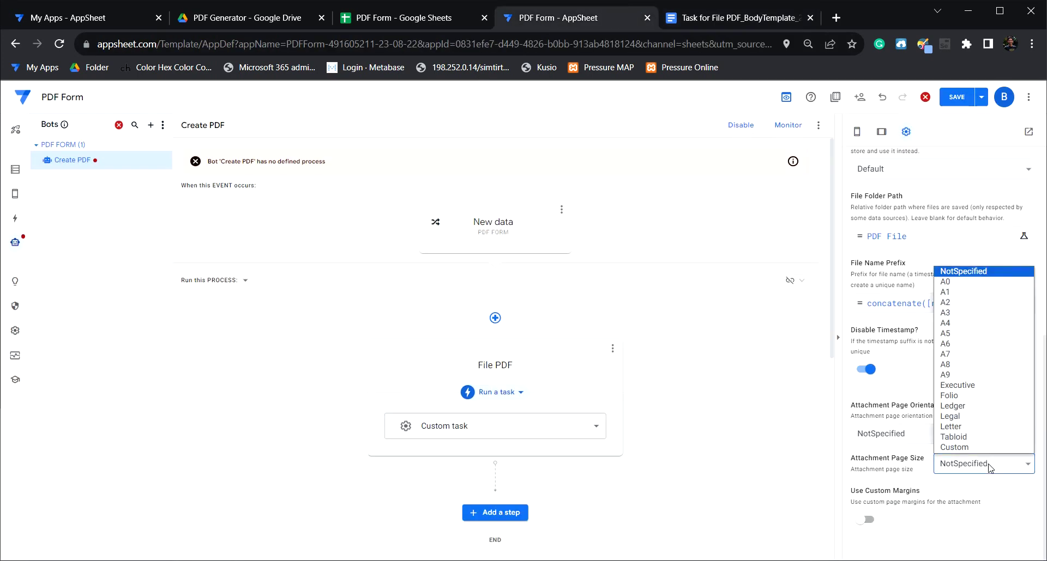
left_click(988, 323)
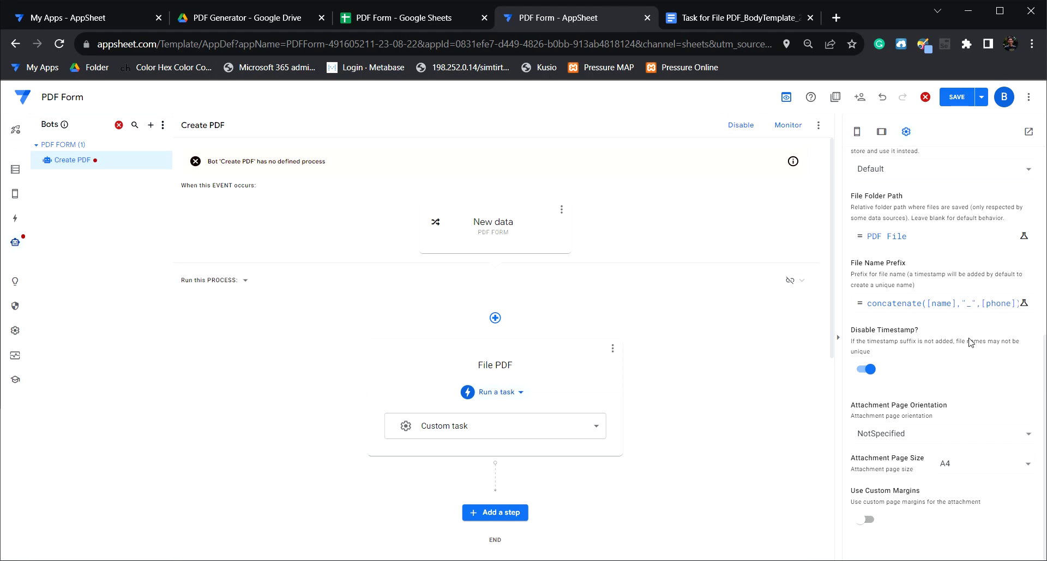
left_click(955, 99)
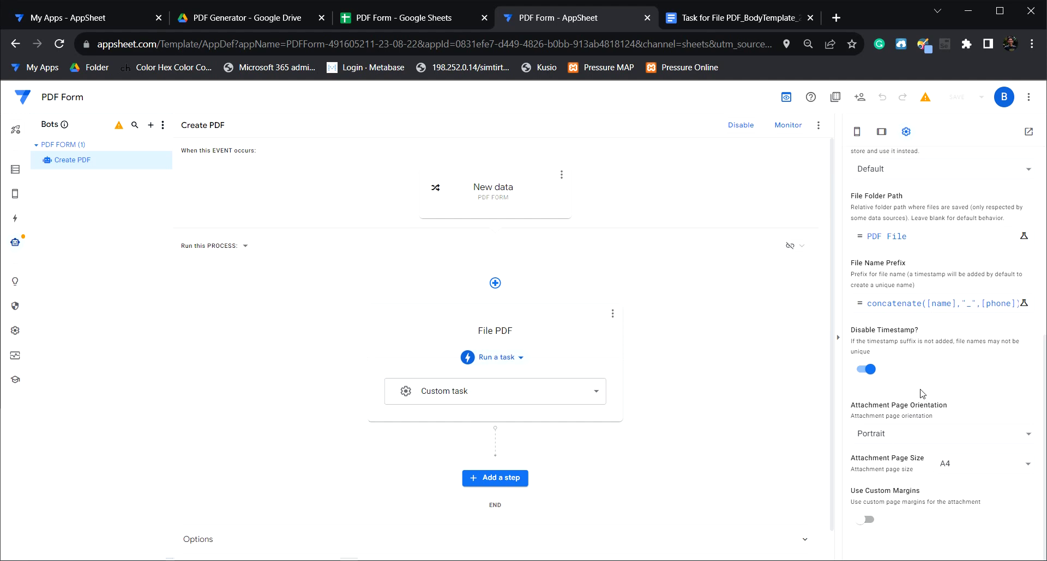
In the PDF FORM preview, enter a test name and phone number.
left_click(16, 198)
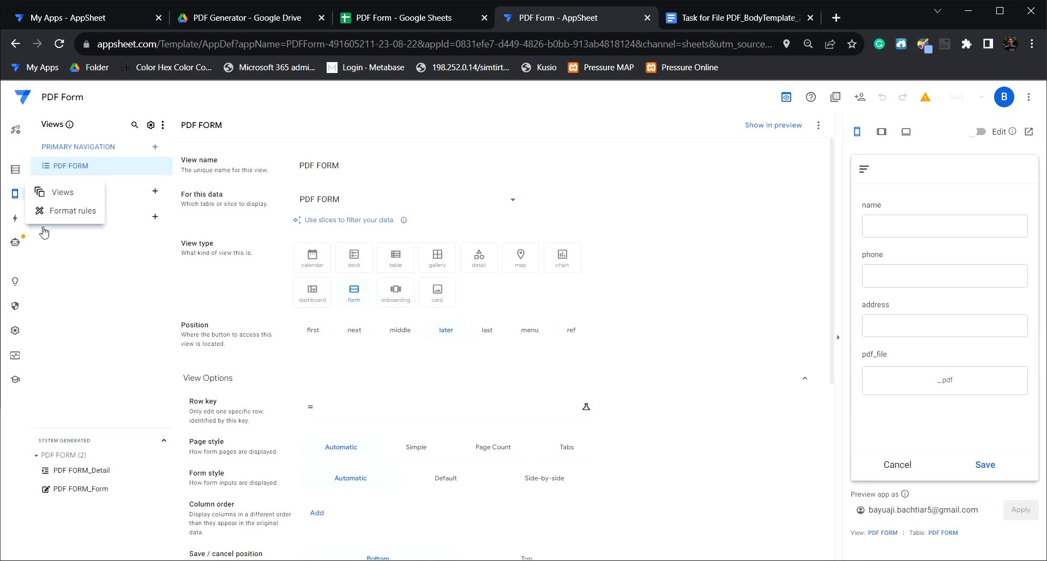
left_click(901, 226)
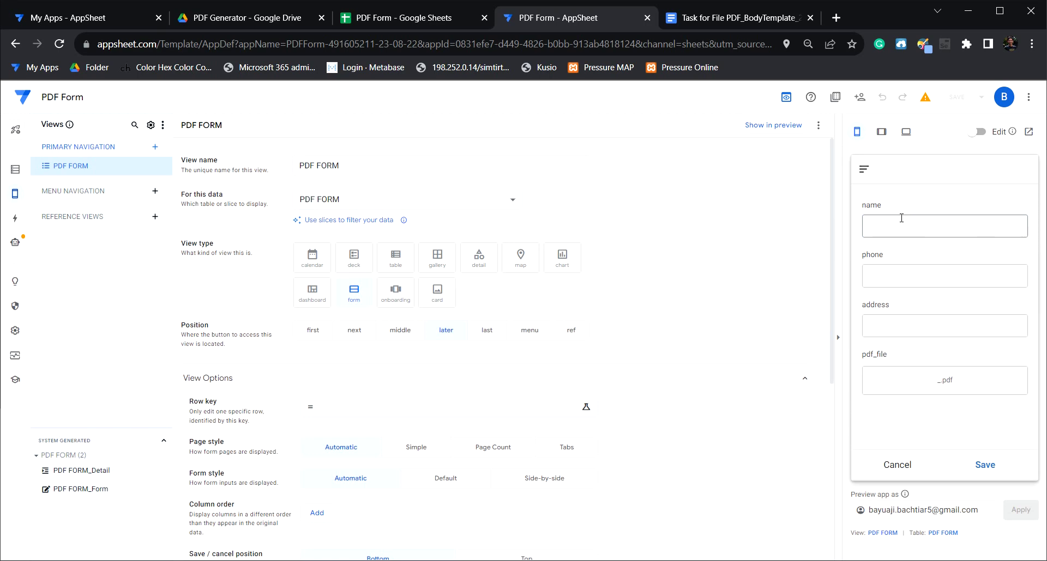
left_click(901, 221)
type("Alex")
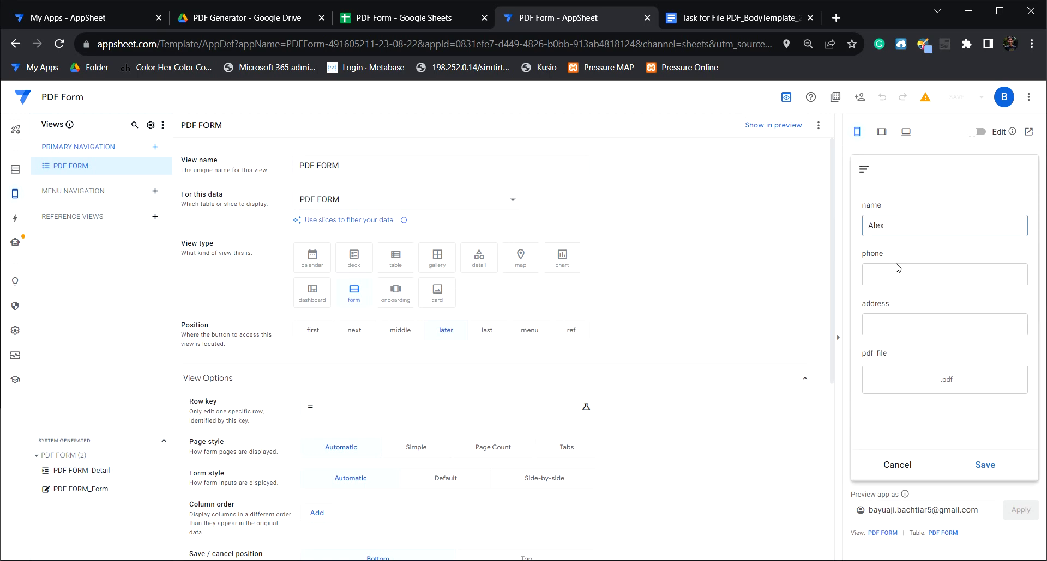
left_click(898, 270)
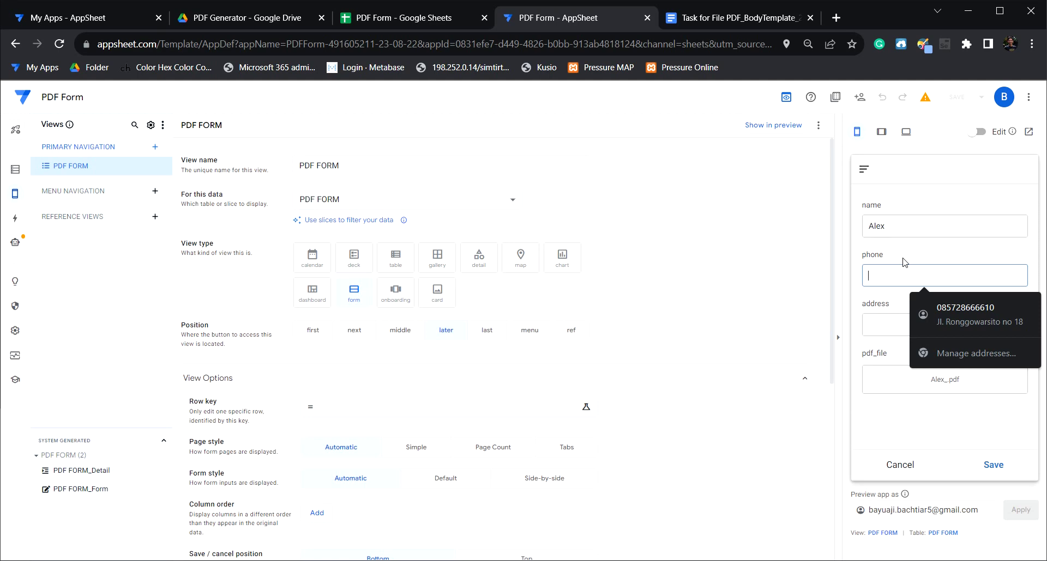
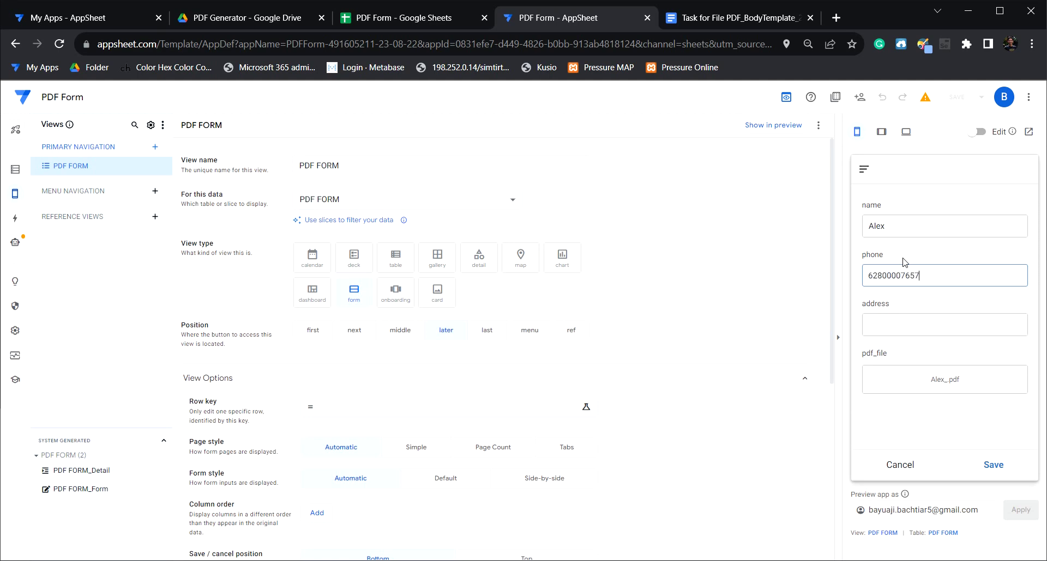
left_click(943, 297)
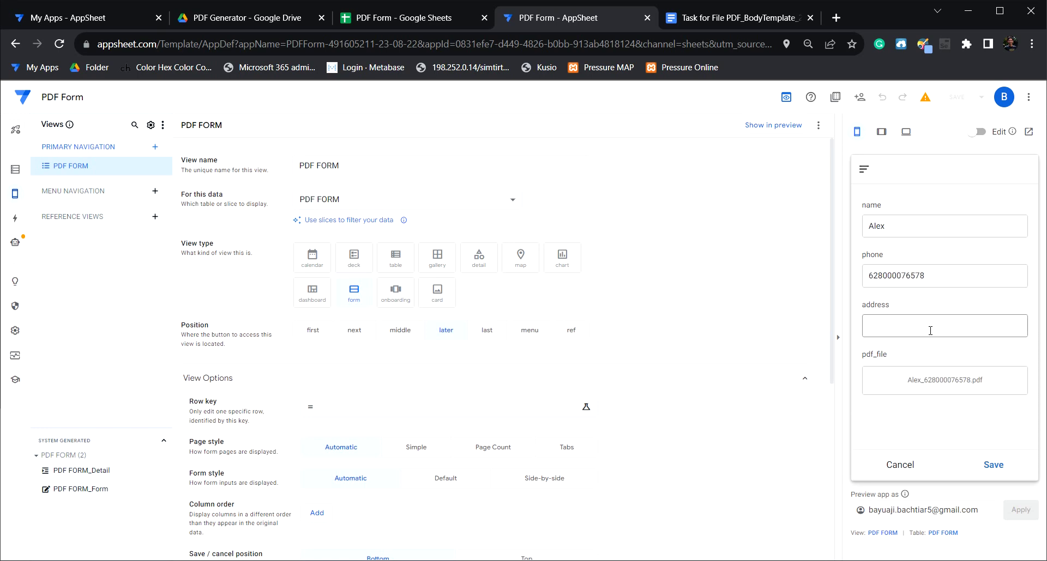
Enter the test record's address and save the record.
left_click(930, 331)
left_click(931, 306)
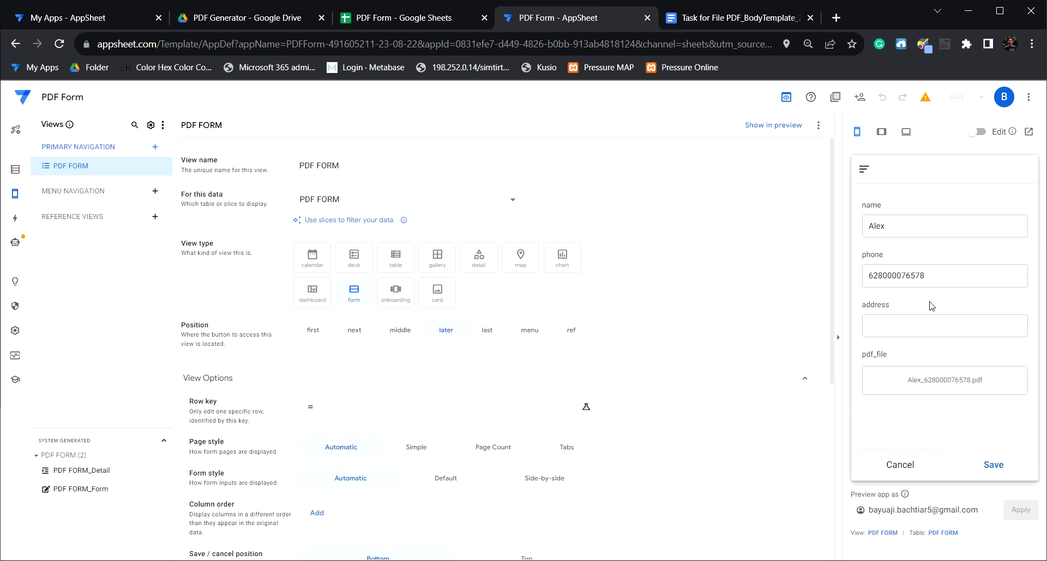
left_click(915, 330)
type("USA")
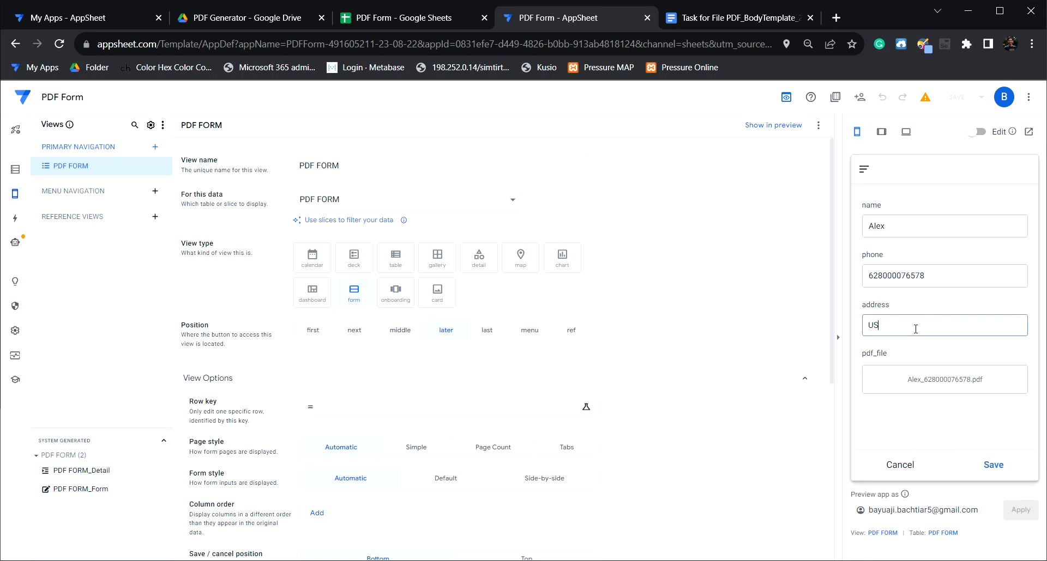
left_click(953, 306)
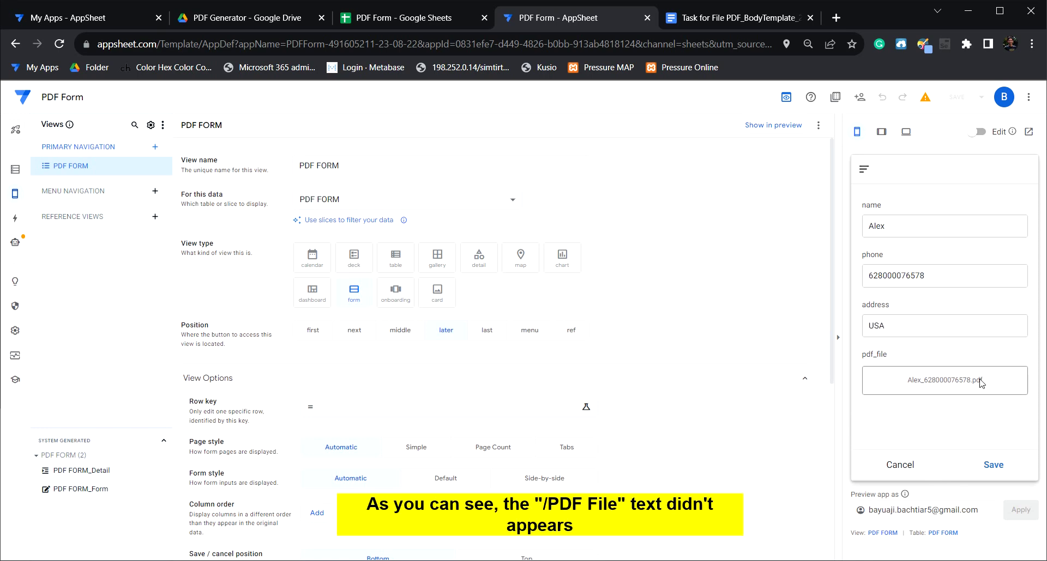
left_click(988, 472)
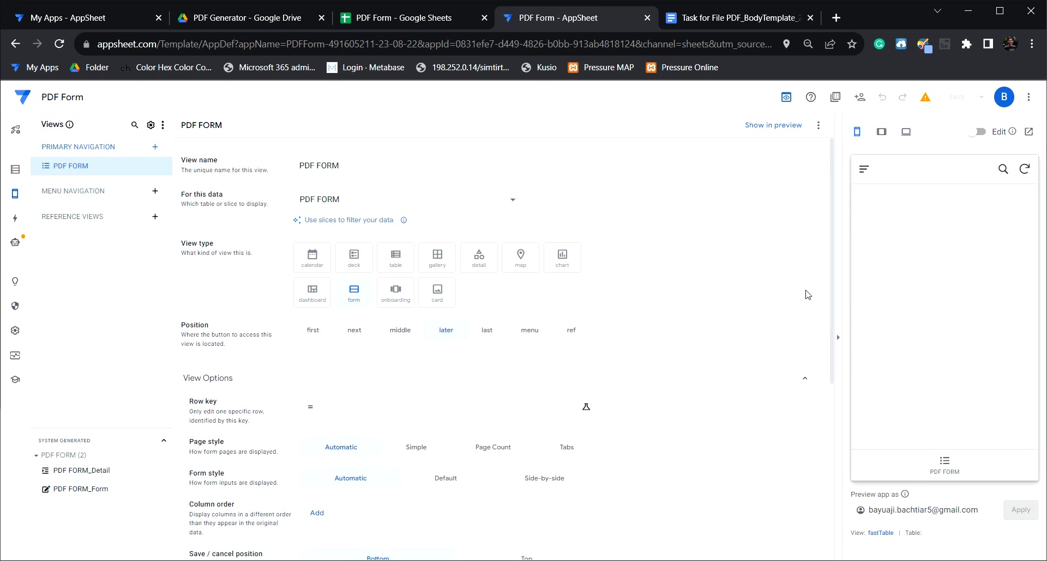
Preview the newly generated PDF in Drive's PDF File folder, then close the preview.
left_click(267, 16)
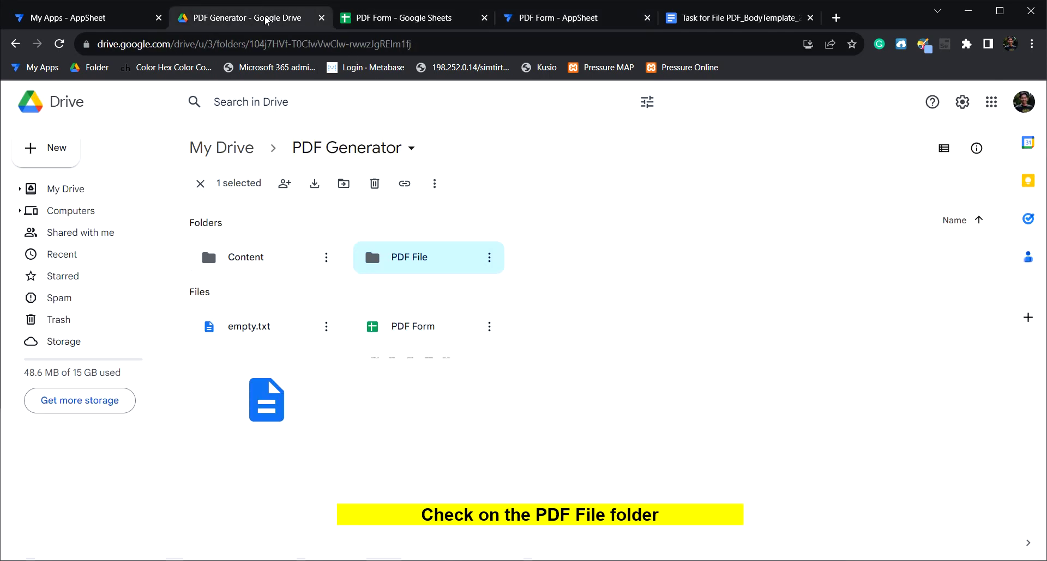
left_click(716, 310)
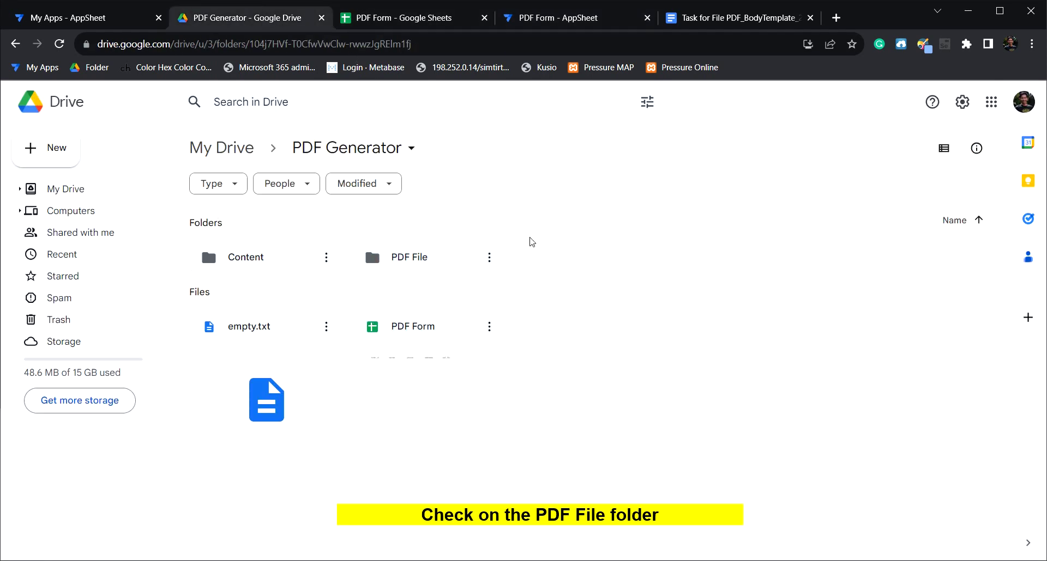
double_click(419, 271)
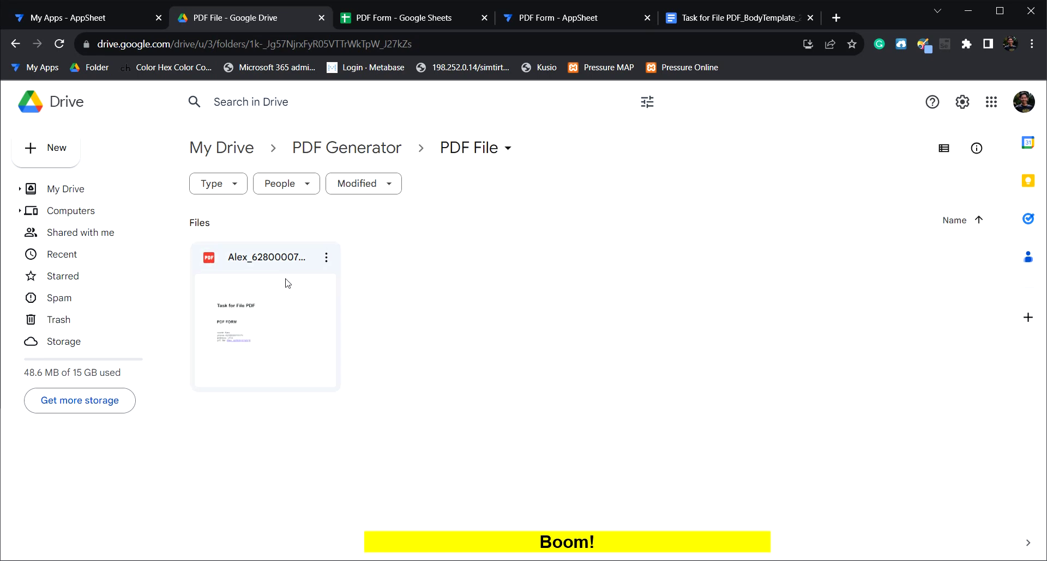
double_click(251, 338)
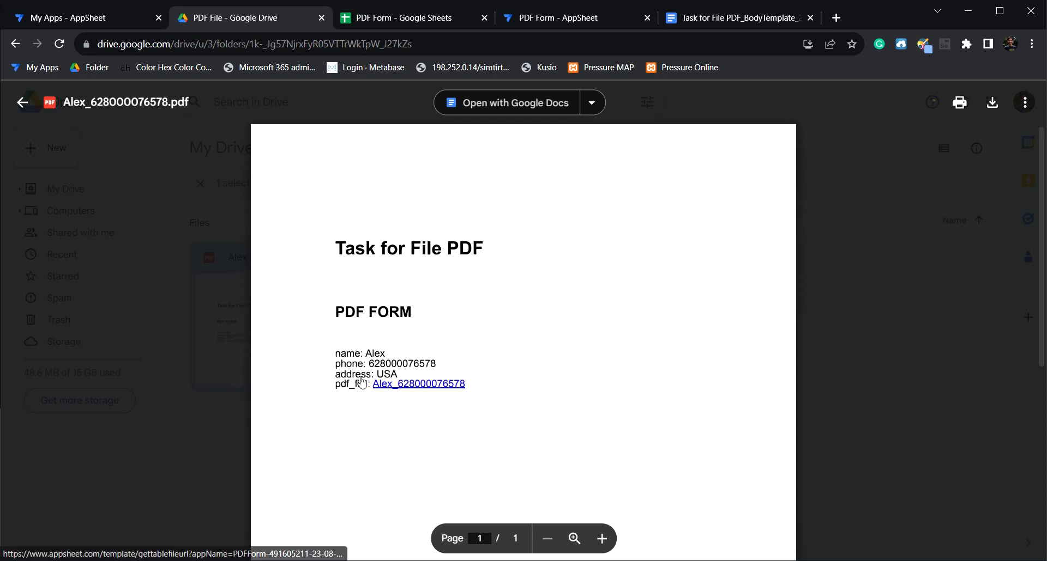
left_click(865, 303)
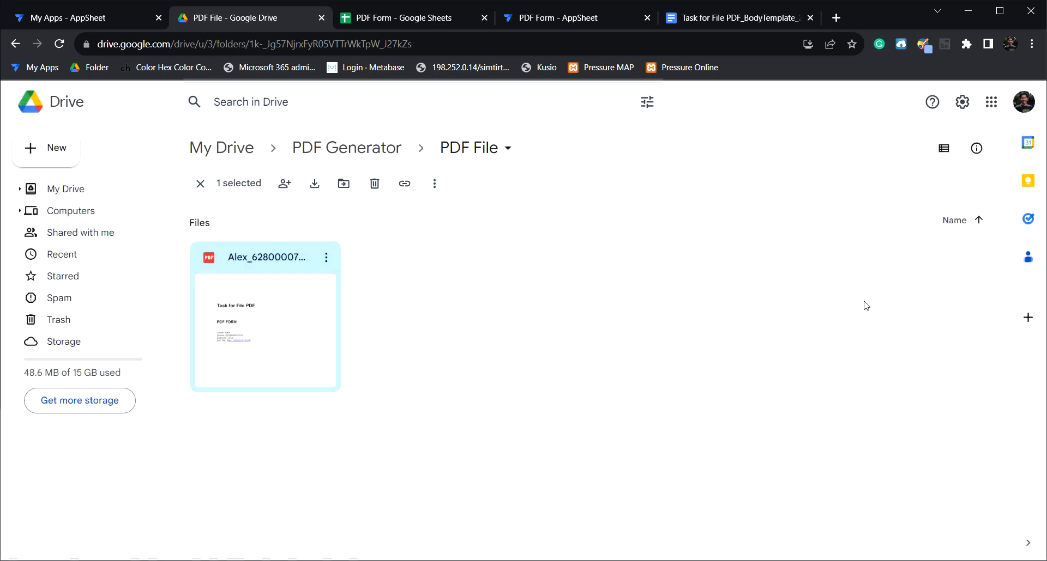
Create a new blank view under Primary Navigation with View type set to table.
left_click(565, 19)
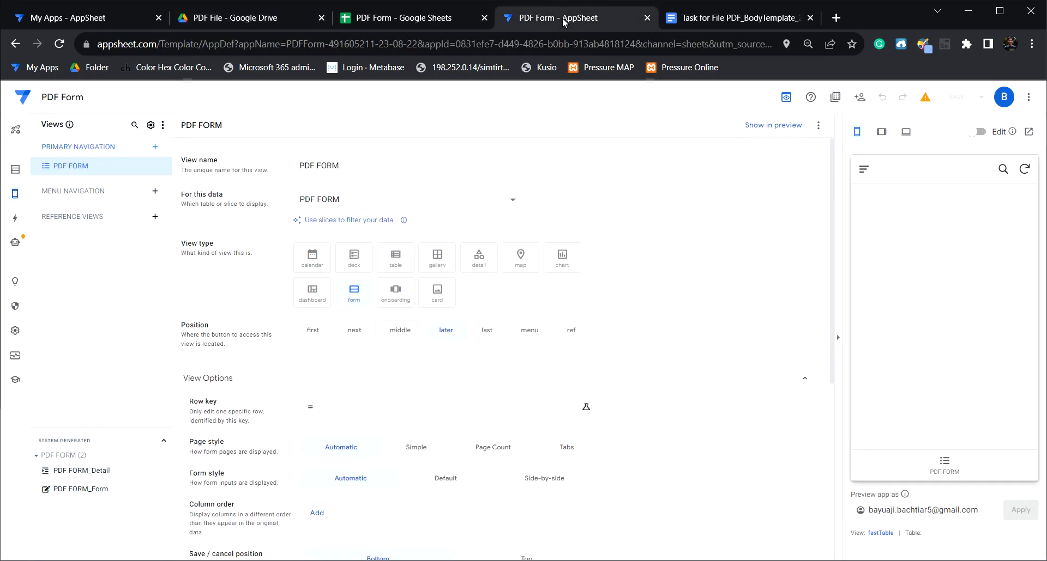
left_click(944, 464)
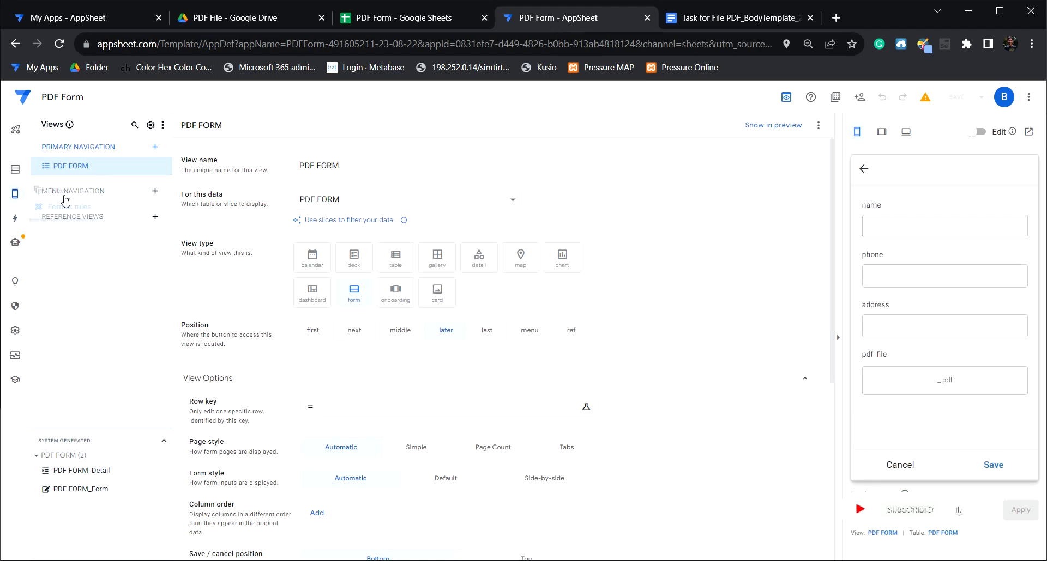
left_click(156, 147)
left_click(398, 400)
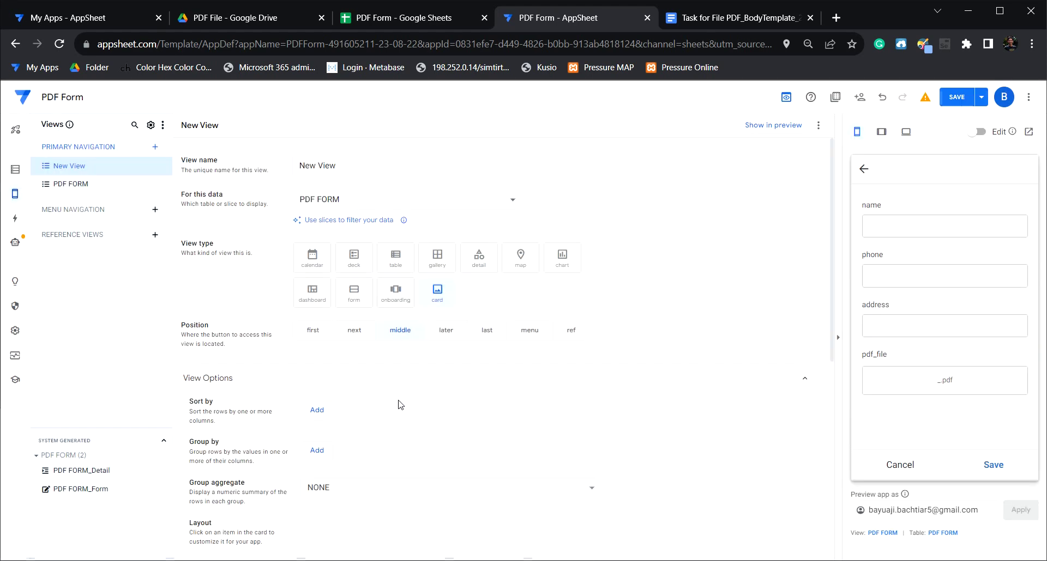
left_click(395, 259)
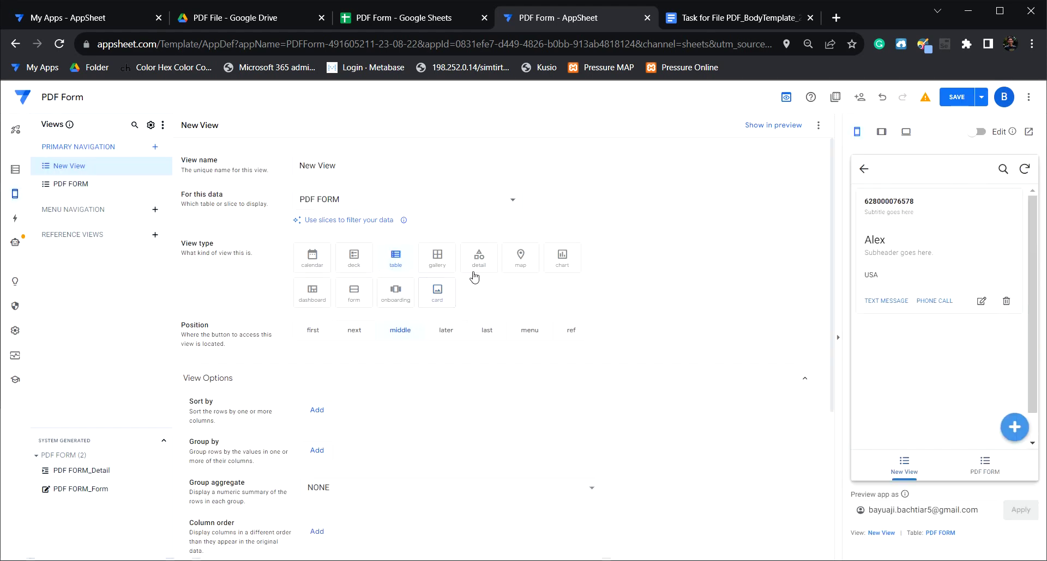
Name the new table view 'Form List' and review its settings.
left_click_drag(334, 166, 248, 169)
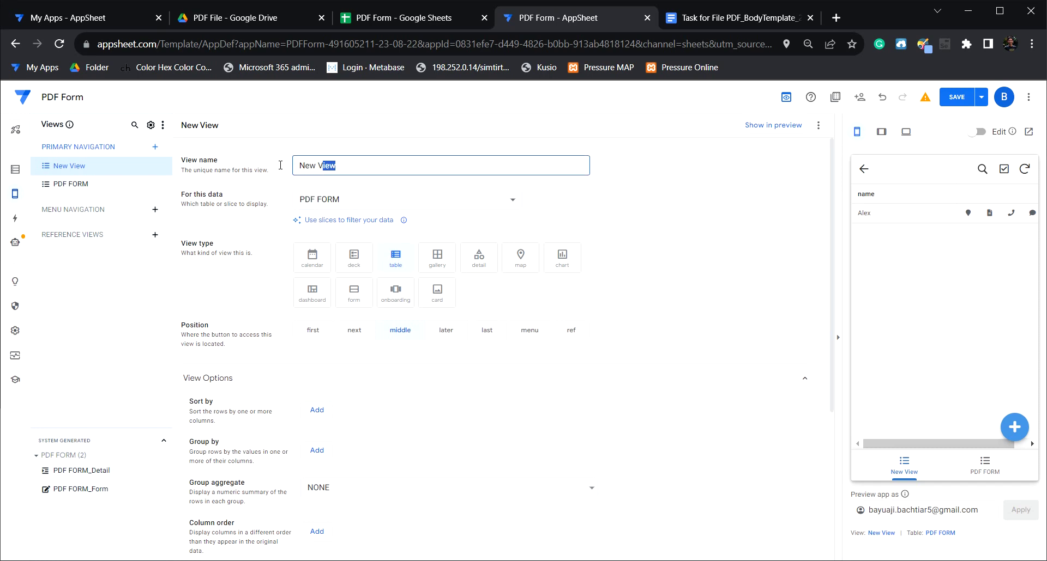
type("Form List")
left_click(758, 269)
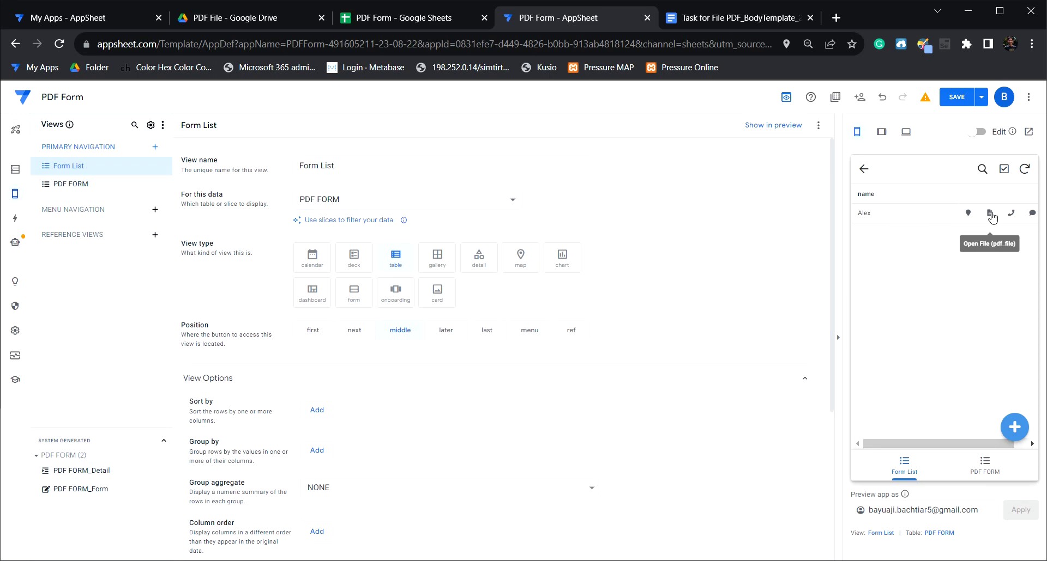
scroll(517, 426, "down", 3)
scroll(518, 426, "down", 2)
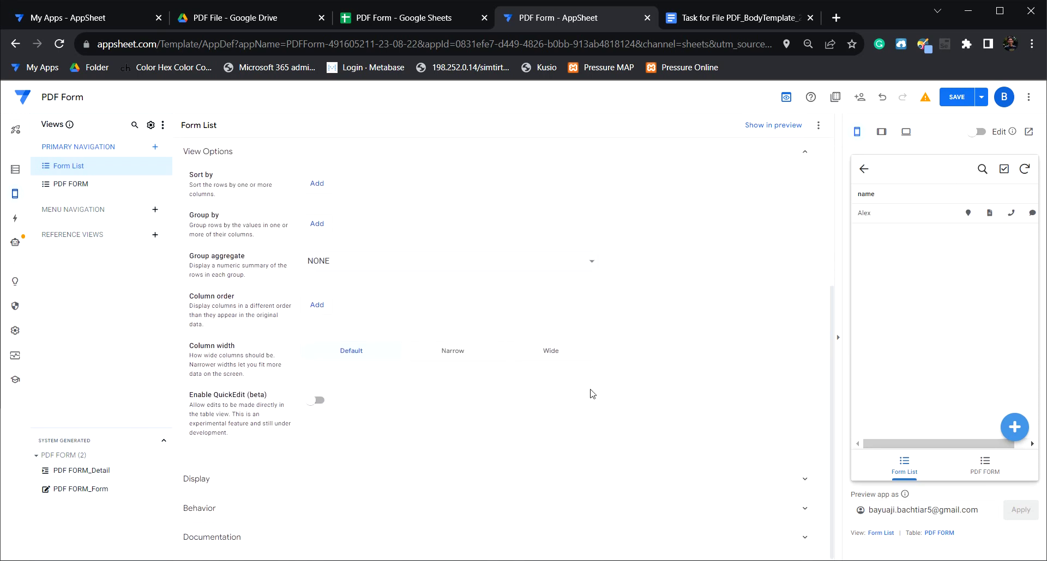
scroll(591, 393, "up", 2)
scroll(592, 392, "up", 3)
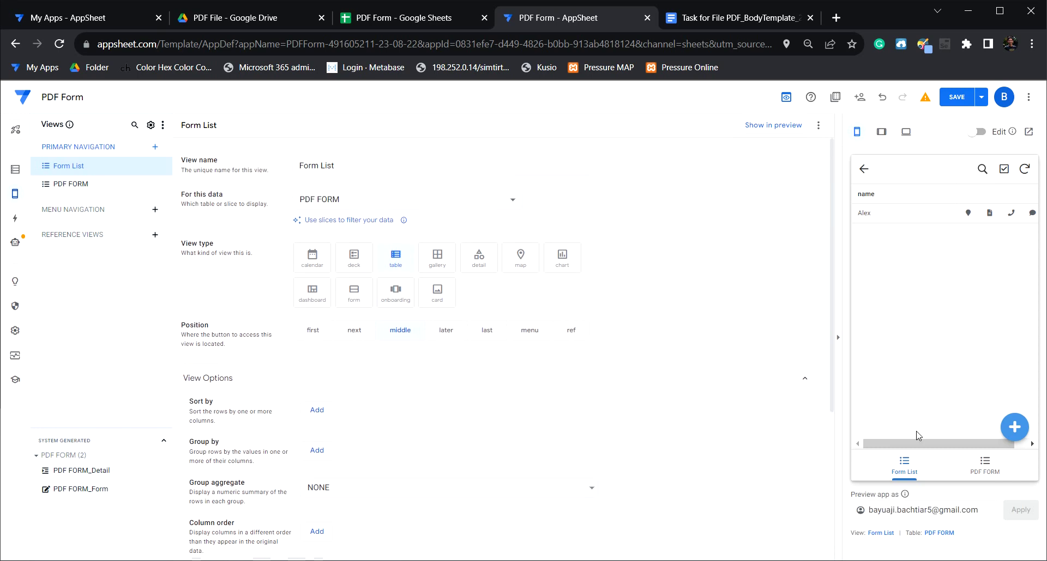
Save the app and open the test record's generated PDF from its Form List row.
left_click(898, 468)
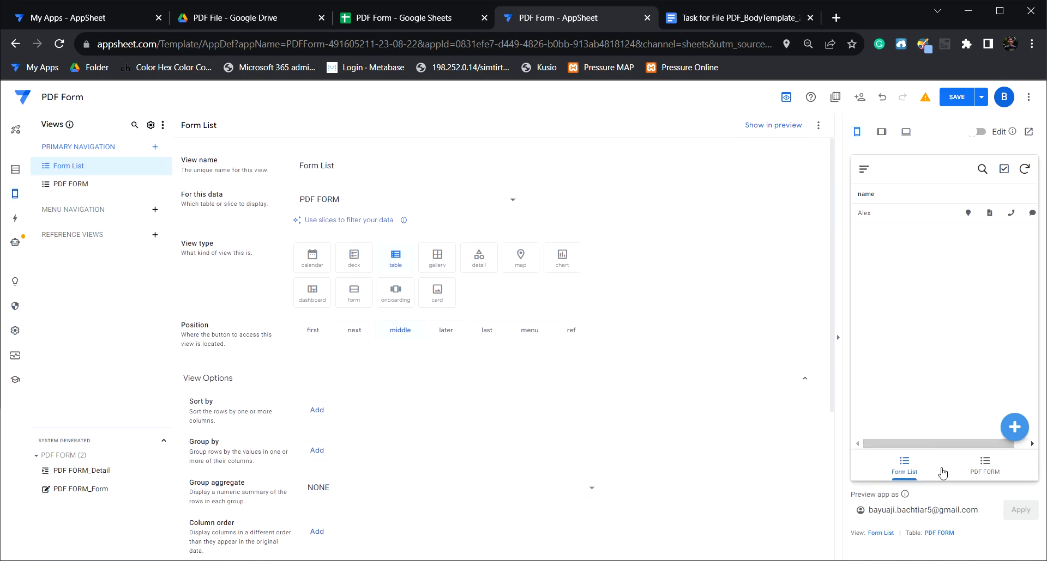
left_click(988, 472)
left_click(907, 472)
left_click(955, 97)
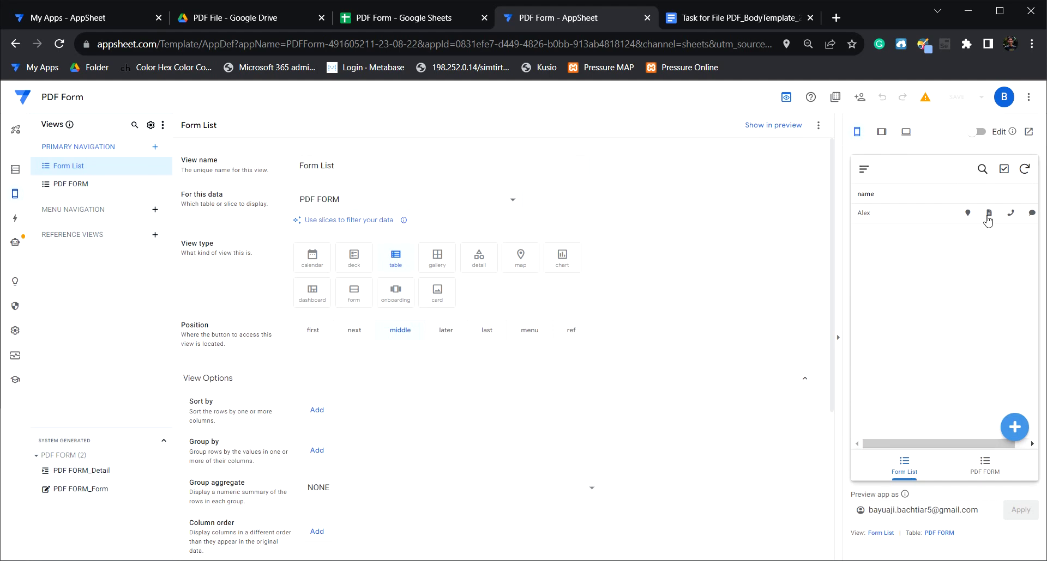
left_click(989, 217)
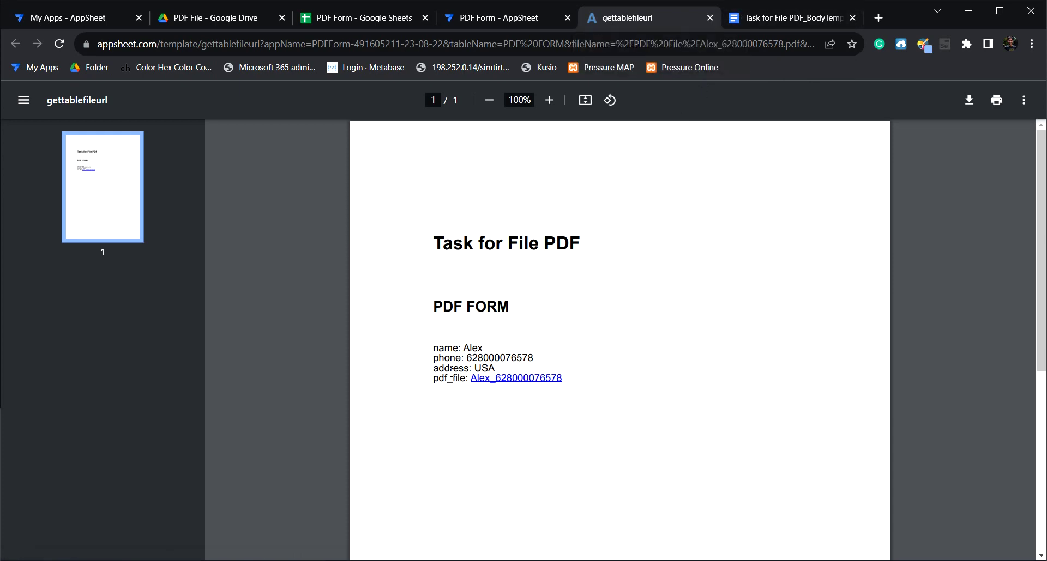
left_click(710, 17)
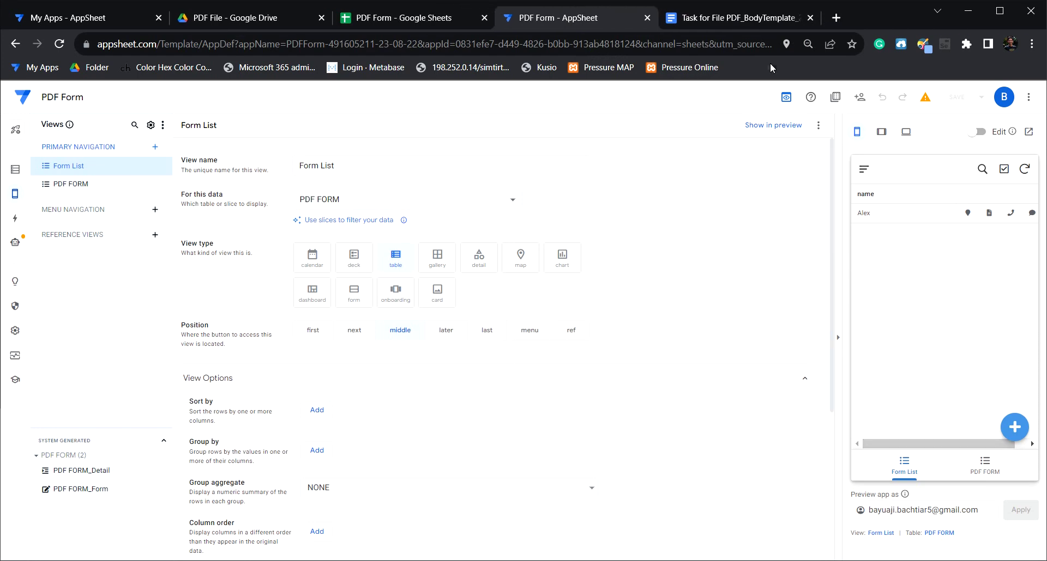
Apply the Normal text style to the entire template.
left_click(703, 18)
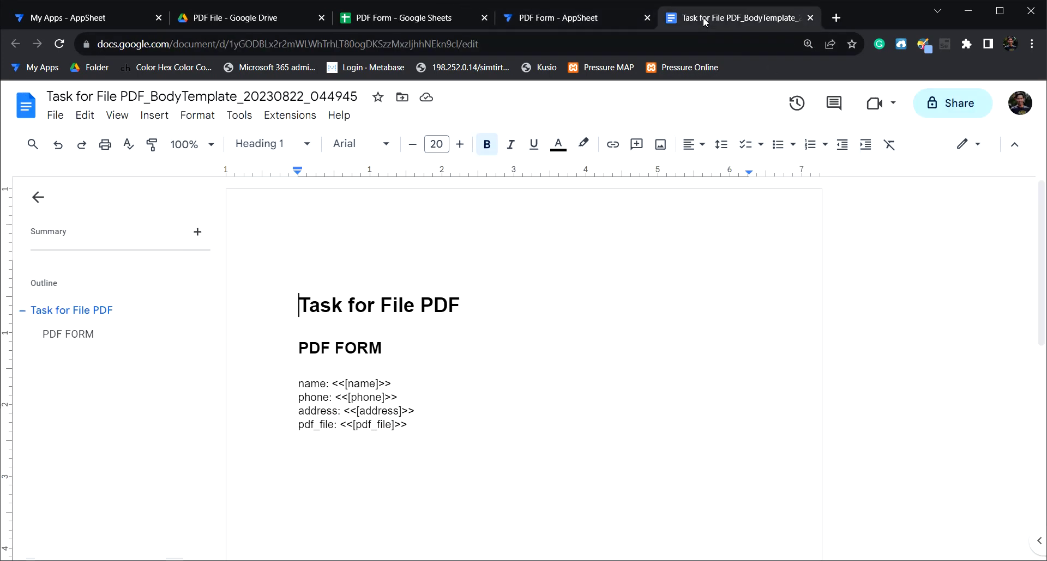
left_click(422, 276)
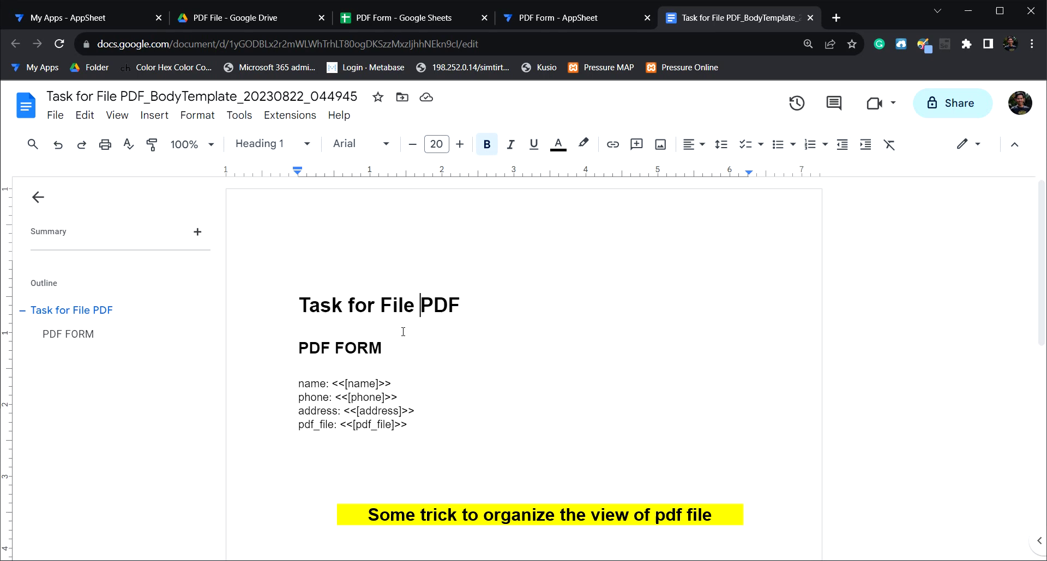
key("ctrl+a")
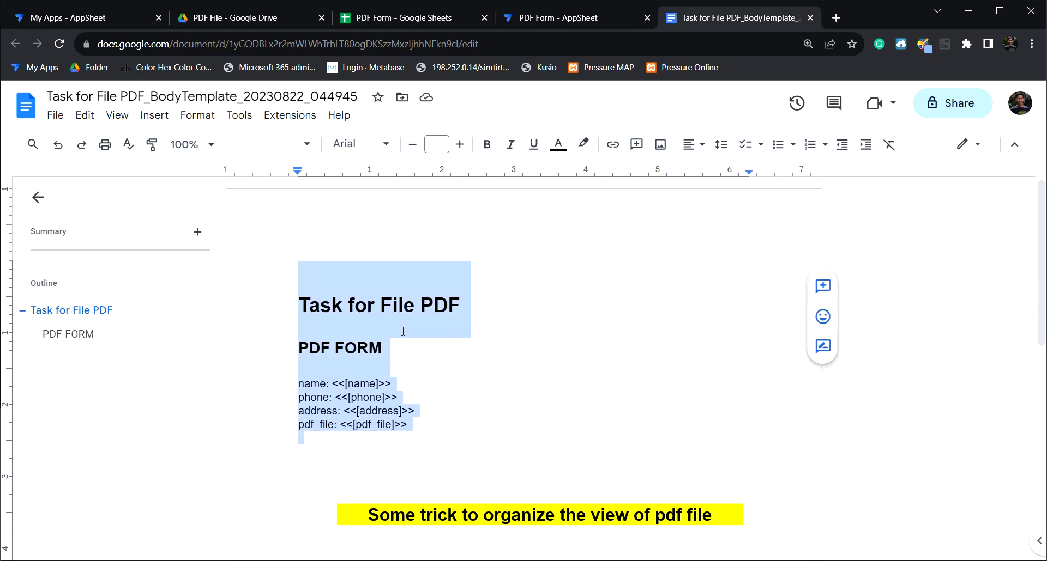
left_click(306, 144)
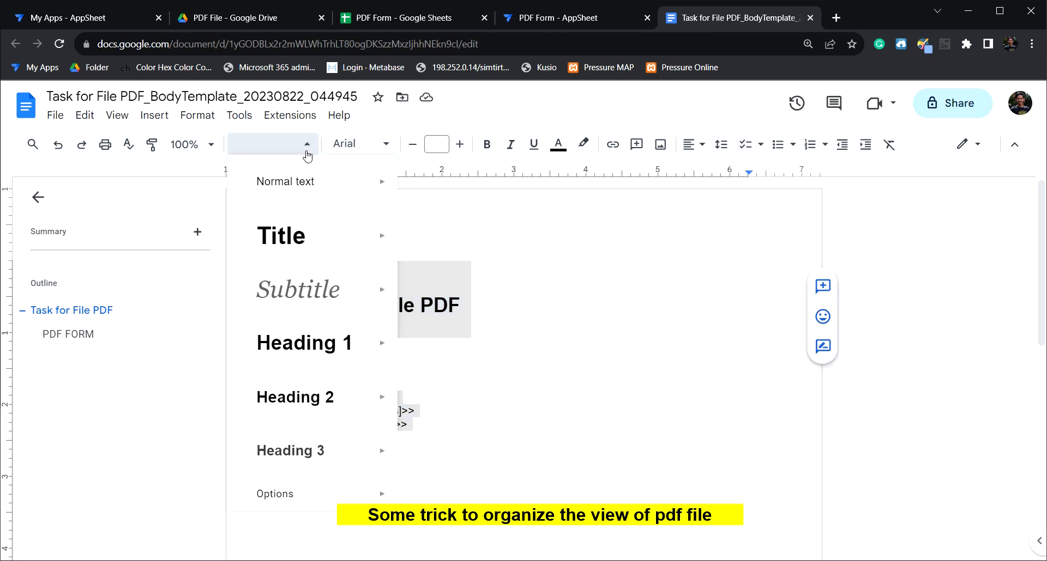
mouse_move(310, 185)
left_click(456, 173)
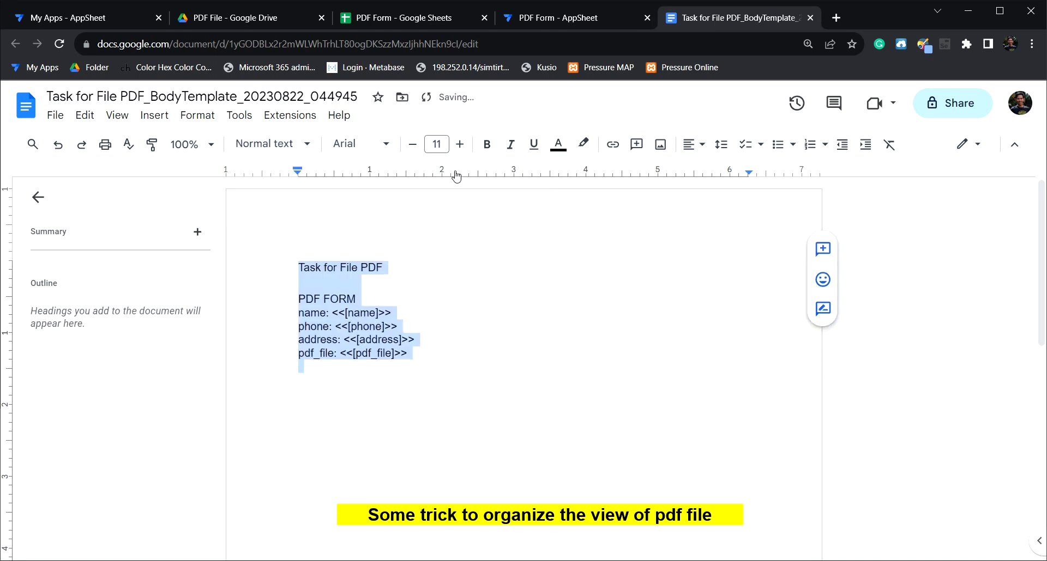
left_click(433, 280)
Replace the 'Task for File PDF' title with 'PDF FORM' and delete the duplicate line.
left_click_drag(388, 271, 287, 254)
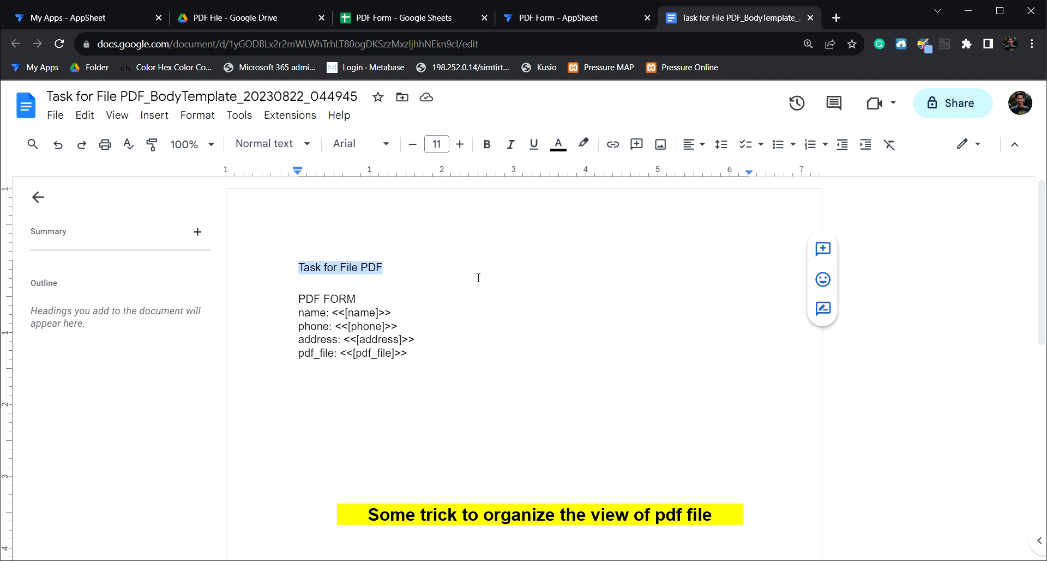
type("PDF ")
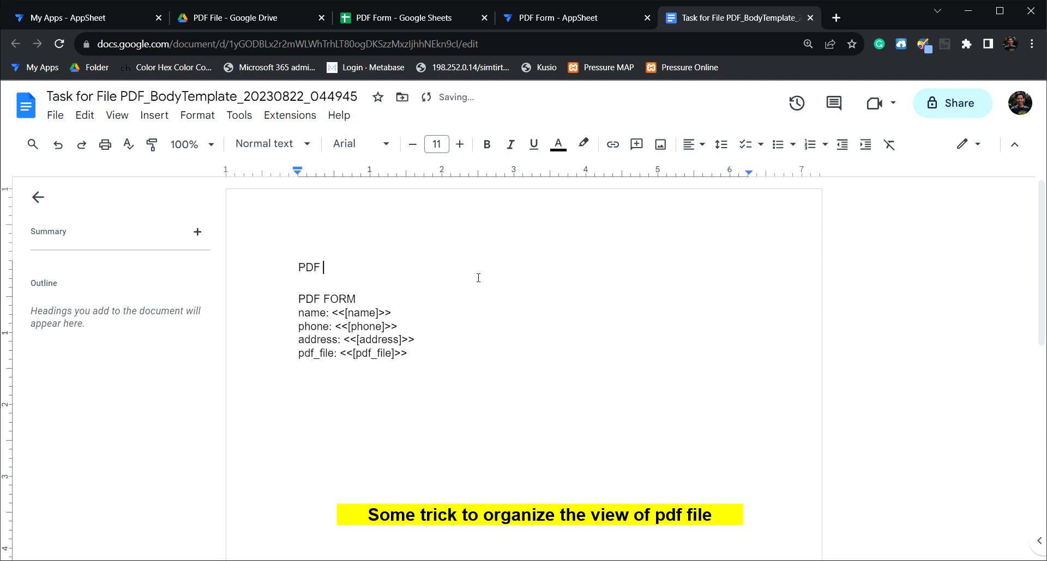
type("FORM")
left_click_drag(390, 294, 298, 296)
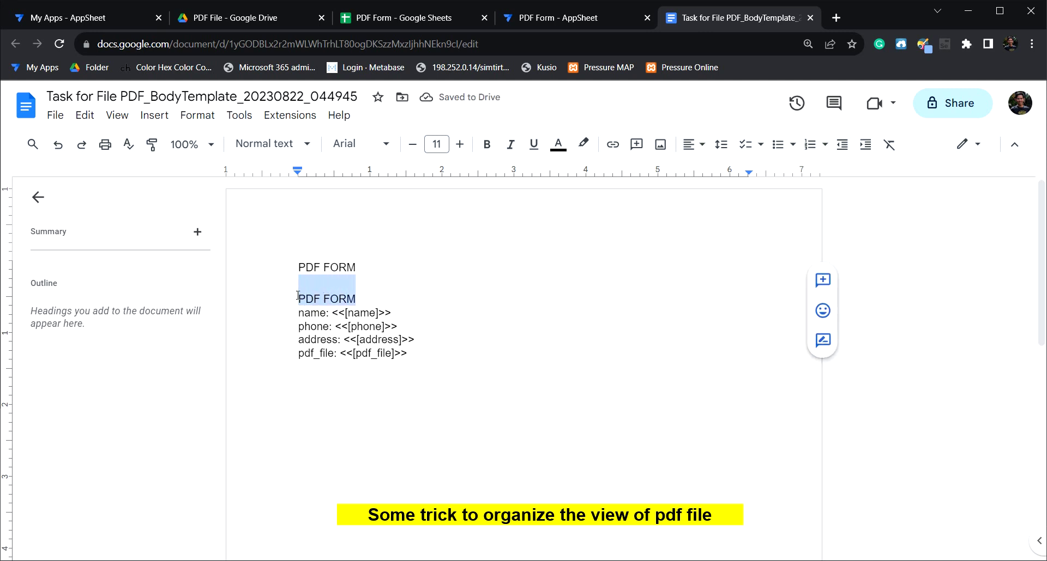
key("BackSpace")
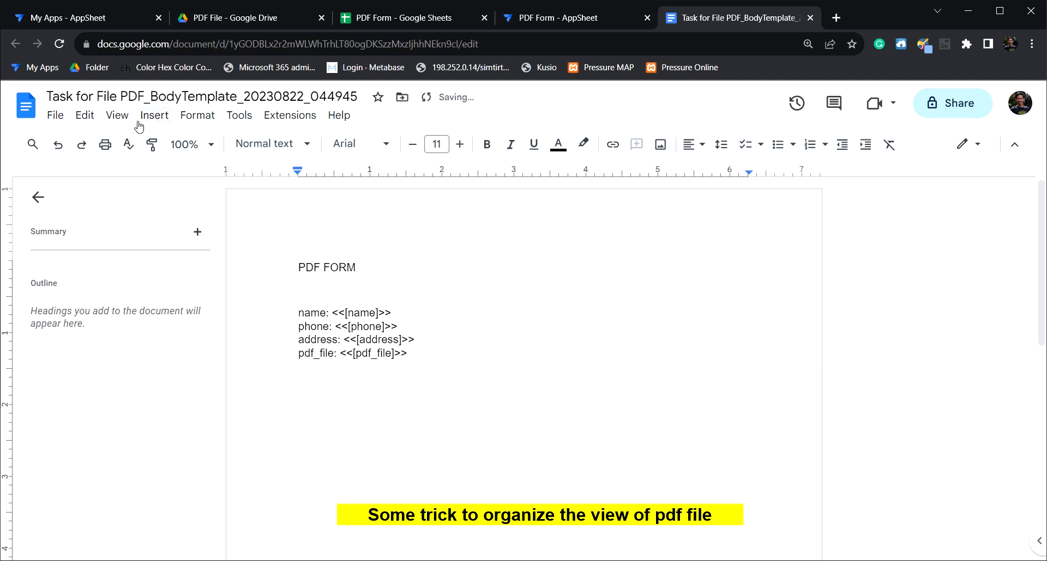
left_click(153, 115)
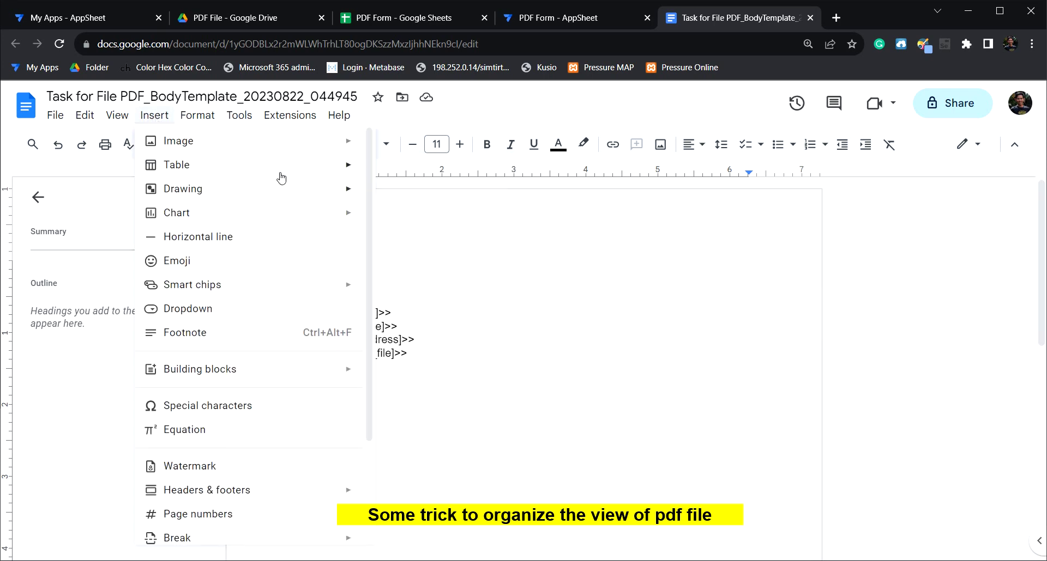
mouse_move(280, 168)
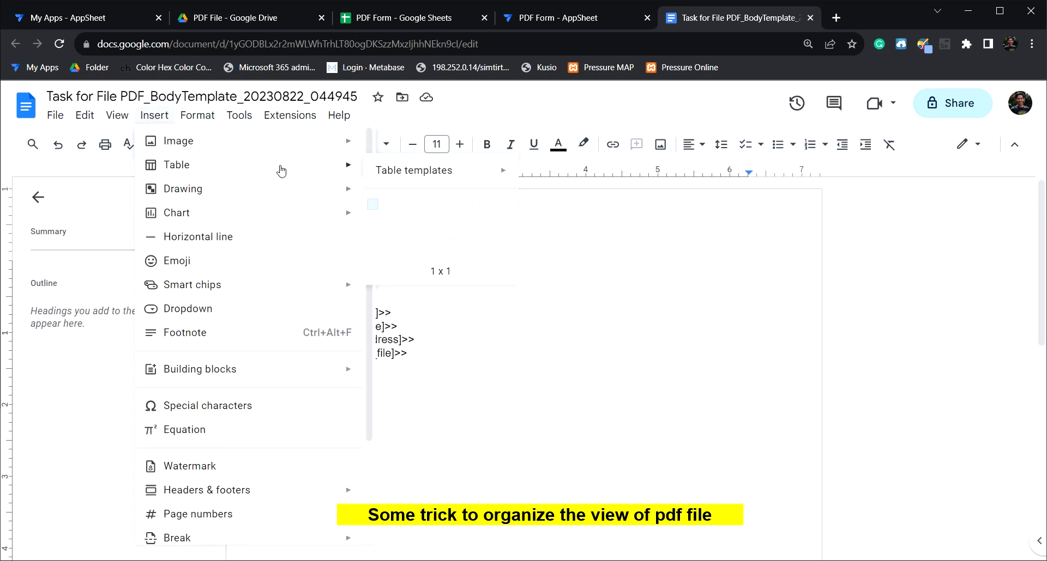
Insert a two-column, three-row table and move <<[name]>> and <<[phone]>> into its right cells.
left_click(389, 238)
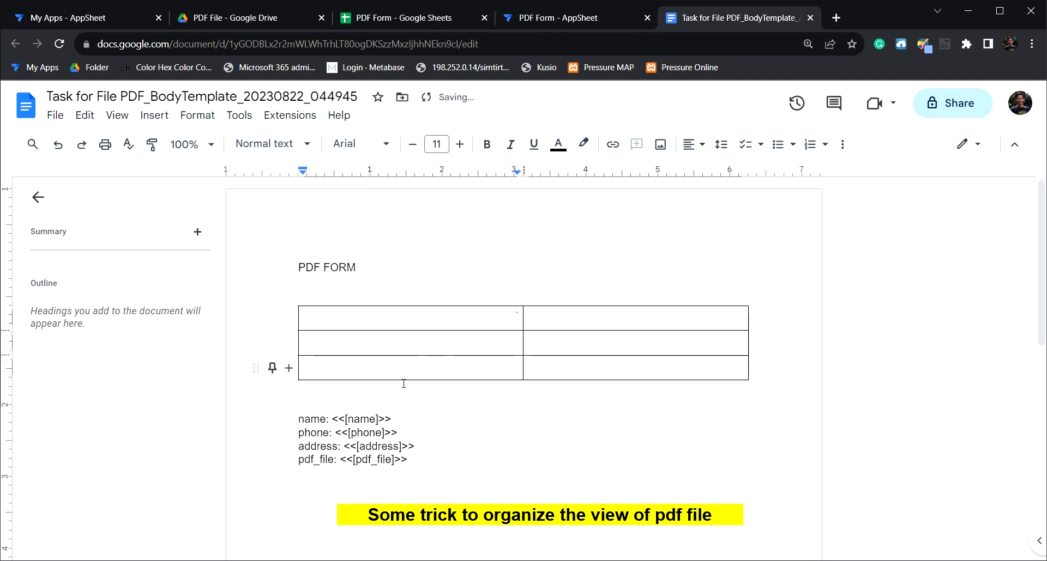
left_click_drag(391, 420, 333, 420)
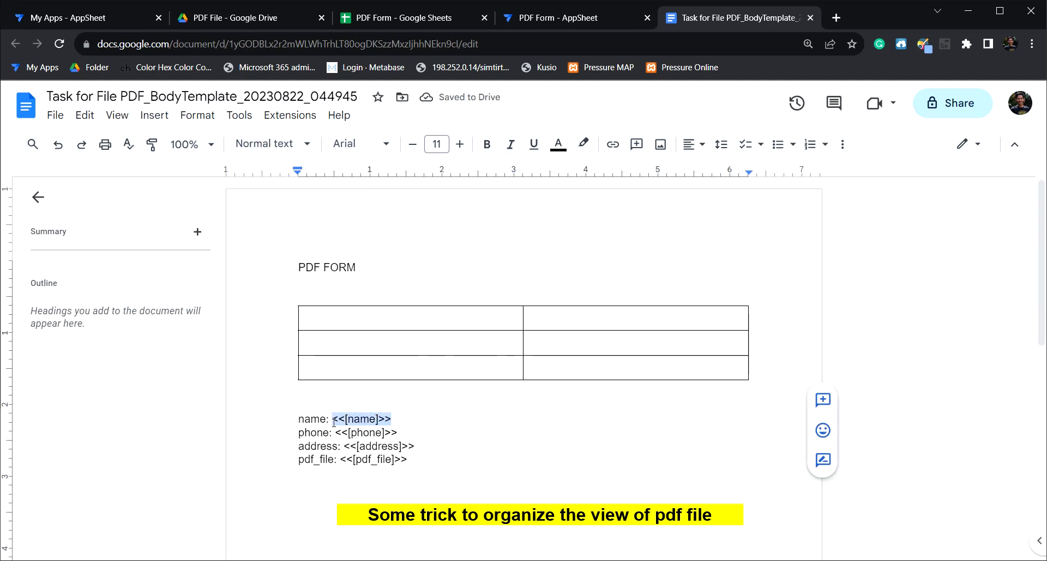
right_click(375, 420)
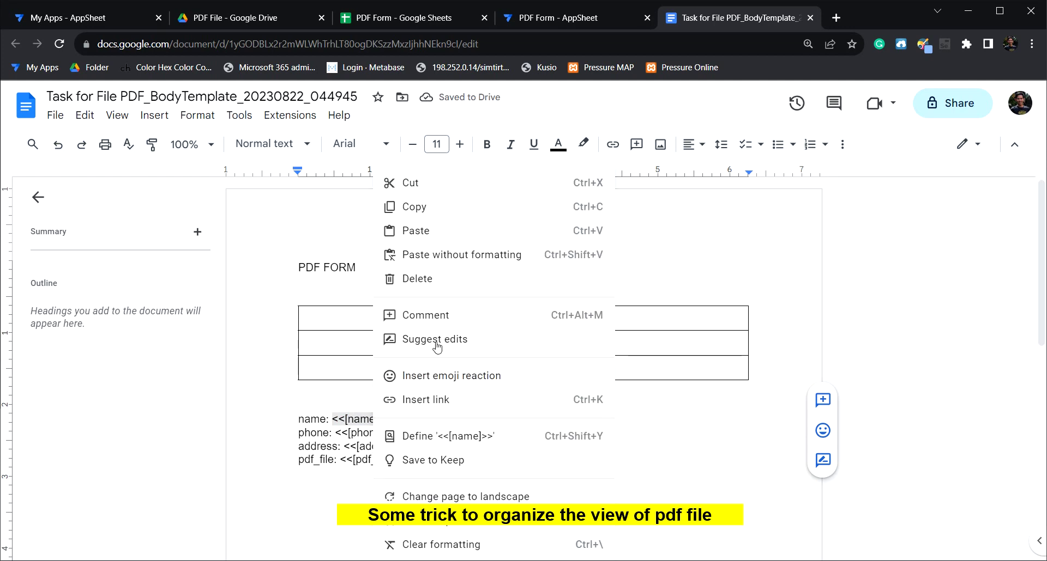
left_click(427, 188)
left_click(578, 323)
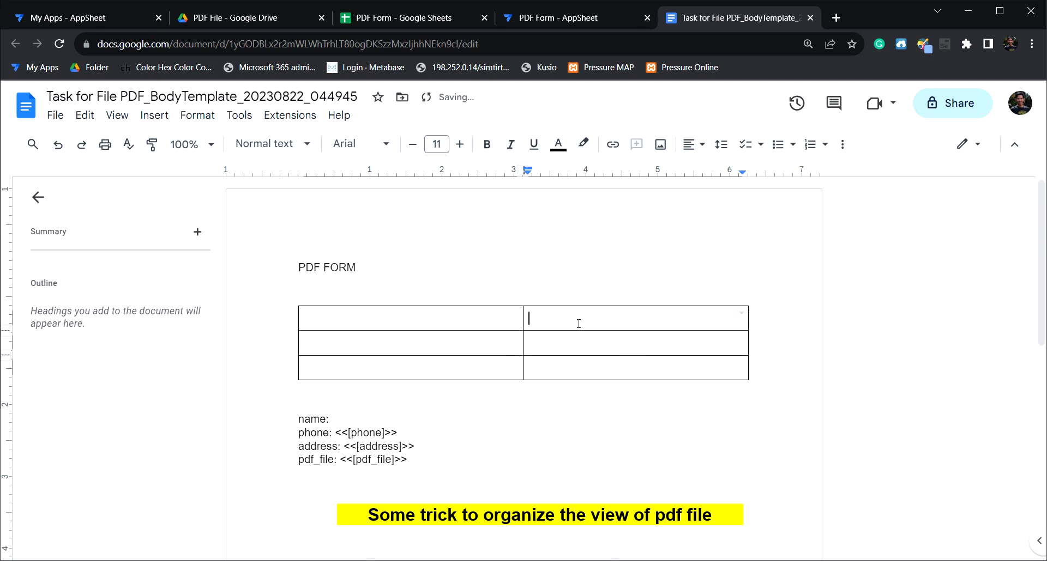
key("ctrl+v")
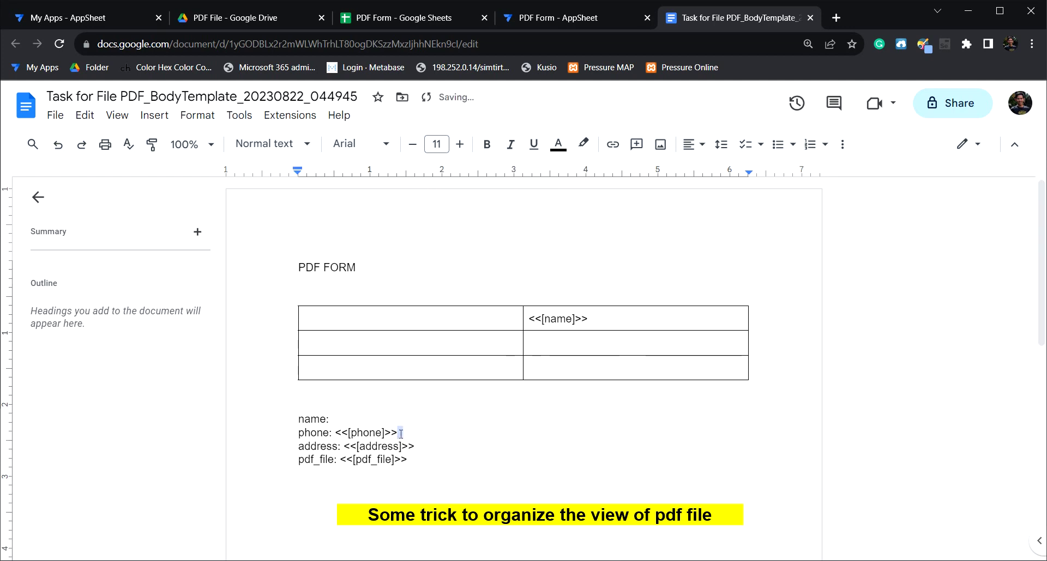
left_click_drag(405, 433, 337, 432)
key("ctrl+x")
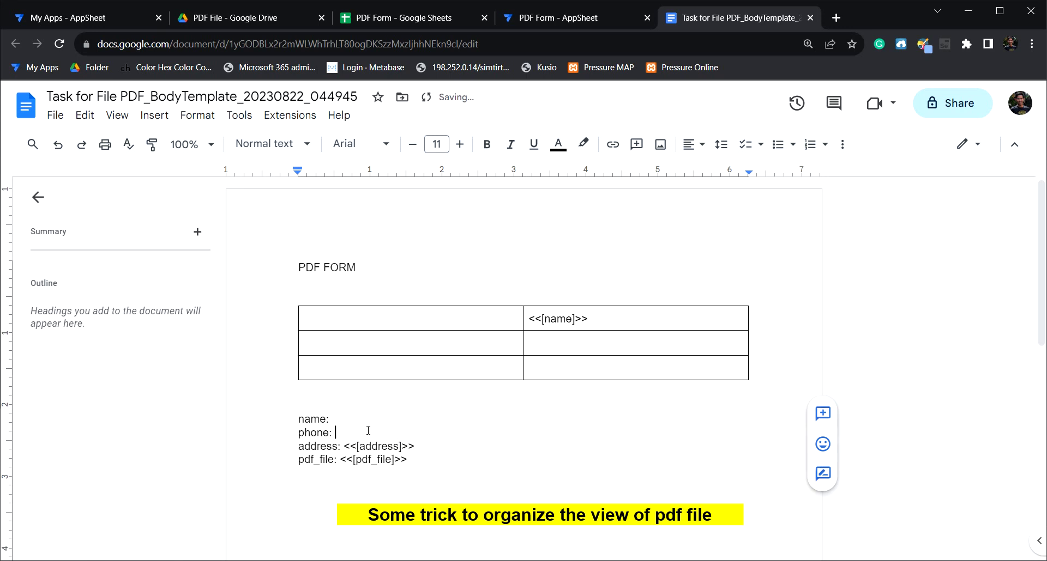
left_click(551, 349)
key("ctrl+v")
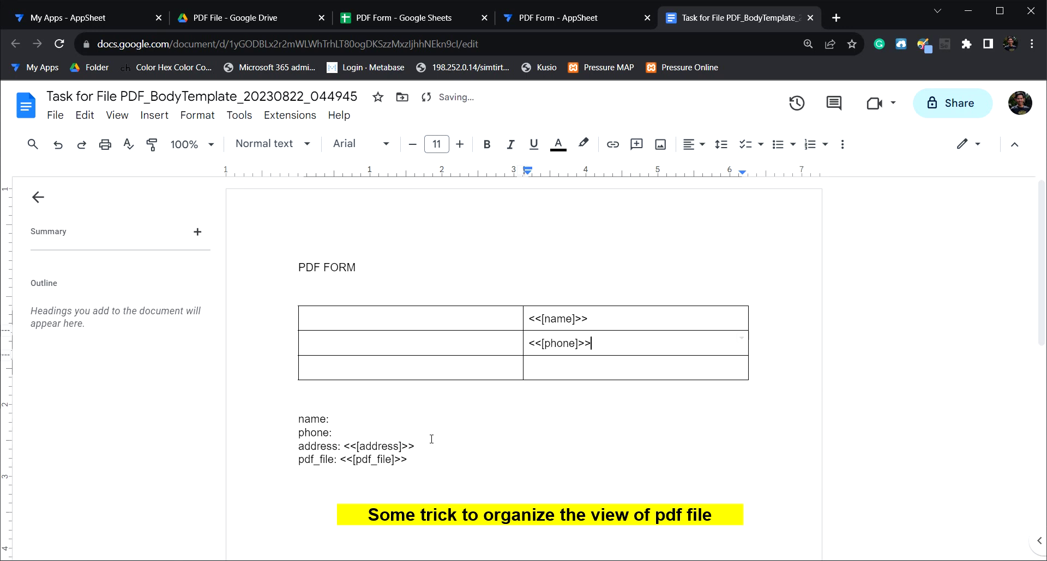
Move <<[address]>> into the third-row right cell and cut the pdf_file placeholder line.
left_click_drag(416, 447, 344, 447)
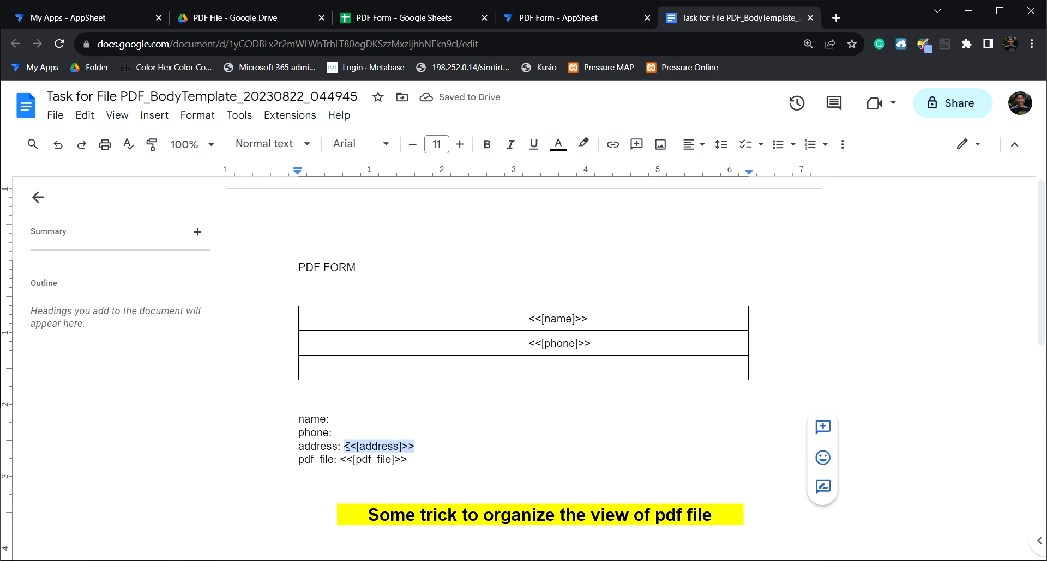
key("ctrl+x")
left_click_drag(540, 375, 546, 367)
left_click(554, 371)
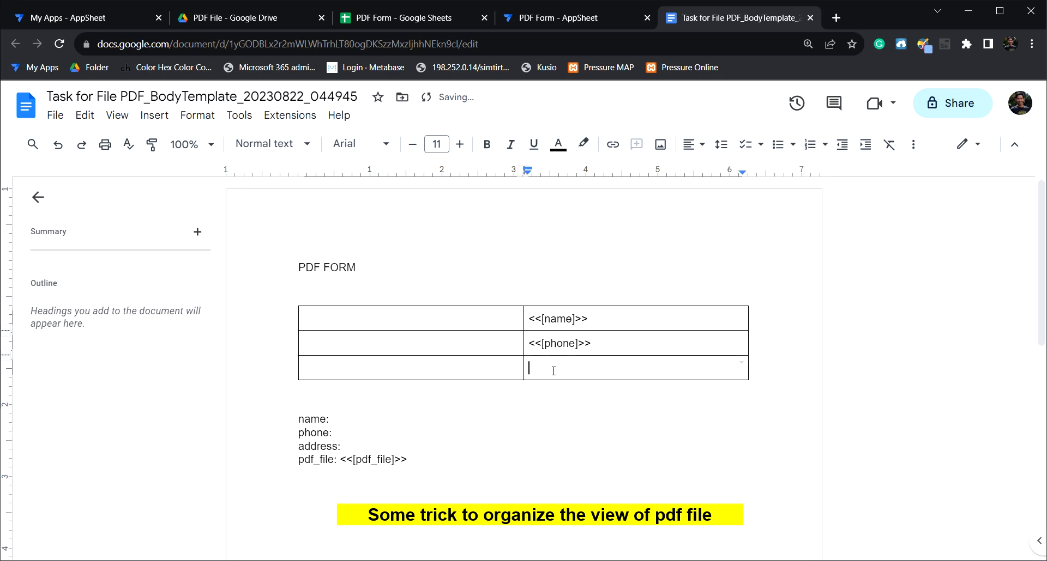
key("ctrl+v")
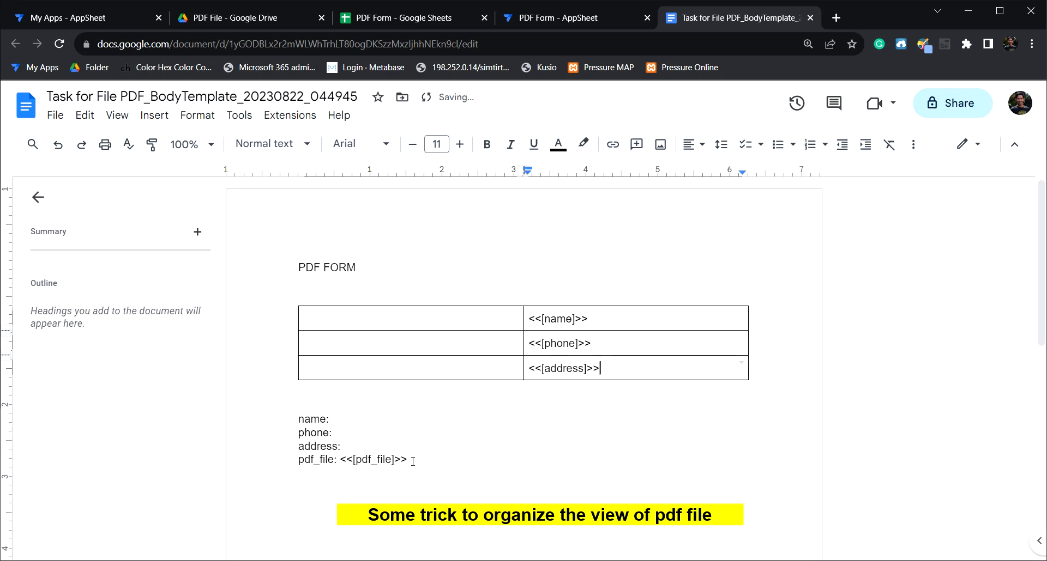
left_click_drag(413, 461, 297, 466)
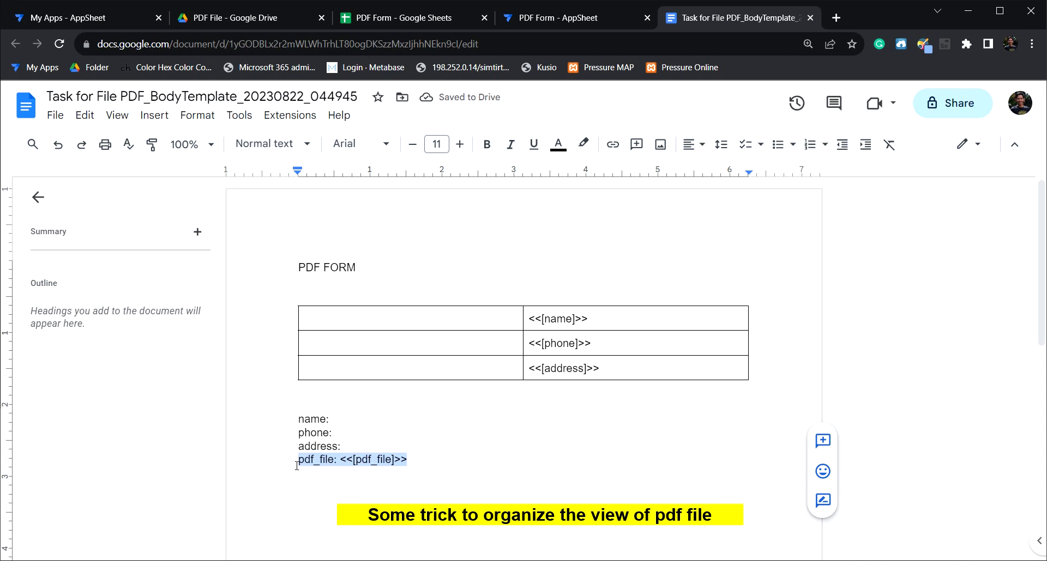
key("ctrl+x")
left_click(389, 322)
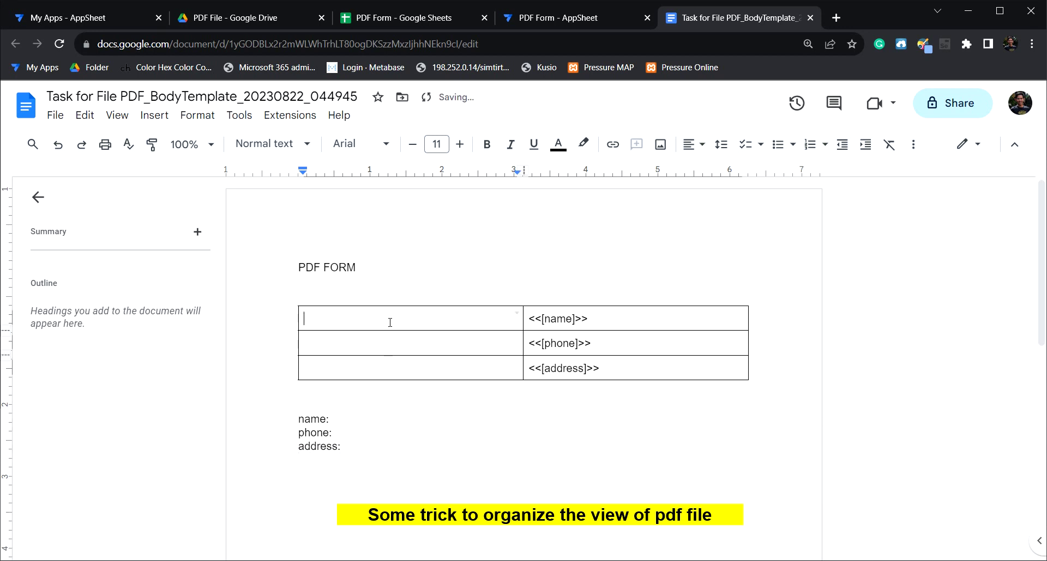
Label the left cells Name, Phone and Address and delete the old label lines.
type("Name")
key("Down")
type("Phon")
key("Down")
type("Addre")
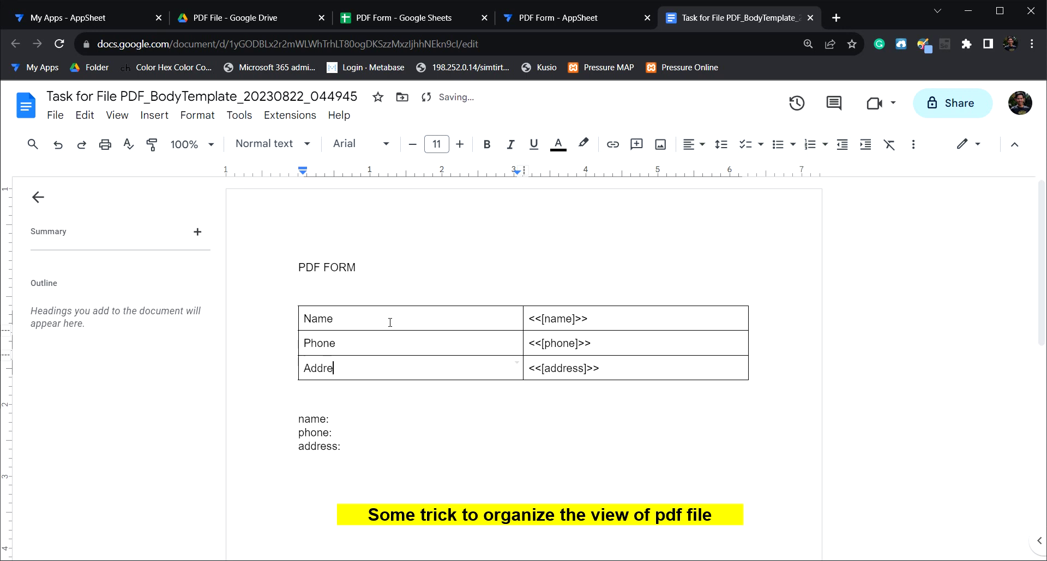
type("ss")
left_click_drag(352, 446, 290, 419)
key("Delete")
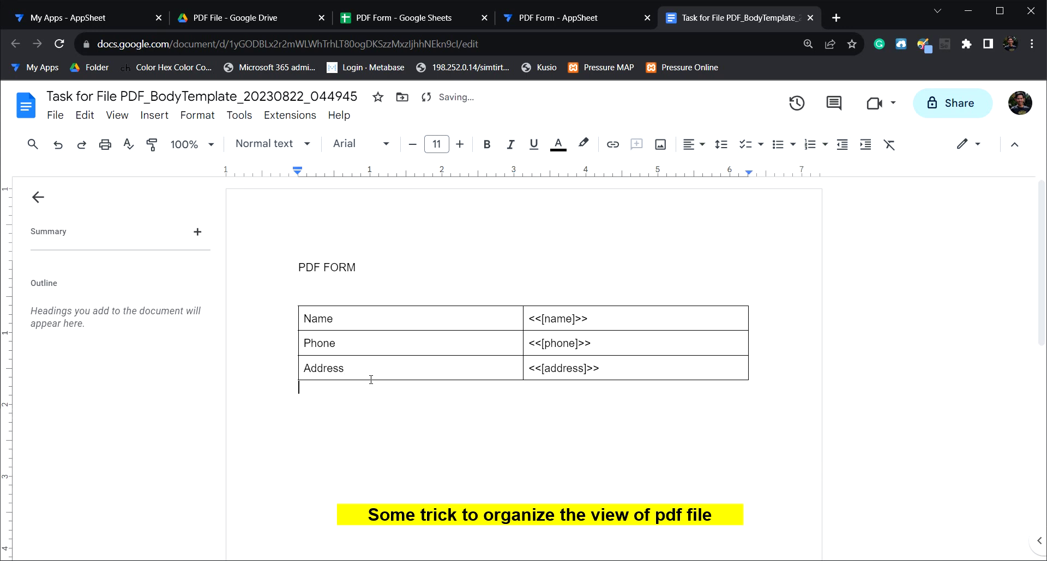
Narrow the label column and insert a new column to its right.
left_click_drag(523, 344, 366, 343)
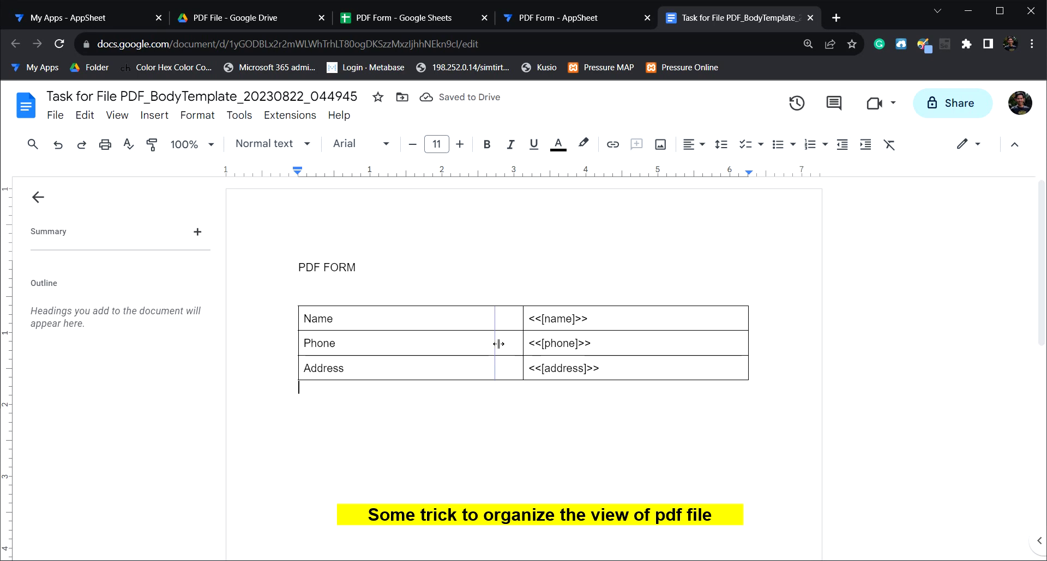
left_click(349, 319)
left_click(165, 116)
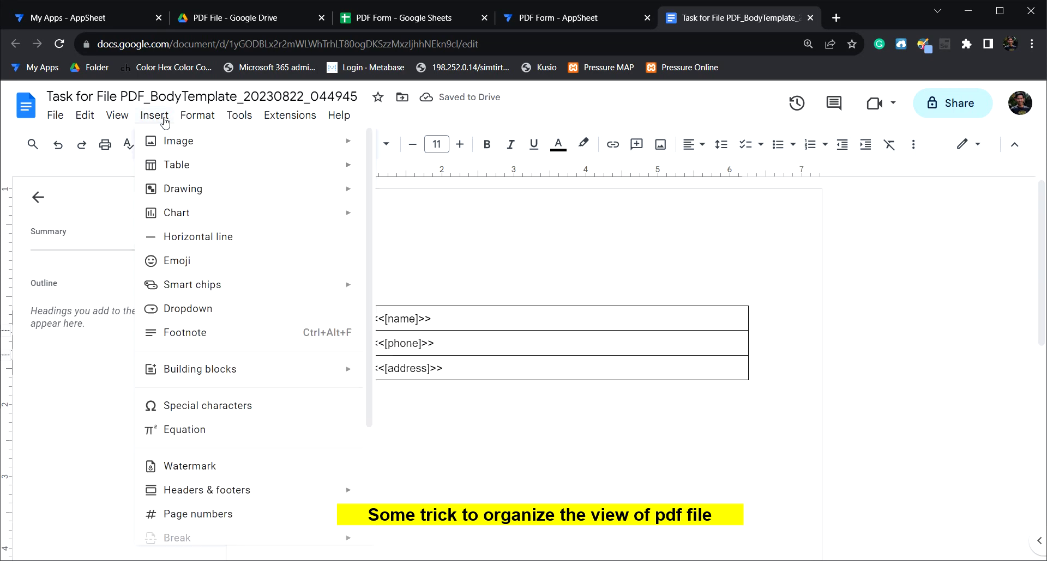
left_click(537, 351)
left_click(349, 322)
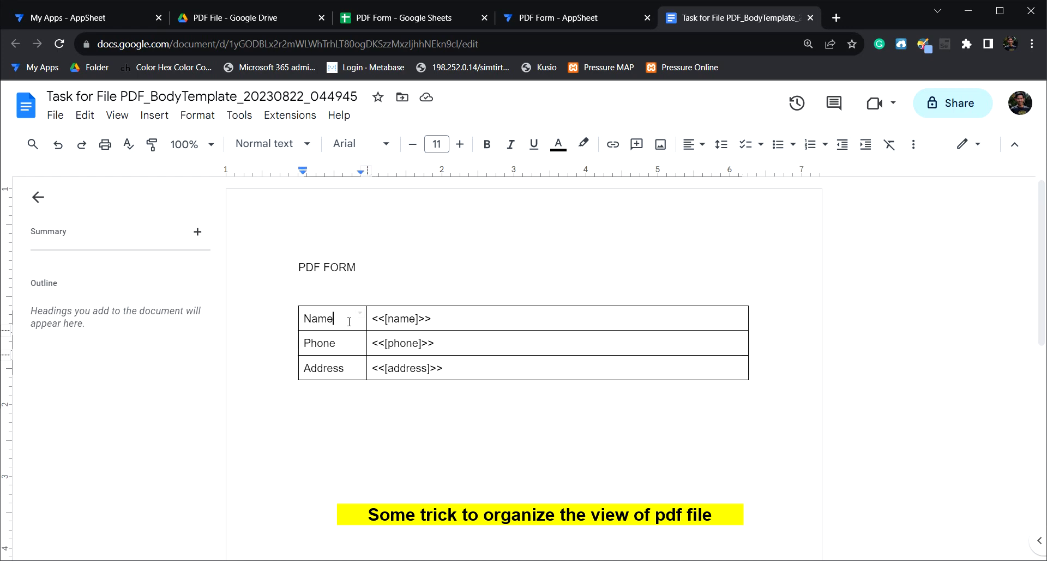
right_click(349, 322)
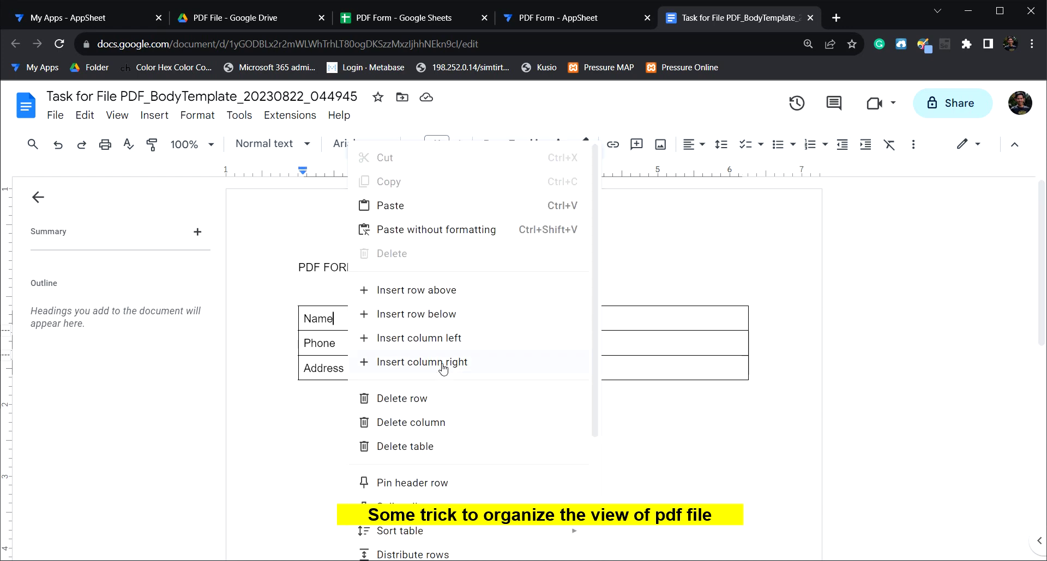
left_click(440, 365)
Type ':' in each row of the new column and narrow that column.
type(":")
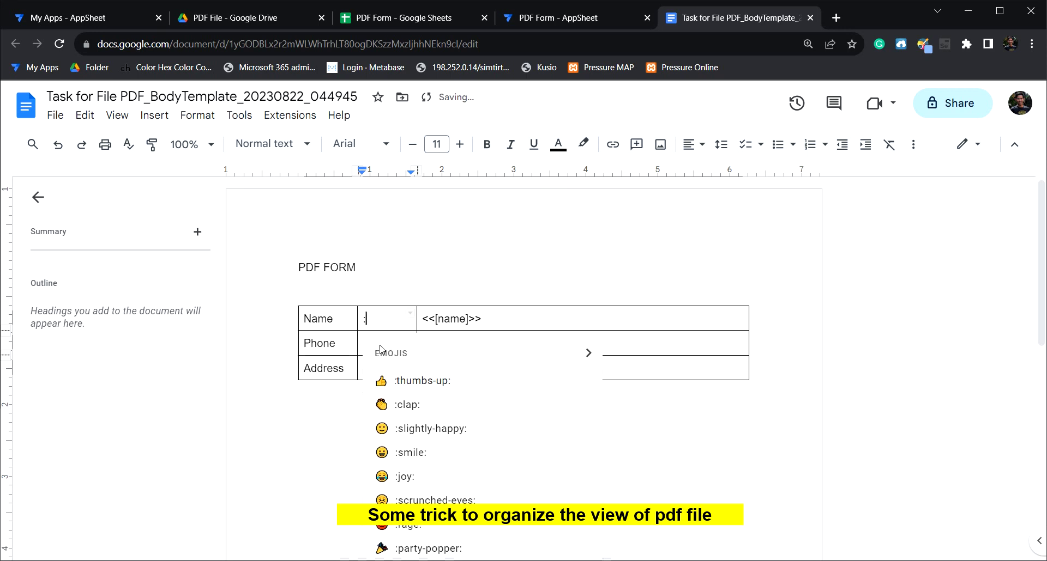
key("Escape")
left_click(410, 347)
type(":")
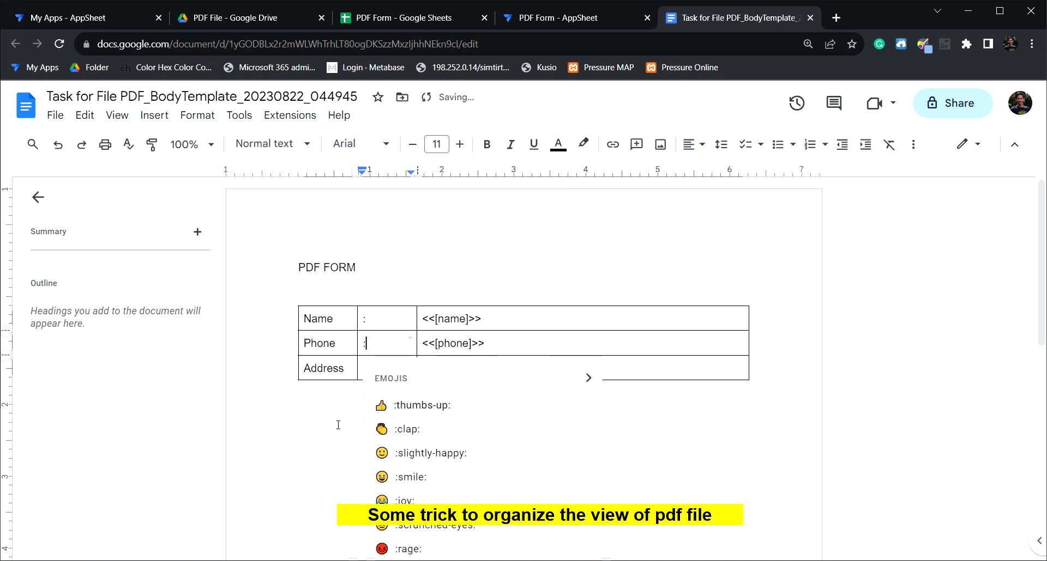
key("Escape")
left_click(381, 372)
type(":")
key("Escape")
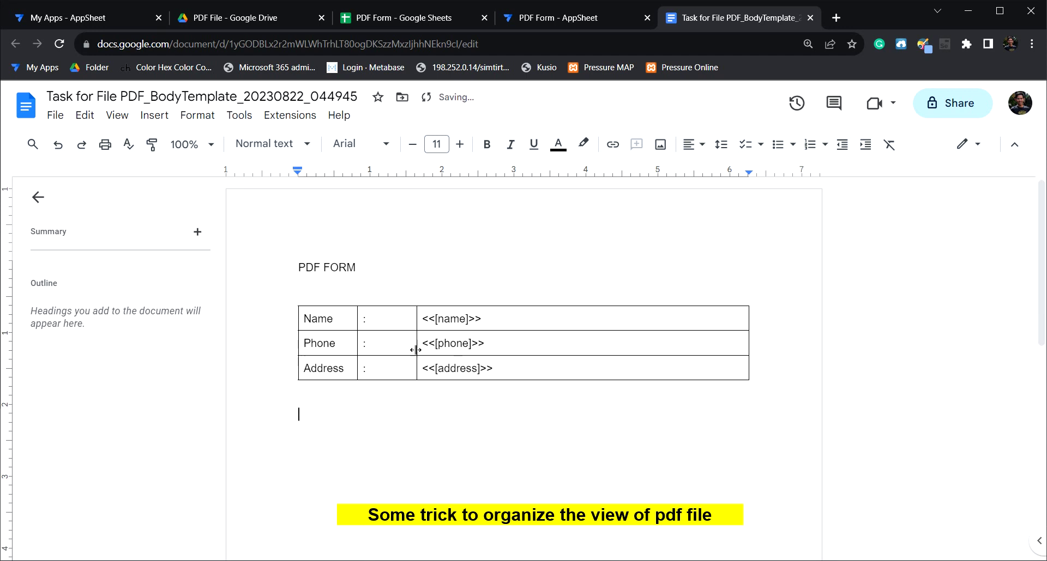
left_click_drag(417, 349, 374, 349)
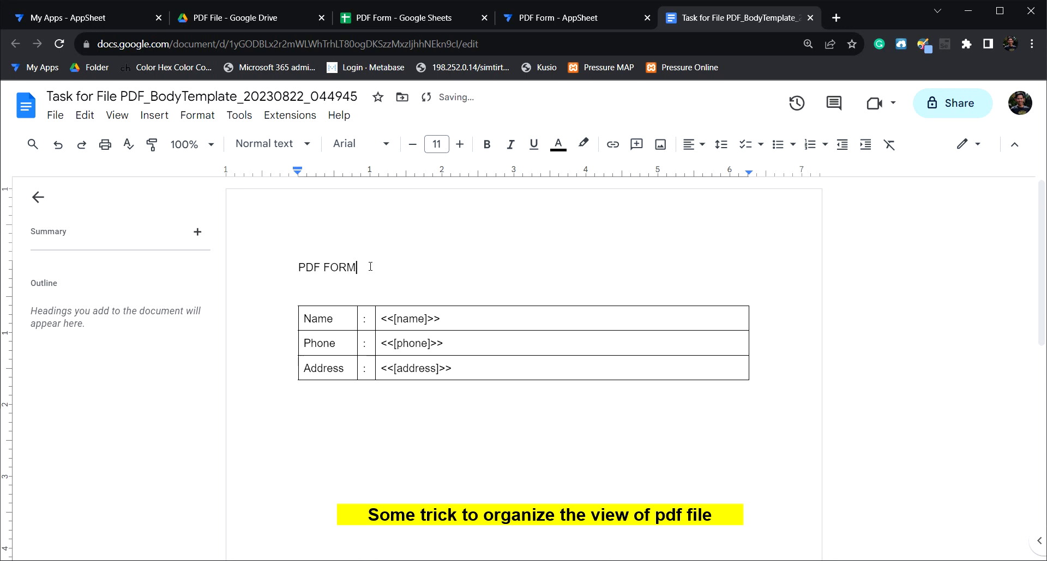
left_click_drag(359, 268, 303, 243)
Make the PDF FORM heading centred, bold and 14 pt.
left_click(704, 153)
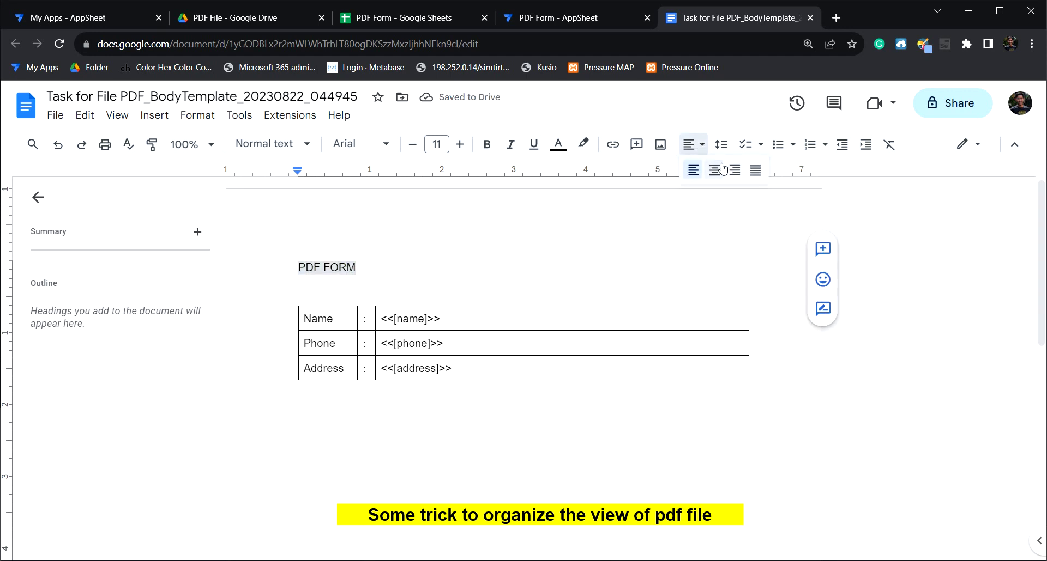
left_click(709, 169)
left_click(486, 145)
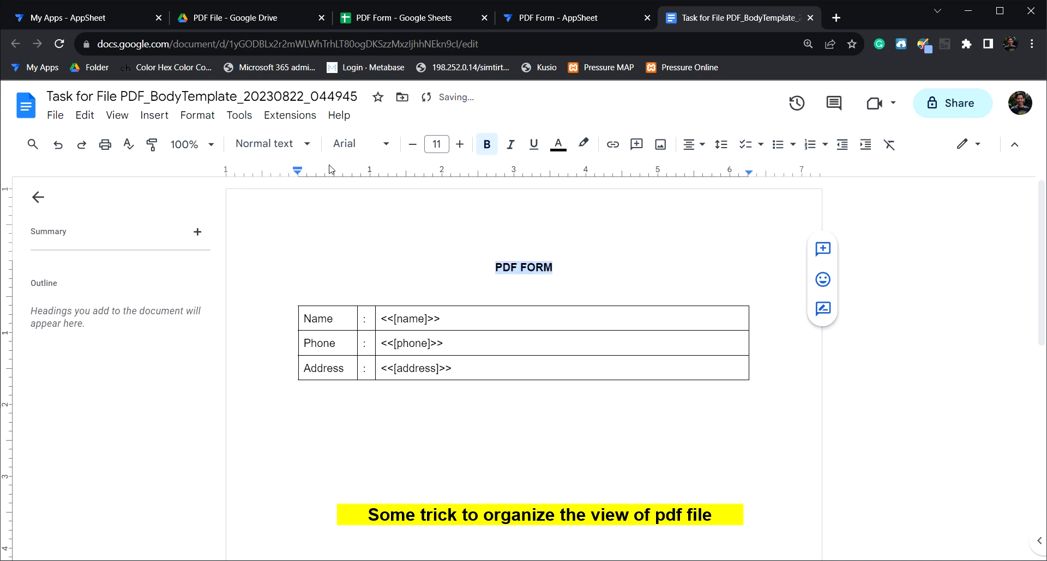
left_click(460, 144)
left_click(459, 144)
left_click(460, 144)
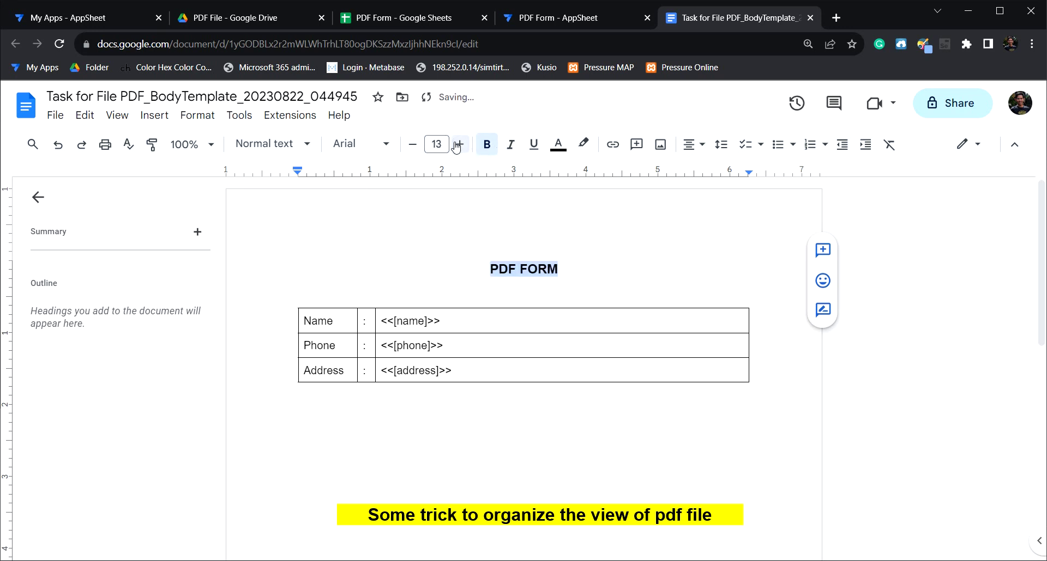
Remove the empty line so the table sits directly under the heading.
left_click(515, 295)
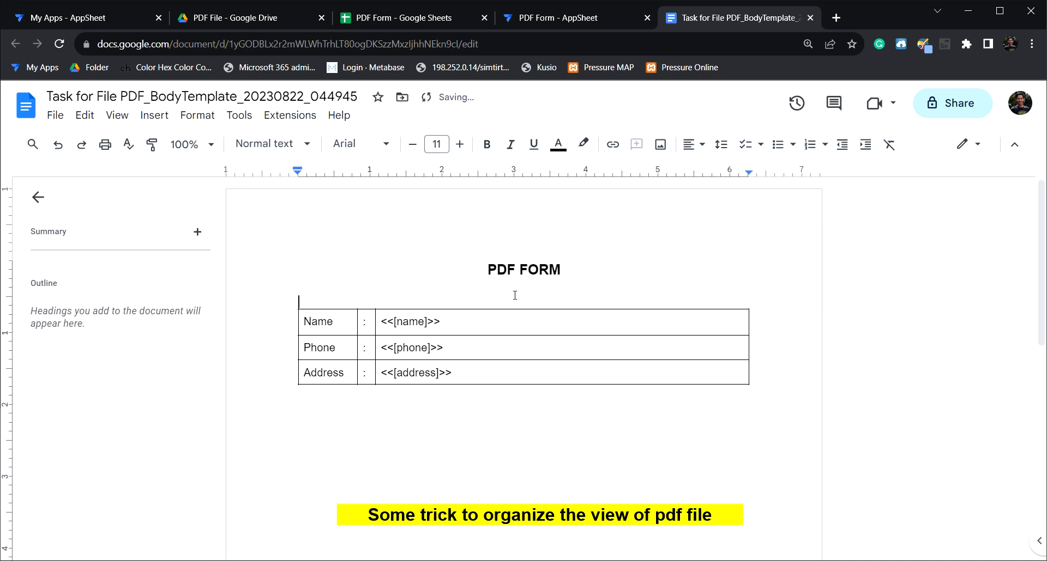
key("BackSpace")
key("Return")
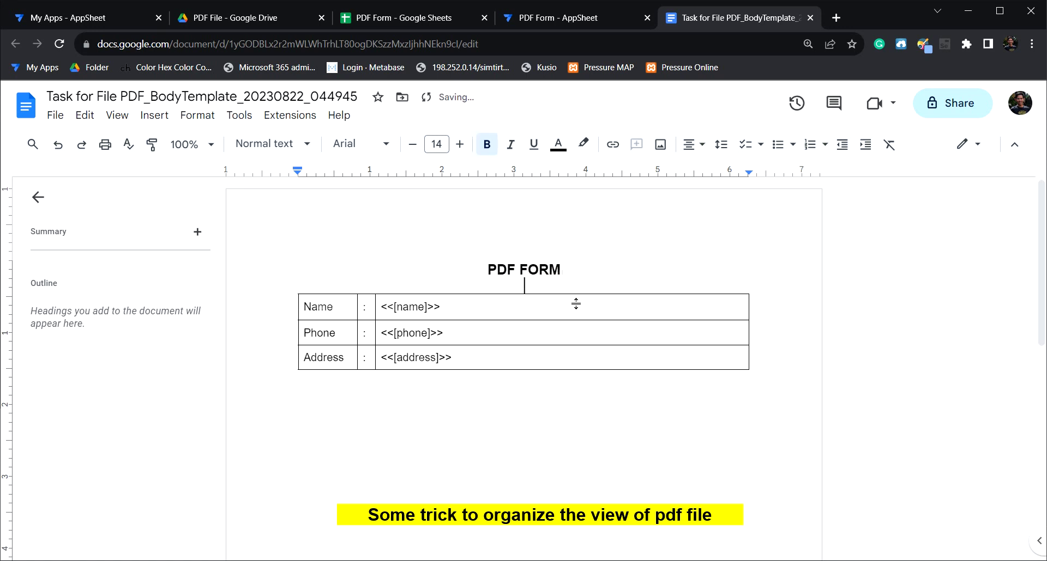
double_click(502, 428)
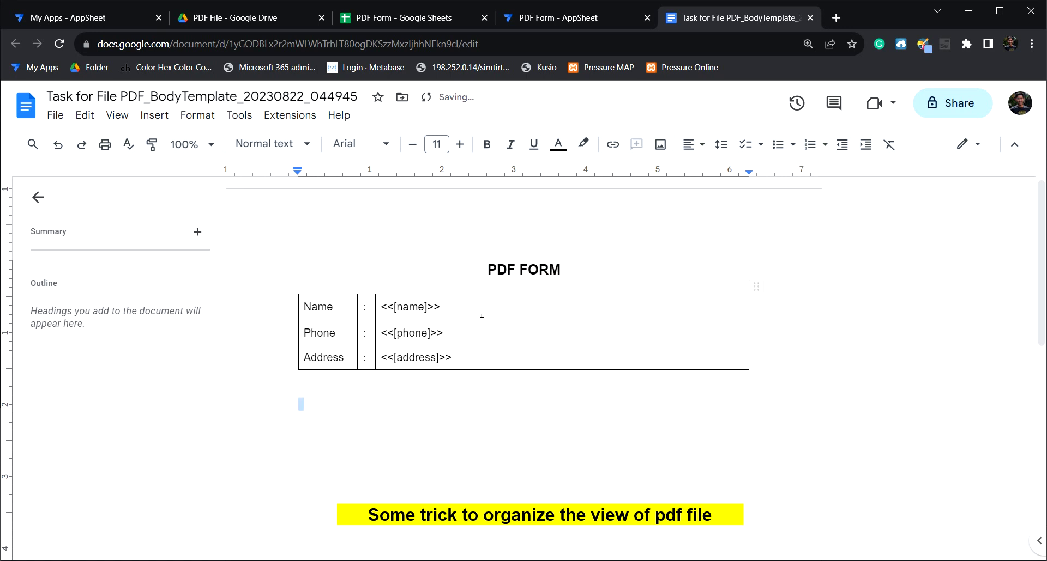
Set the template table's border colour to white so it looks borderless, then return to AppSheet.
left_click(335, 307)
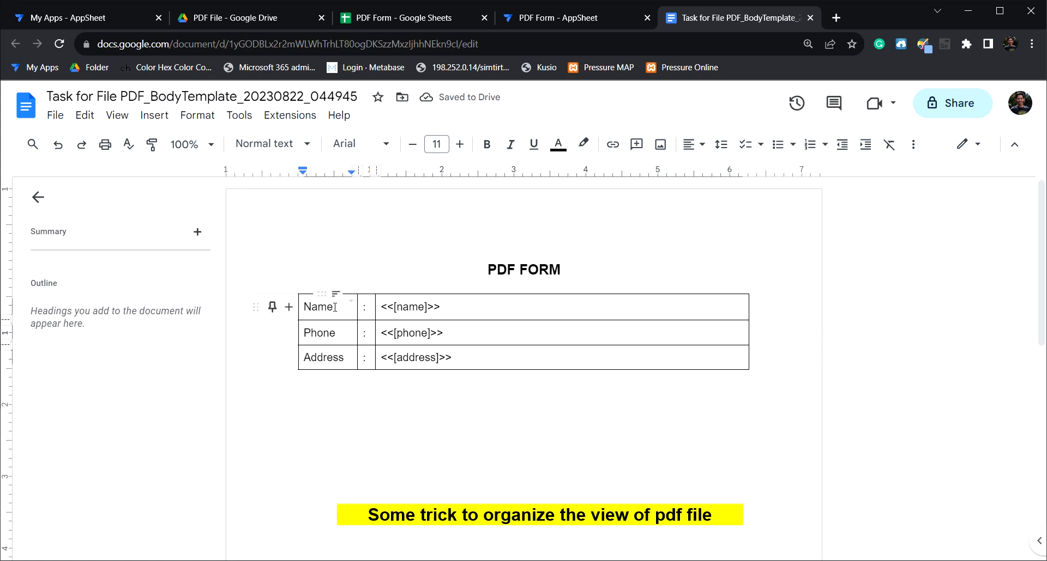
left_click_drag(335, 307, 643, 351)
left_click(886, 146)
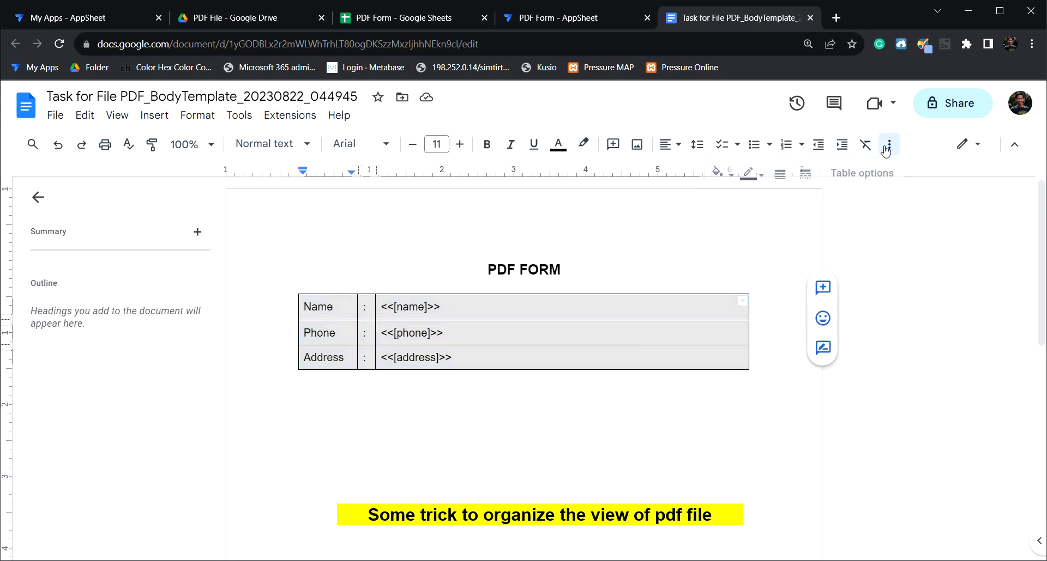
left_click(866, 173)
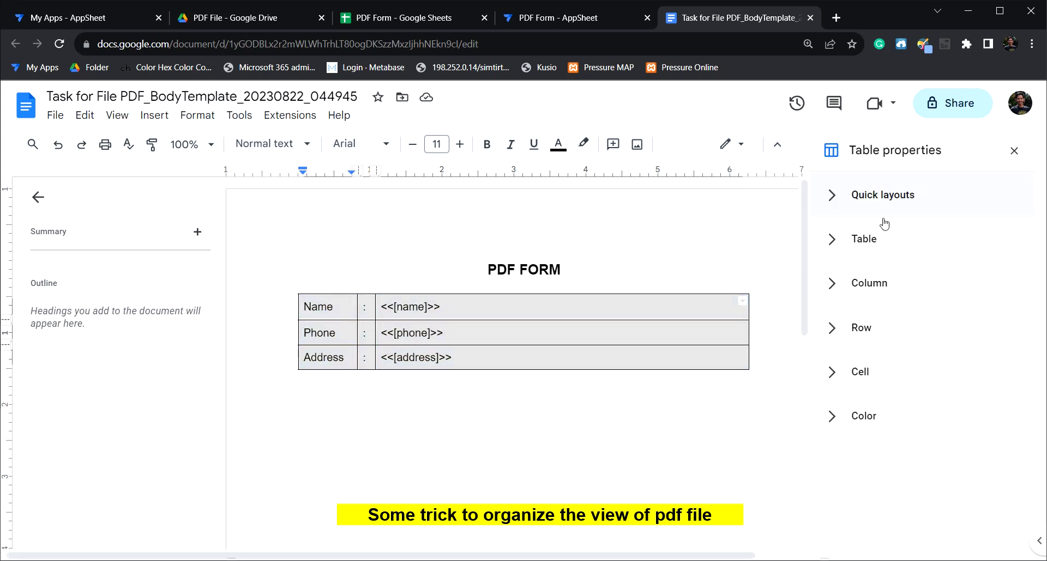
left_click(828, 417)
scroll(851, 452, "down", 1)
left_click(843, 455)
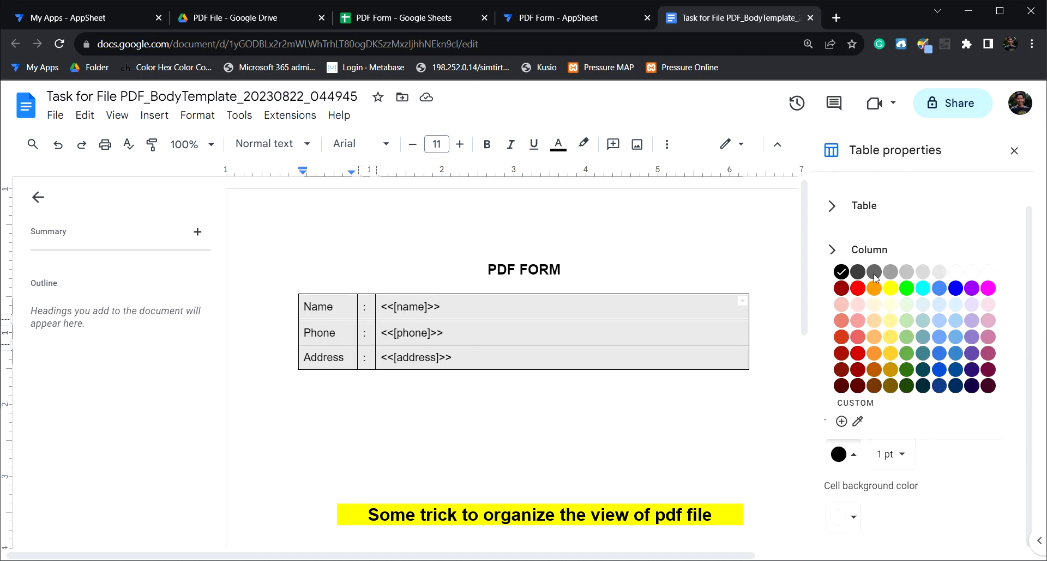
left_click(989, 273)
left_click(508, 413)
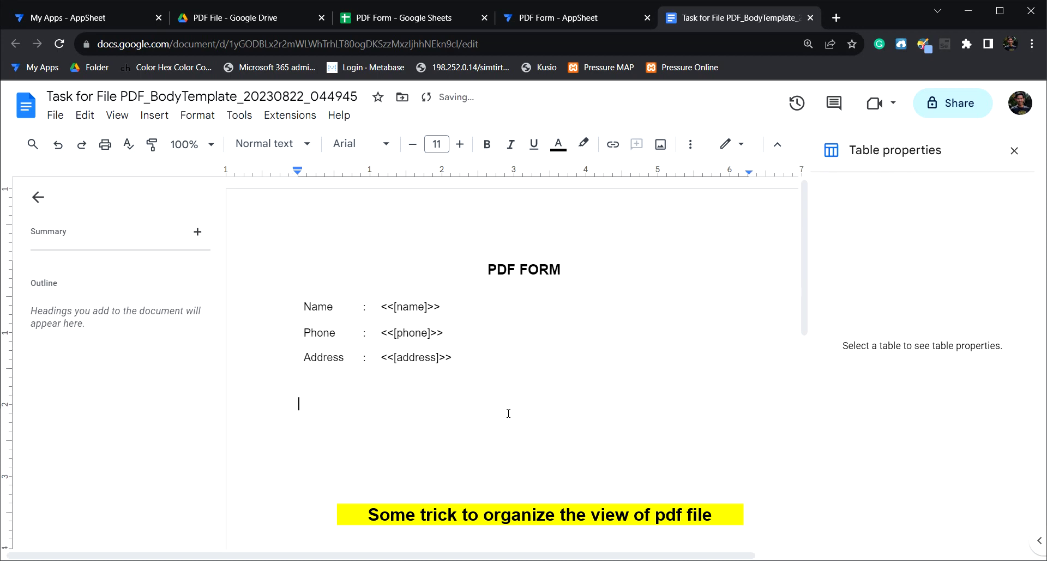
left_click(1013, 153)
left_click(562, 269)
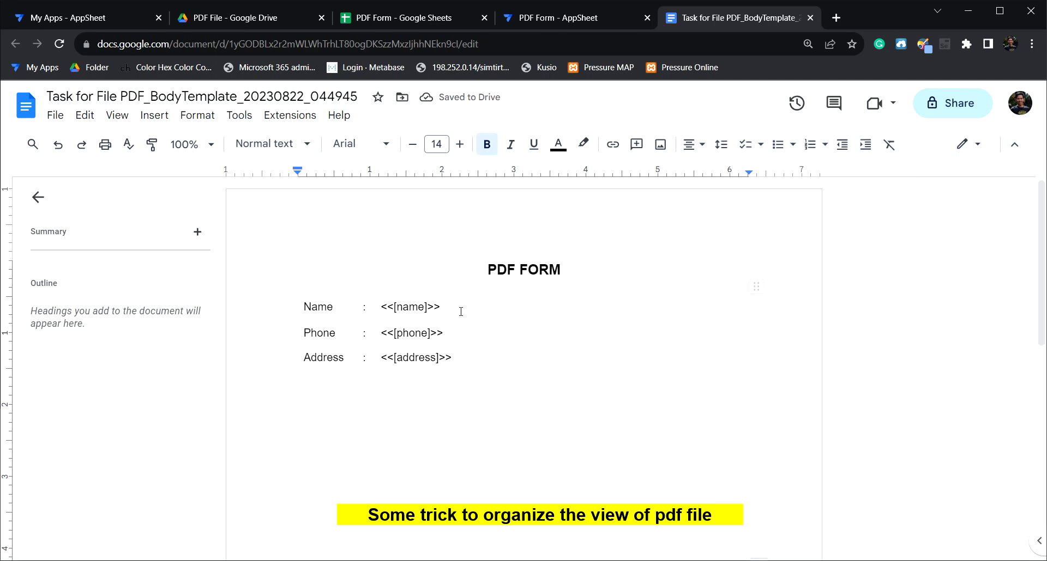
left_click(559, 17)
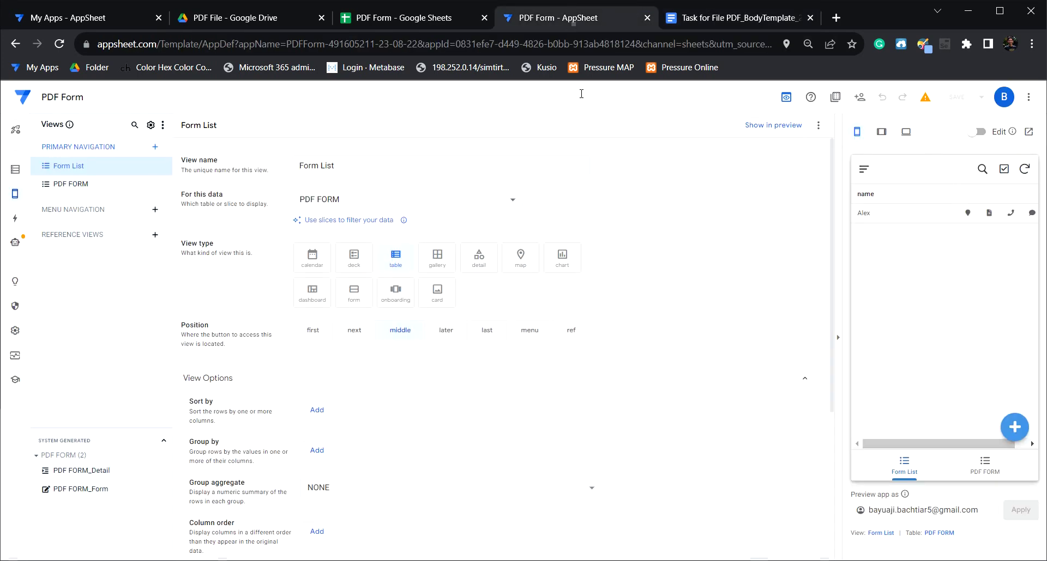
Hide the Add action from the app and save the app changes.
left_click(1027, 172)
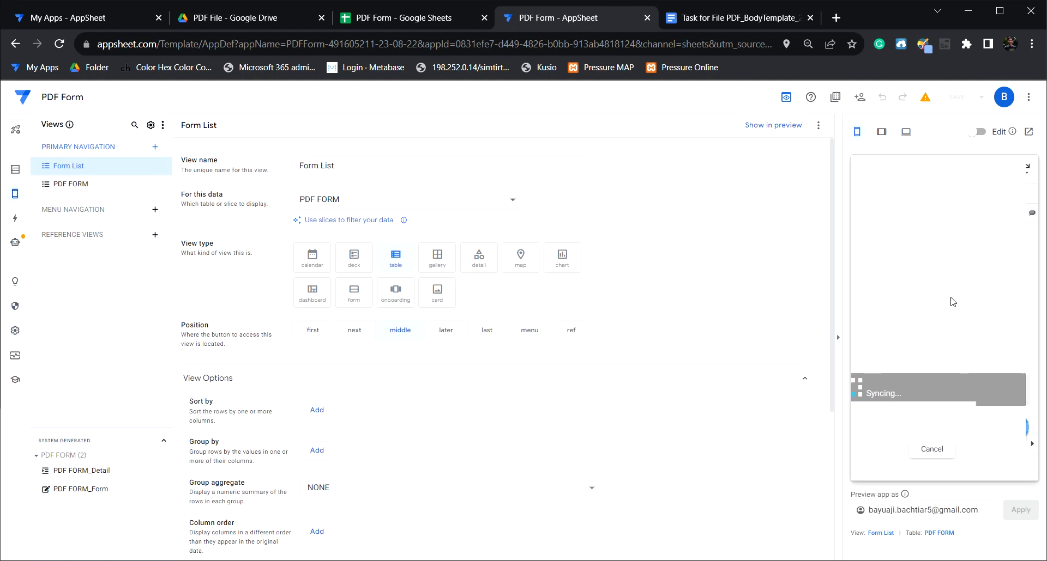
left_click(985, 467)
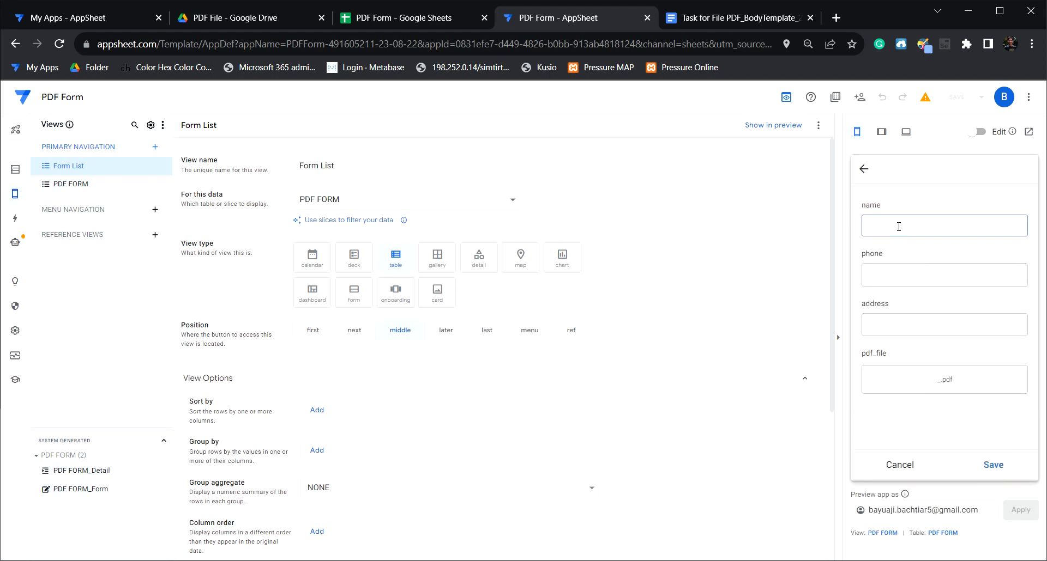
left_click(903, 465)
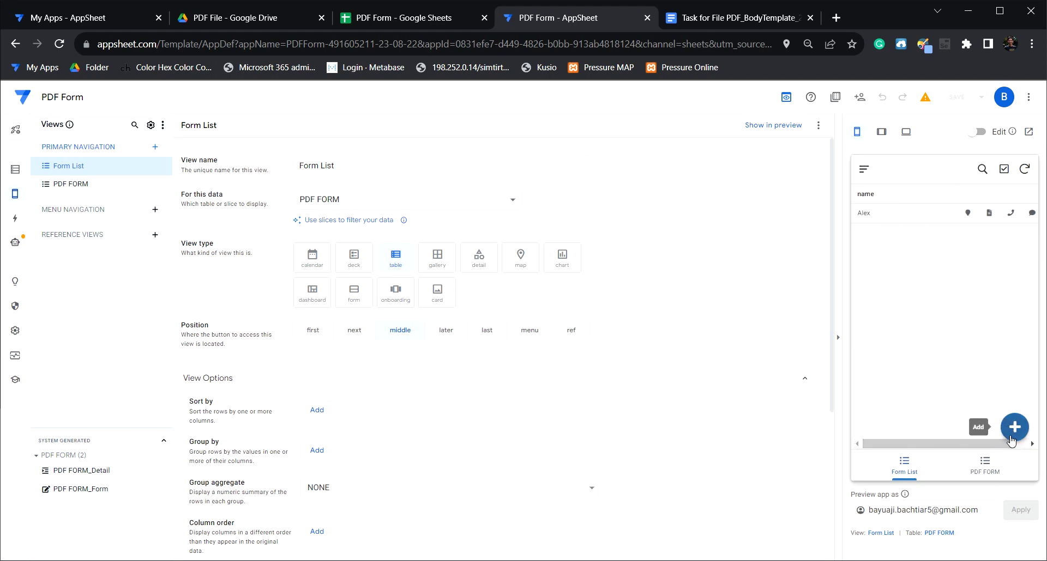
left_click(15, 220)
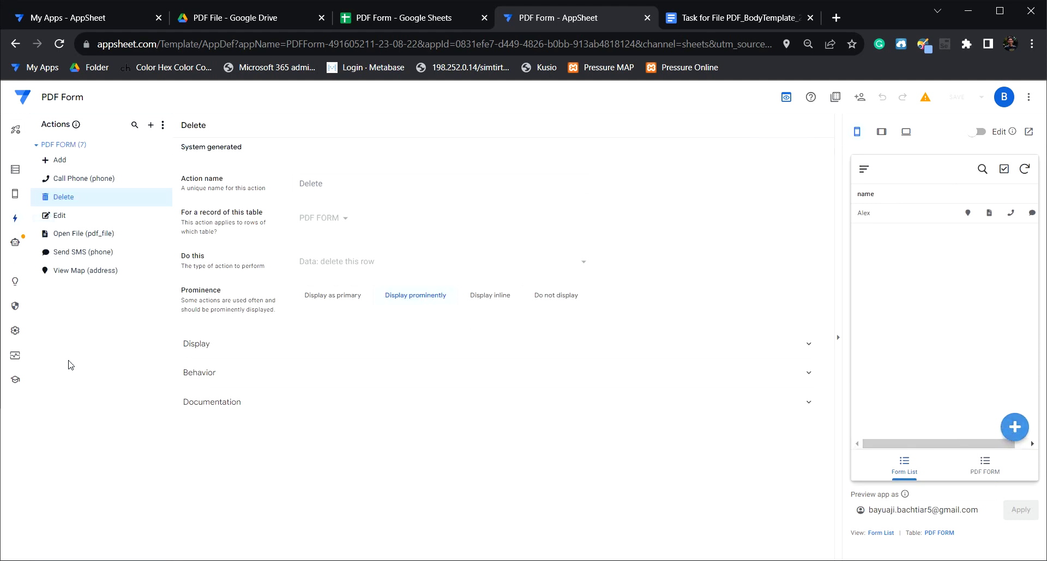
left_click(87, 161)
left_click(553, 296)
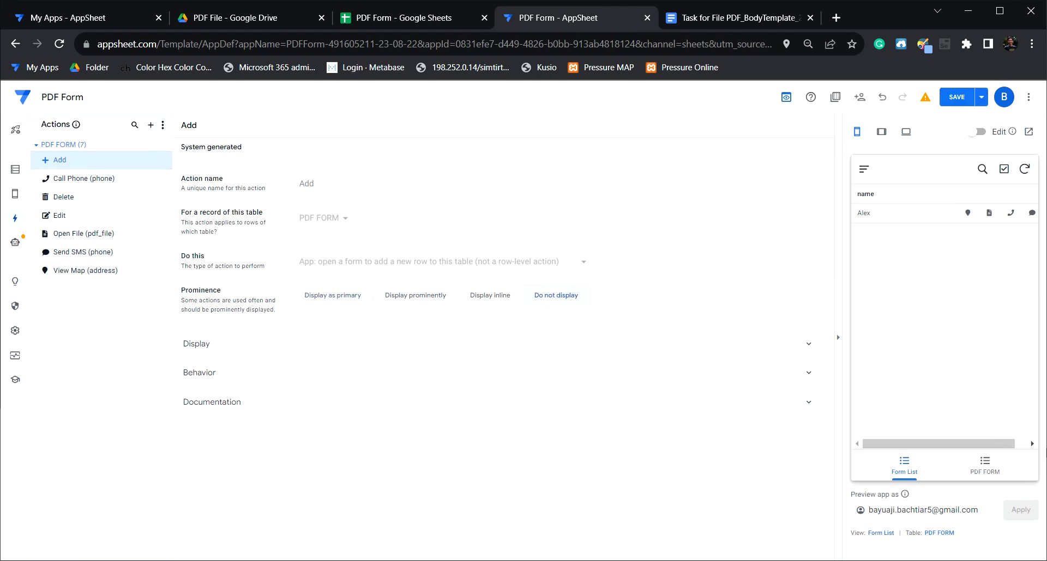
left_click(956, 97)
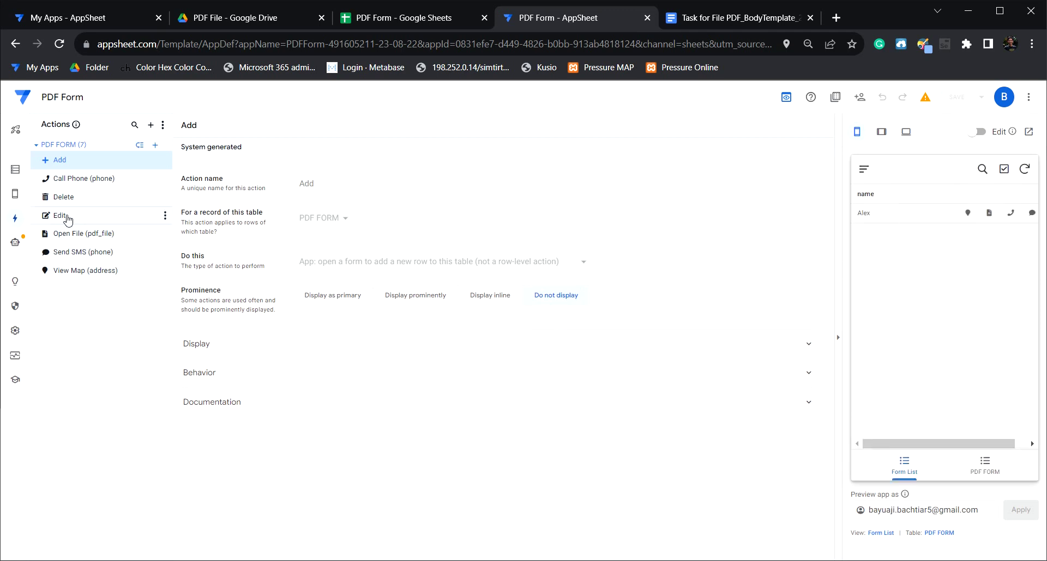
Save a new PDF FORM record with a phone number and address, then view the Drive PDF folder.
left_click(994, 470)
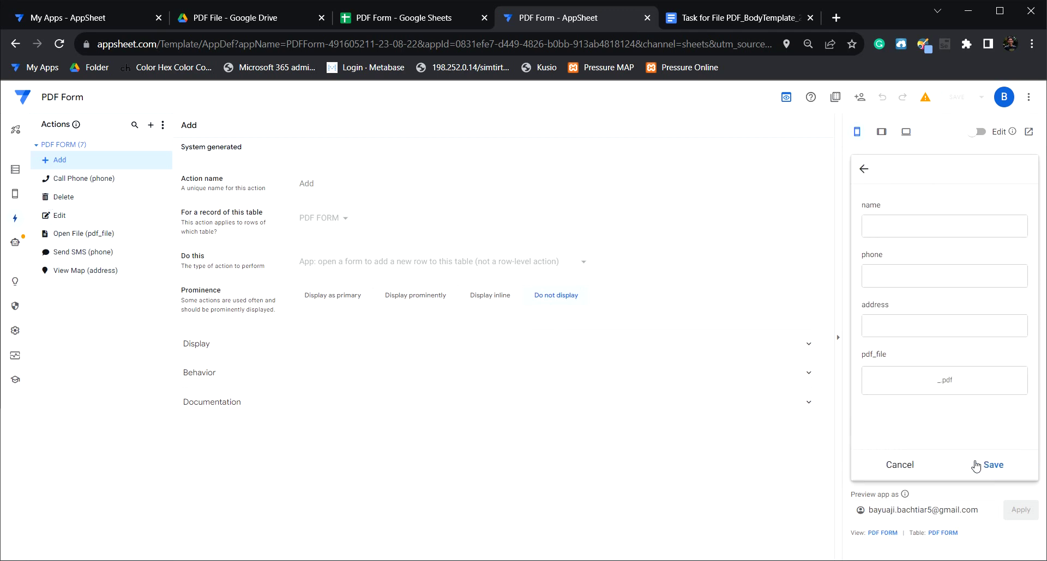
left_click(916, 235)
type("Jack")
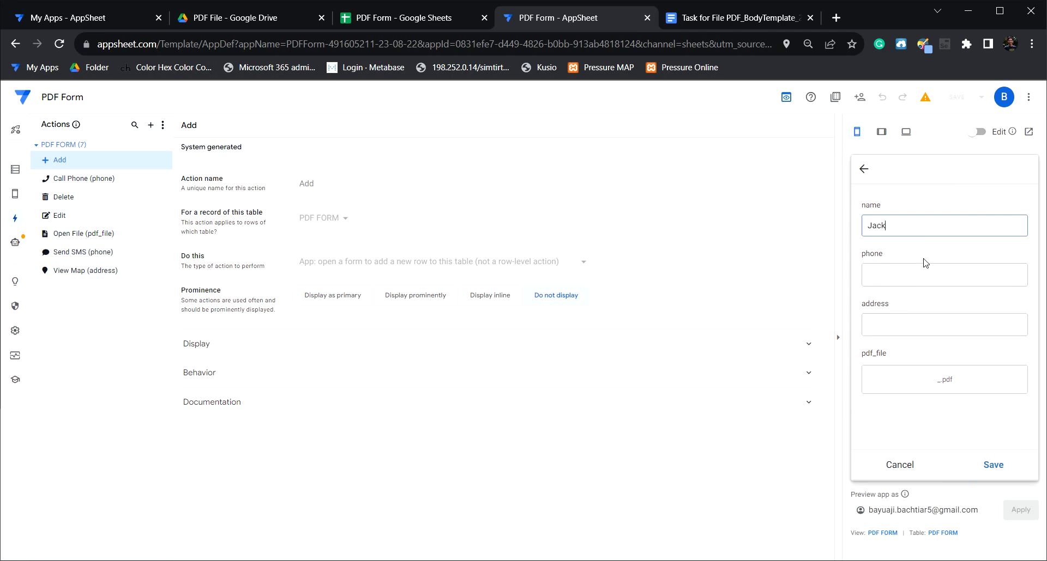
left_click(924, 265)
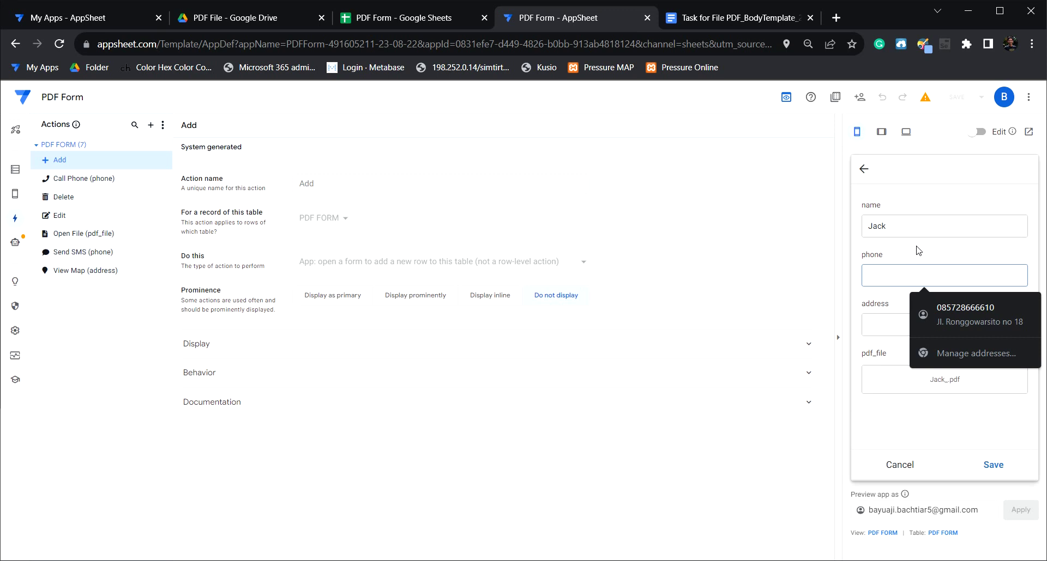
type("99")
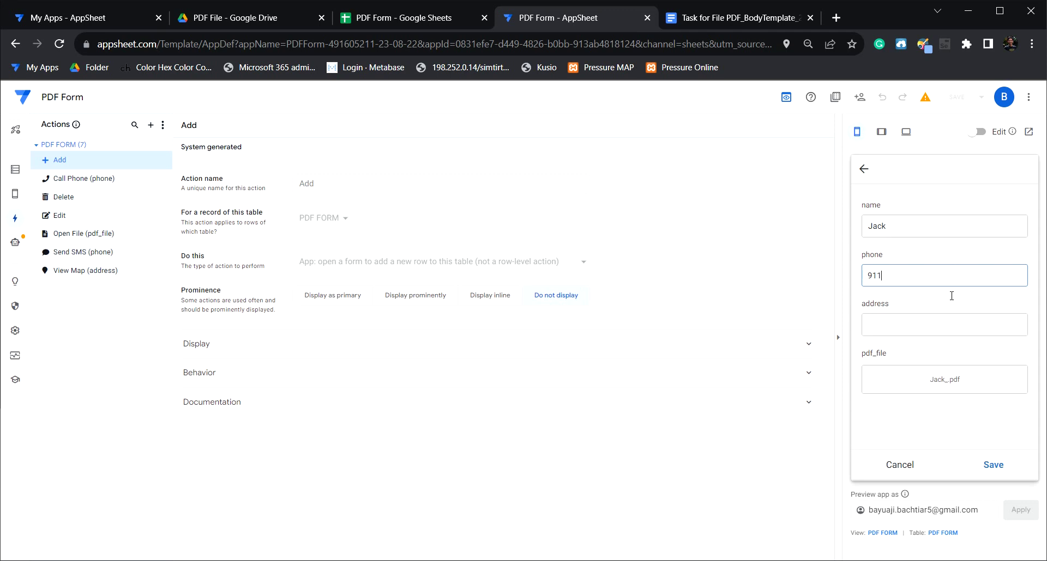
left_click(935, 323)
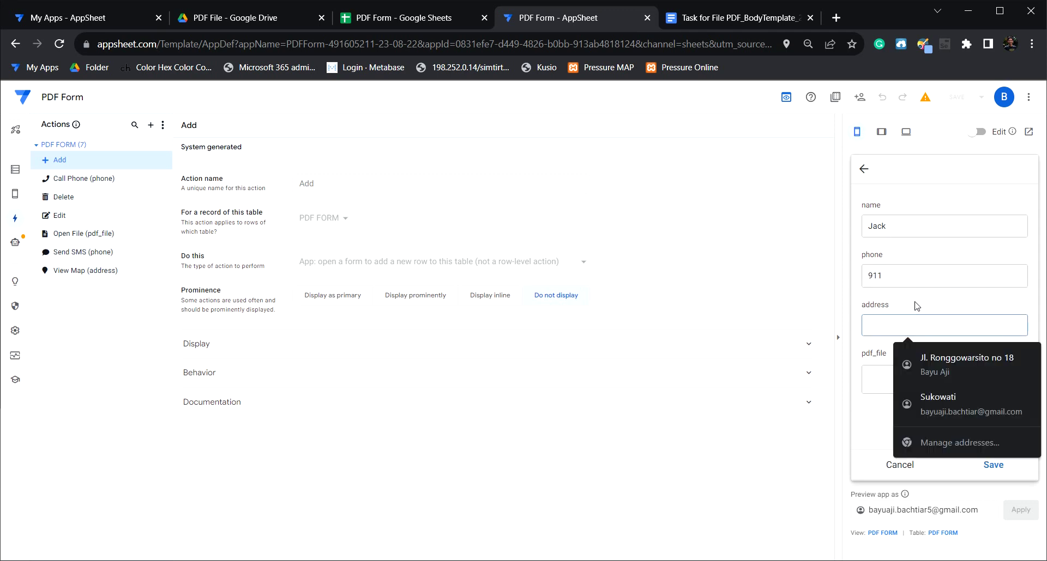
type("America")
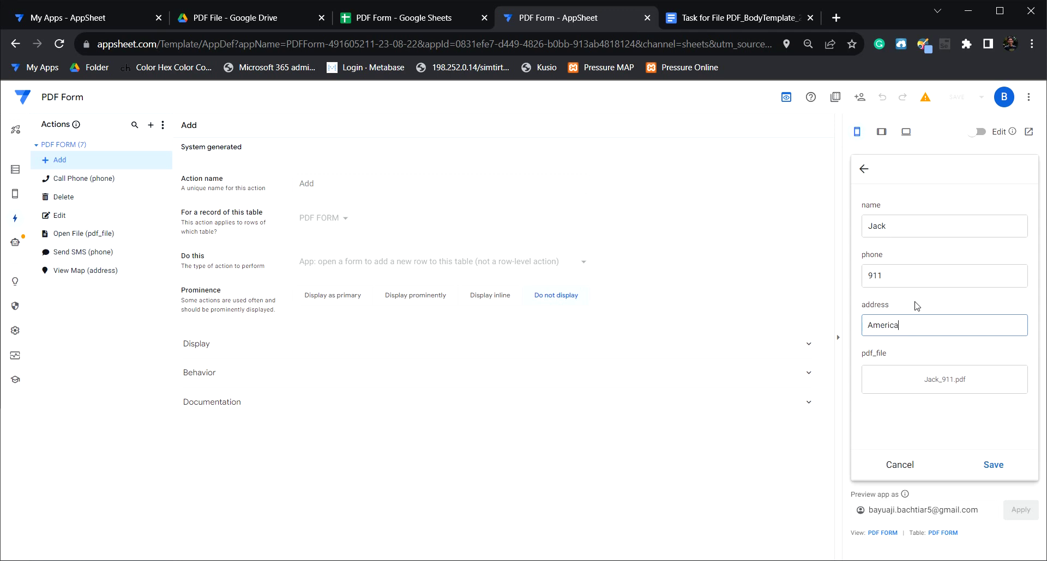
left_click(935, 356)
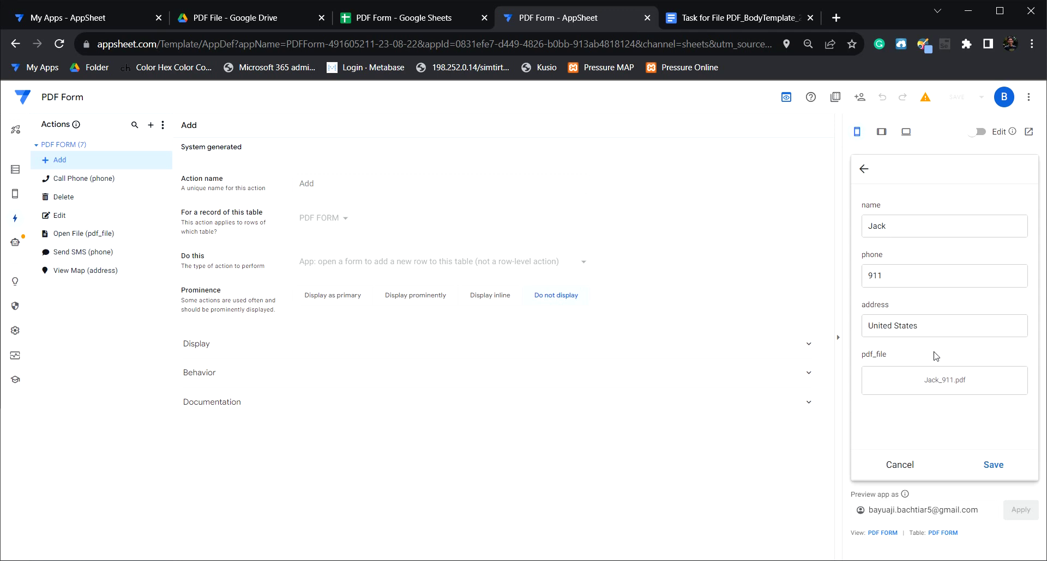
left_click(989, 464)
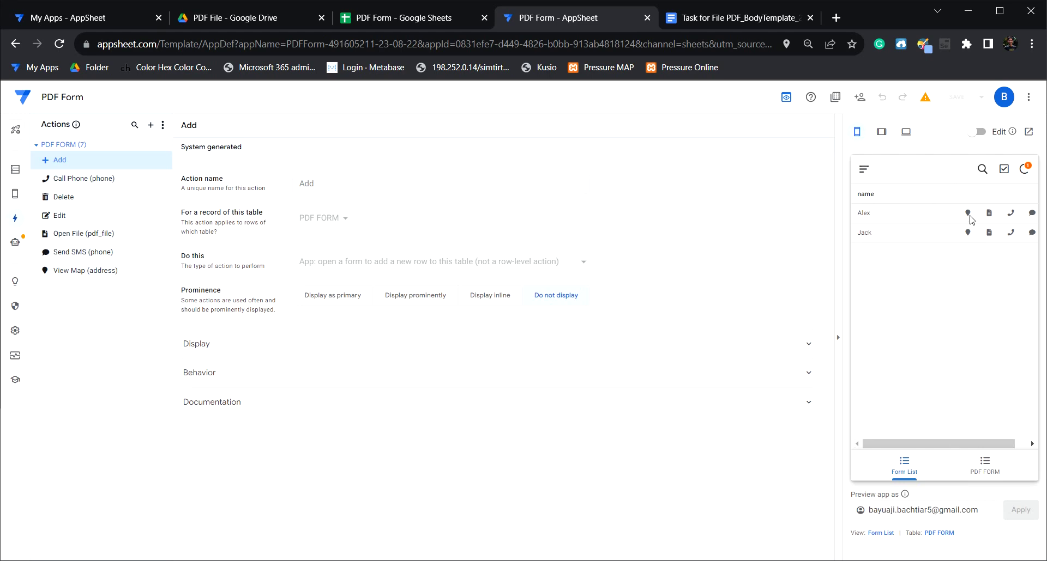
left_click(243, 21)
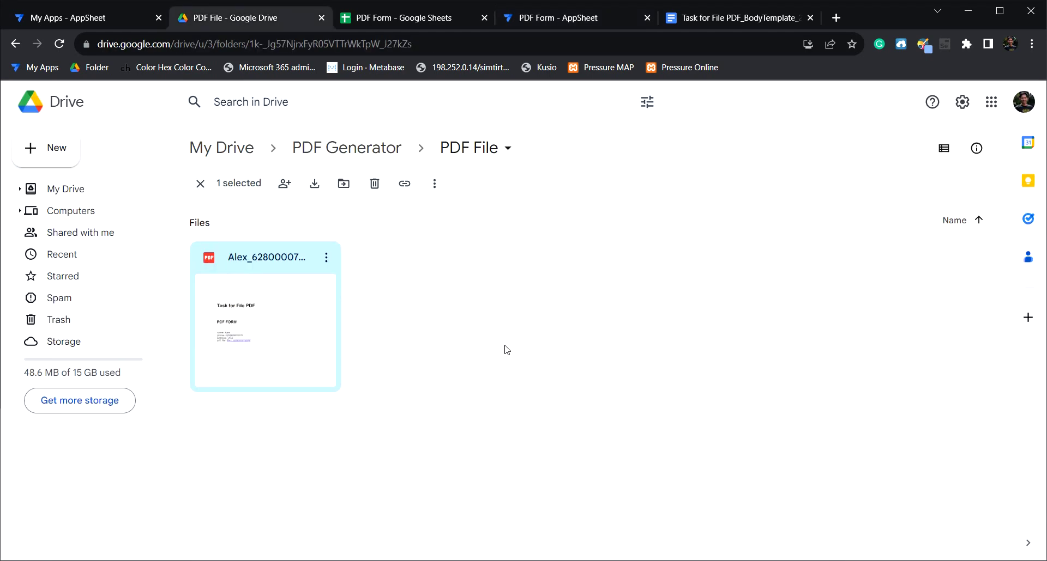
Place the AppSheet editor in its own window beside Drive and sync the app to generate the PDF.
mouse_move(561, 18)
left_mouse_down()
mouse_move(306, 64)
mouse_move(378, 143)
mouse_move(185, 149)
left_mouse_up()
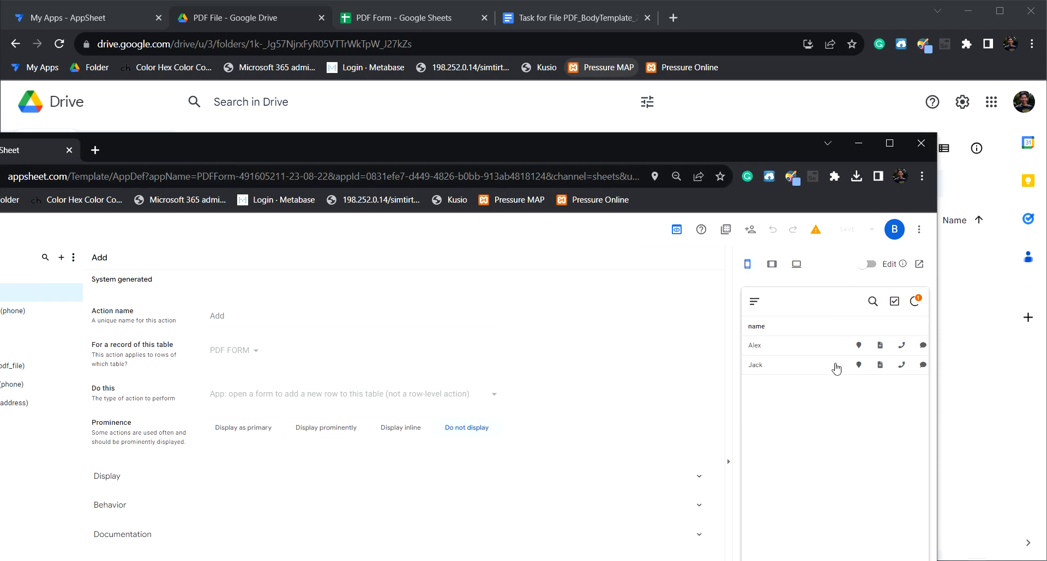
left_click_drag(936, 316, 470, 314)
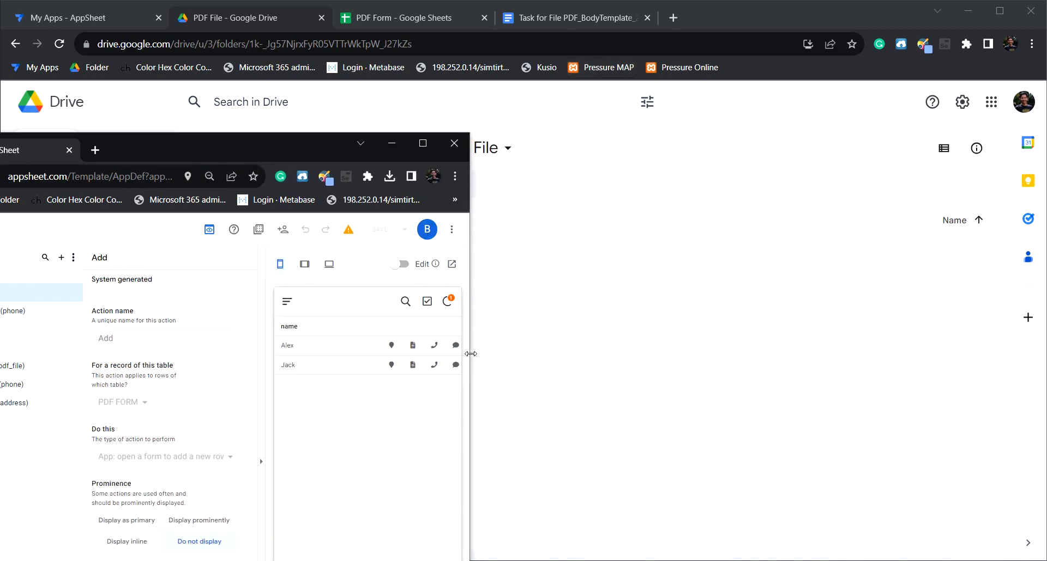
left_click_drag(301, 146, 810, 44)
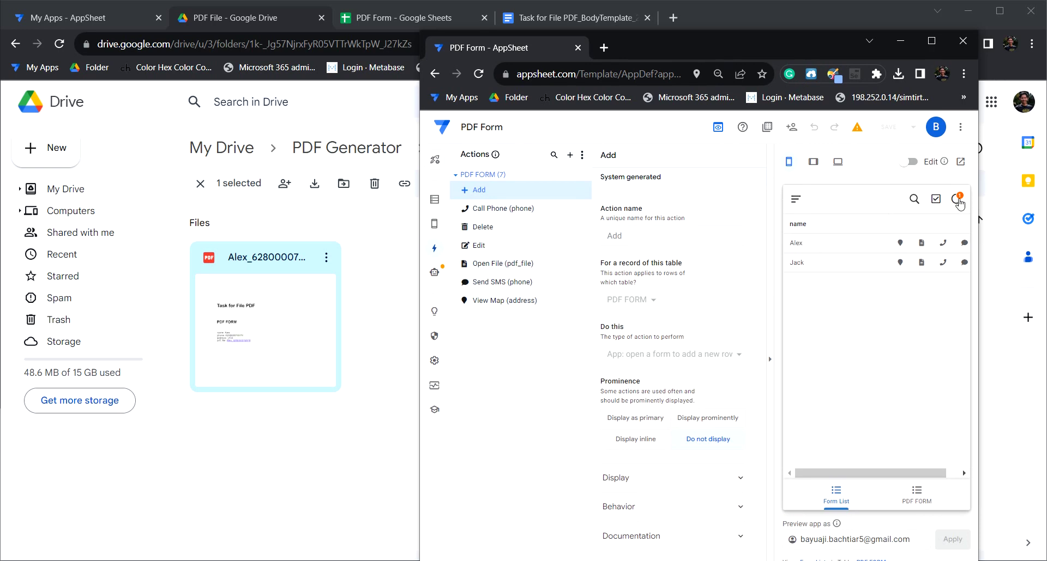
left_click(955, 200)
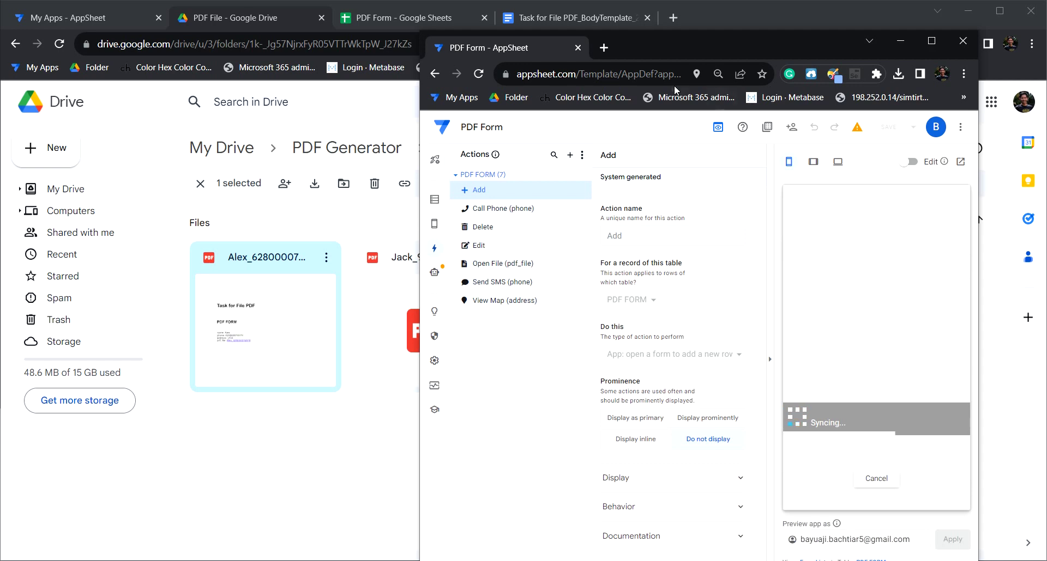
left_click_drag(676, 48, 820, 47)
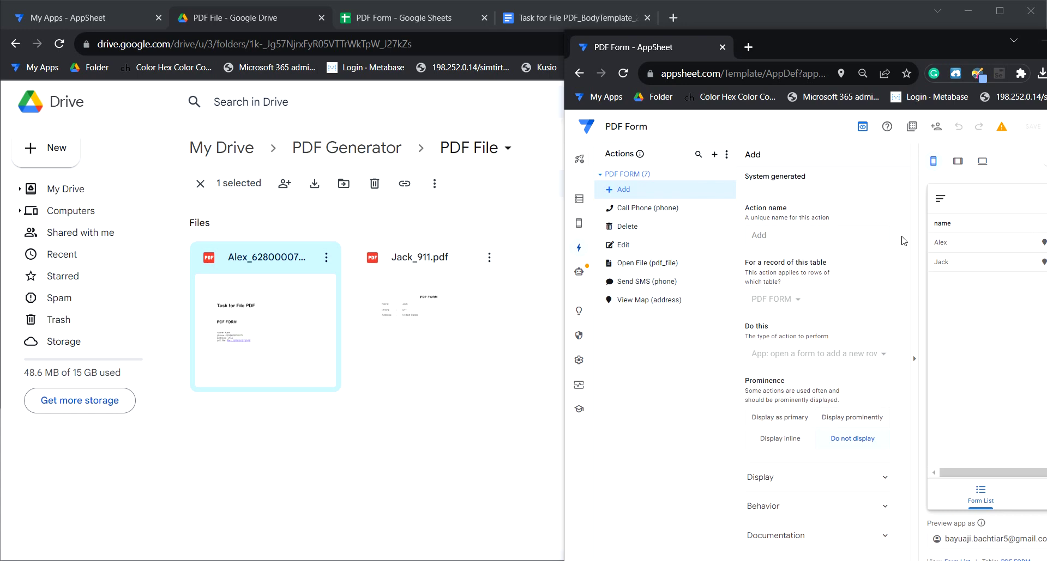
left_click_drag(905, 47, 861, 38)
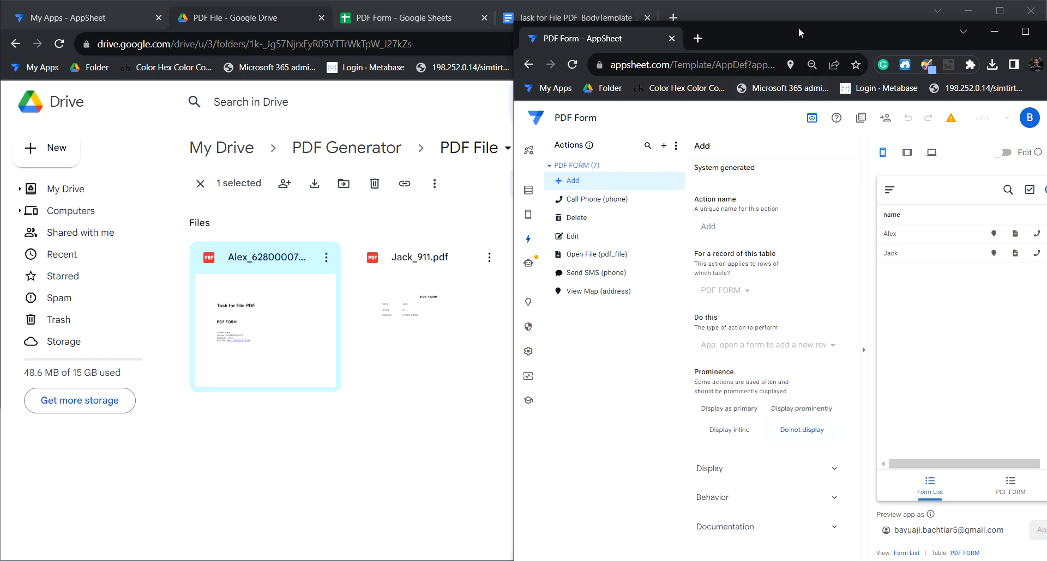
left_click_drag(798, 31, 748, 27)
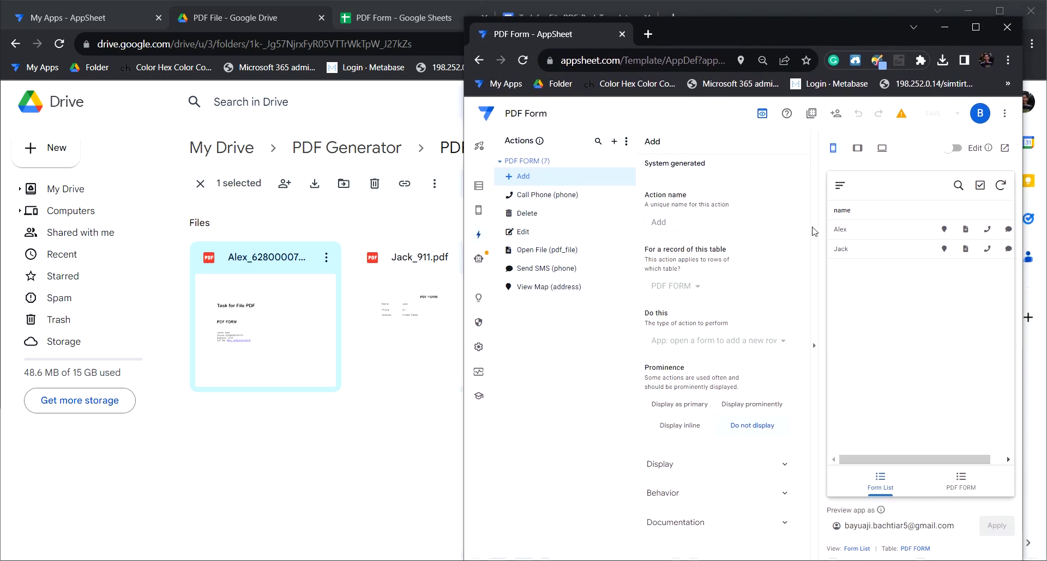
Add a third record with a name, phone number and address, and save it.
left_click(955, 479)
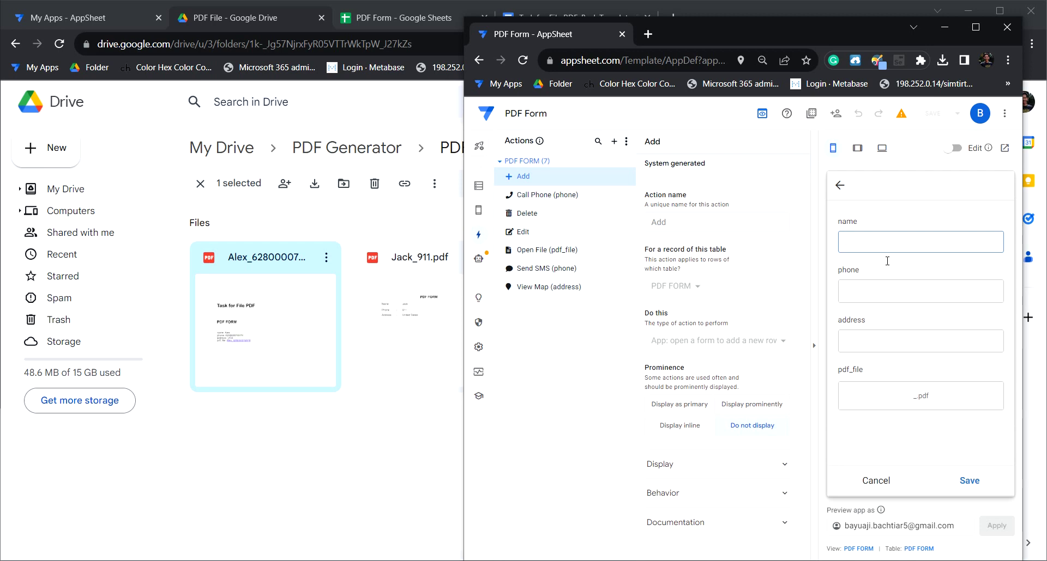
type("Buddy")
key("Tab")
type("66")
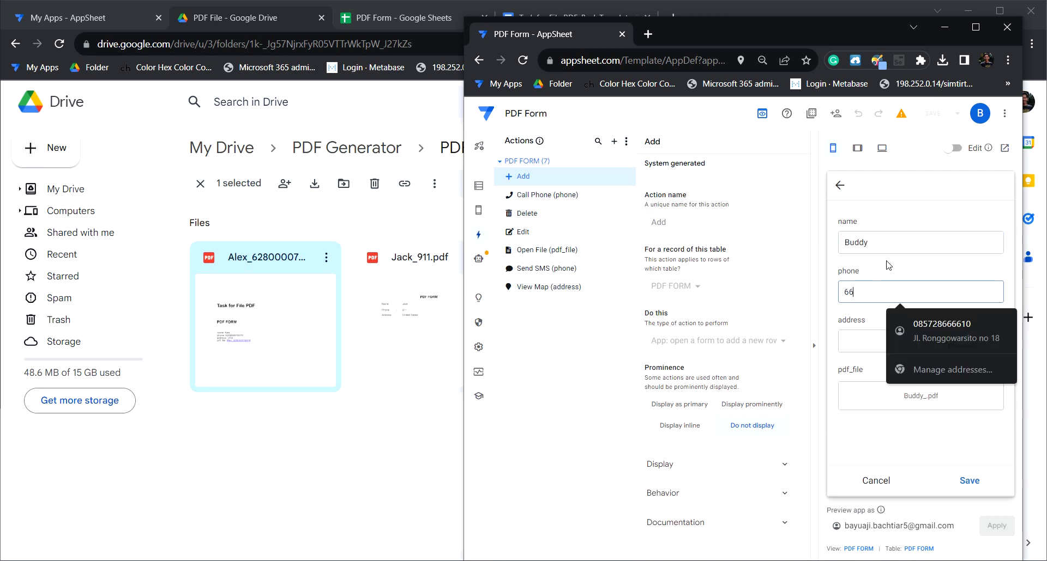
type("66666")
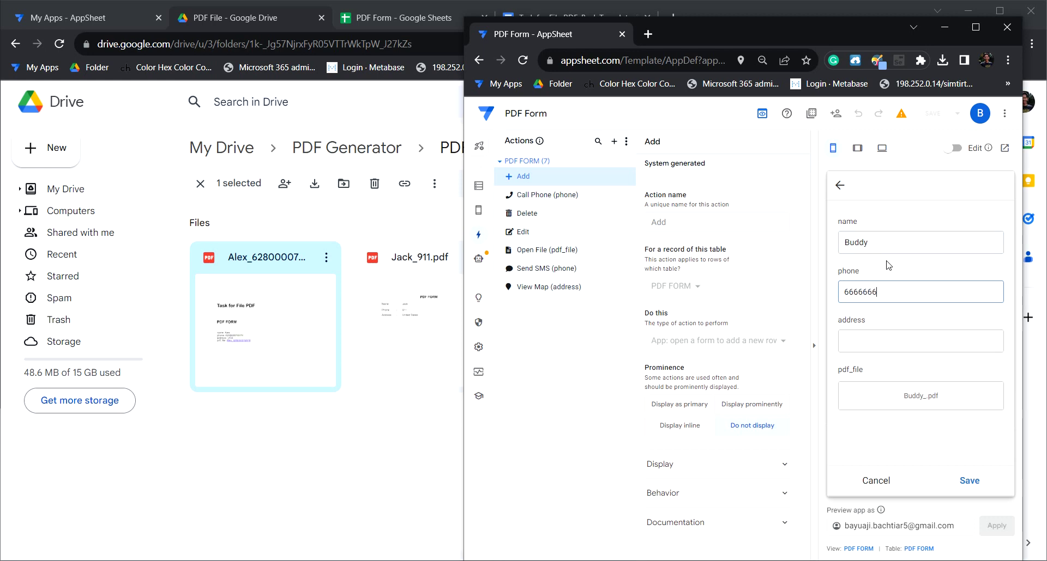
key("Tab")
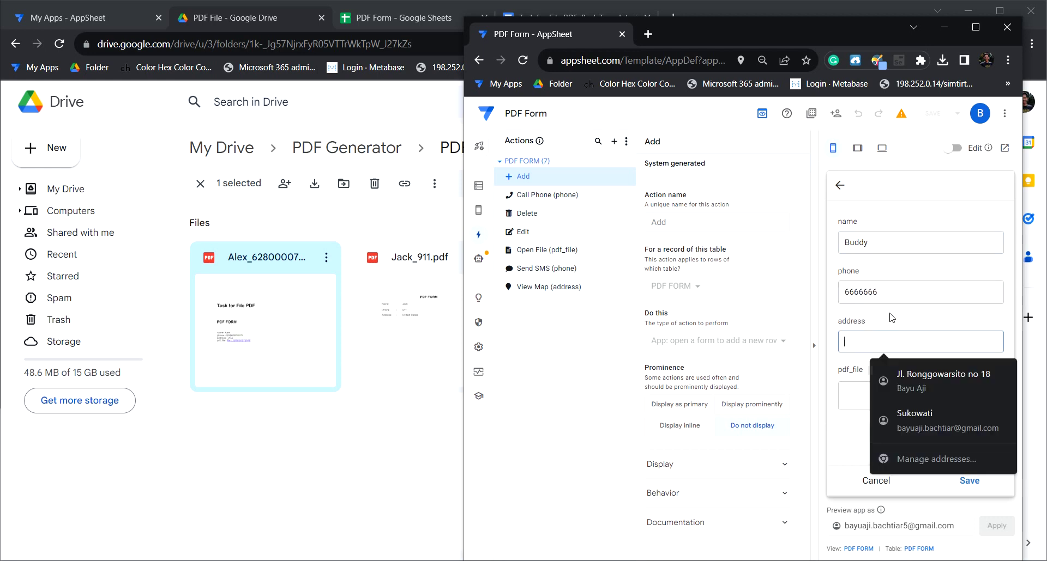
type("NY")
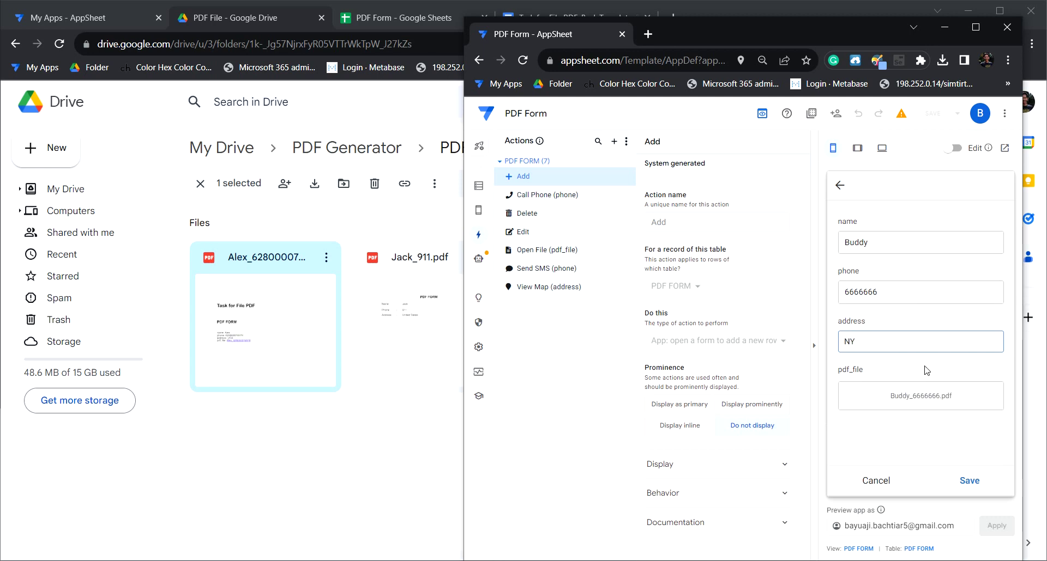
left_click(927, 371)
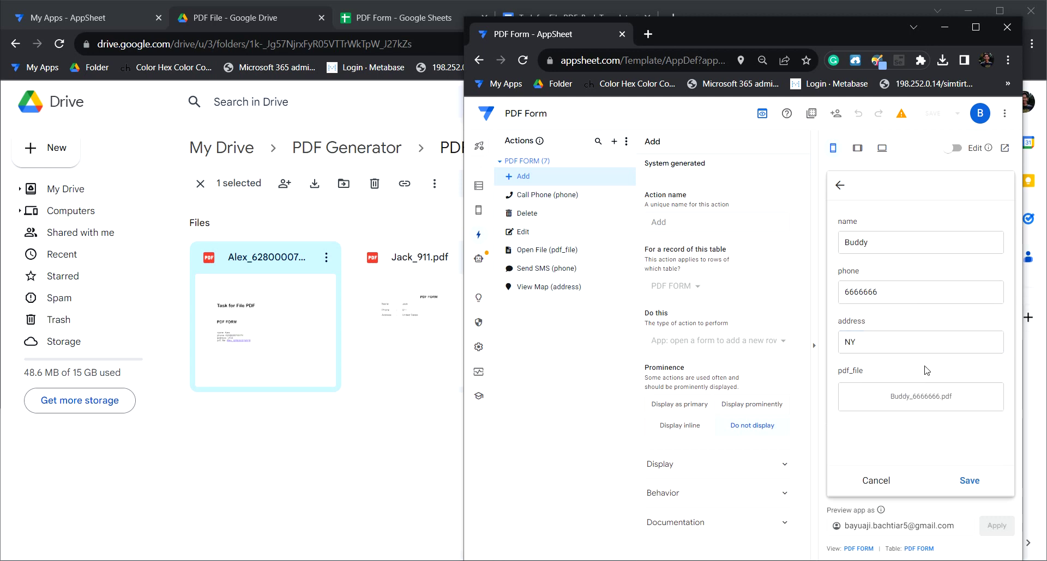
left_click(968, 481)
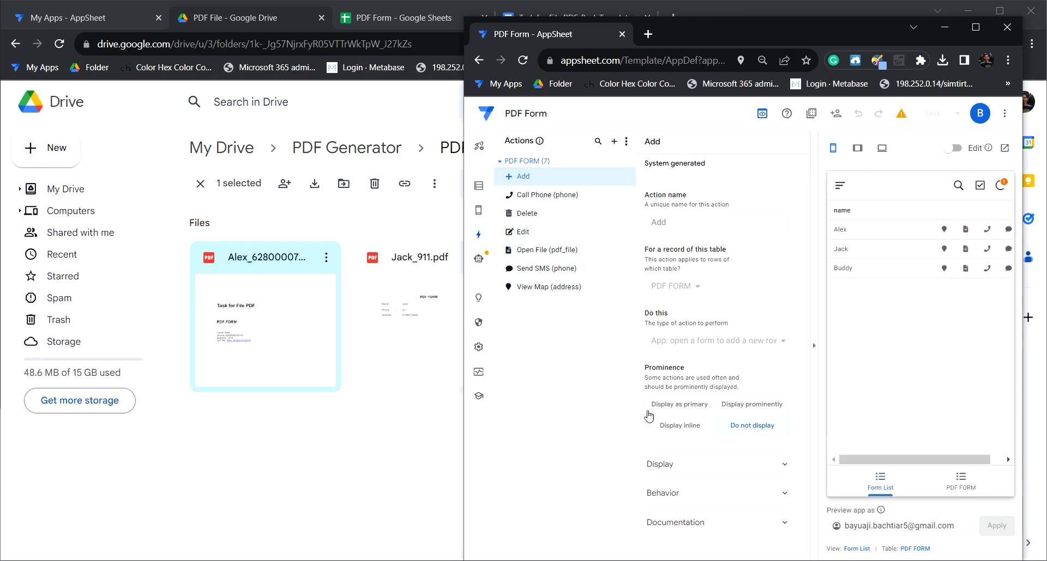
Reposition the AppSheet window to uncover the Drive PDF File folder.
mouse_move(686, 36)
left_mouse_down()
mouse_move(669, 46)
mouse_move(726, 39)
left_mouse_up()
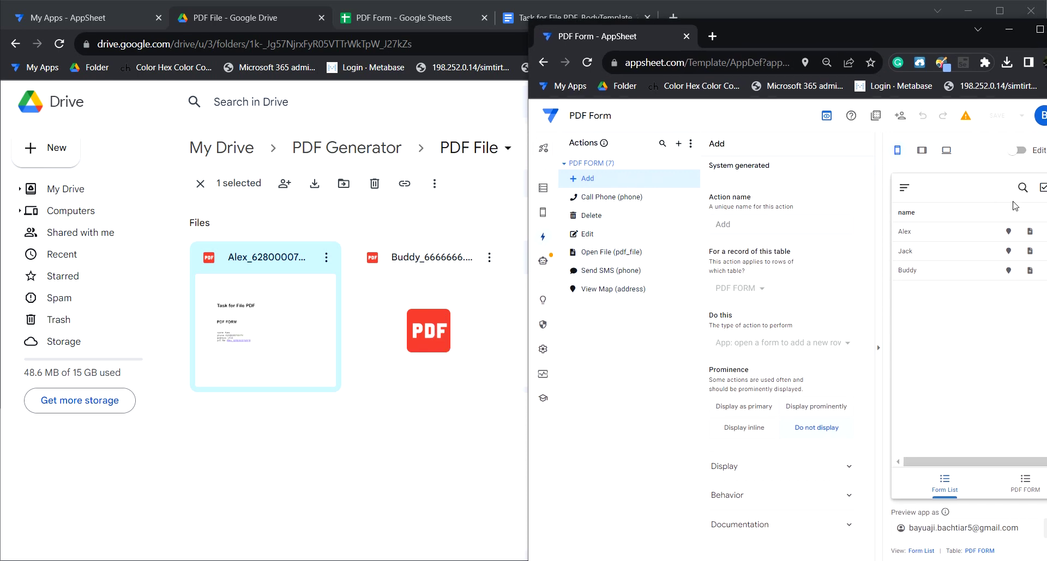
left_click_drag(919, 42, 862, 34)
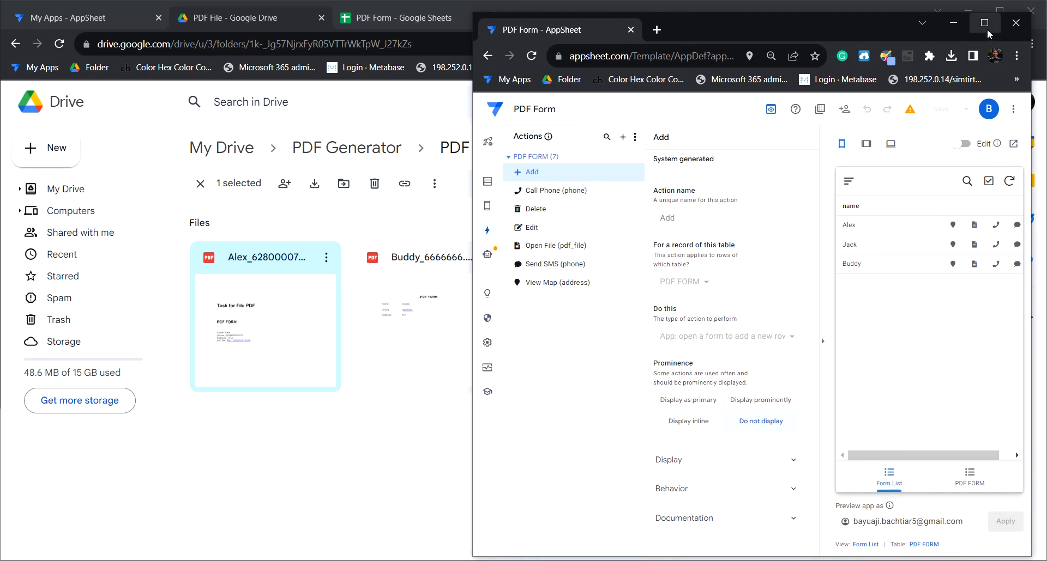
mouse_move(792, 30)
left_mouse_down()
mouse_move(748, 18)
mouse_move(669, 25)
left_mouse_up()
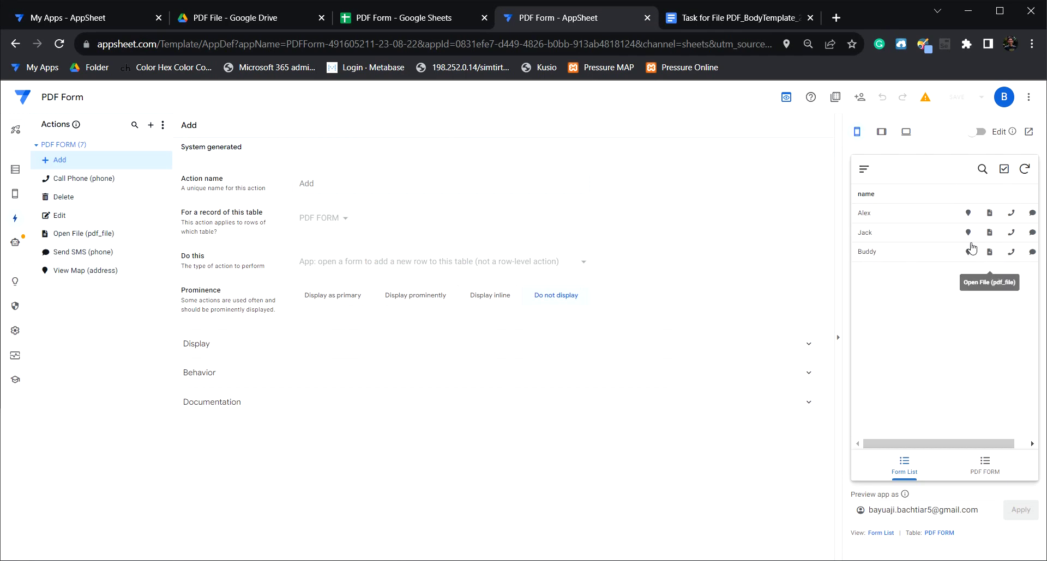
Close the Docs template tab and open the newest record's generated PDF from its details.
left_click(754, 19)
left_click(810, 18)
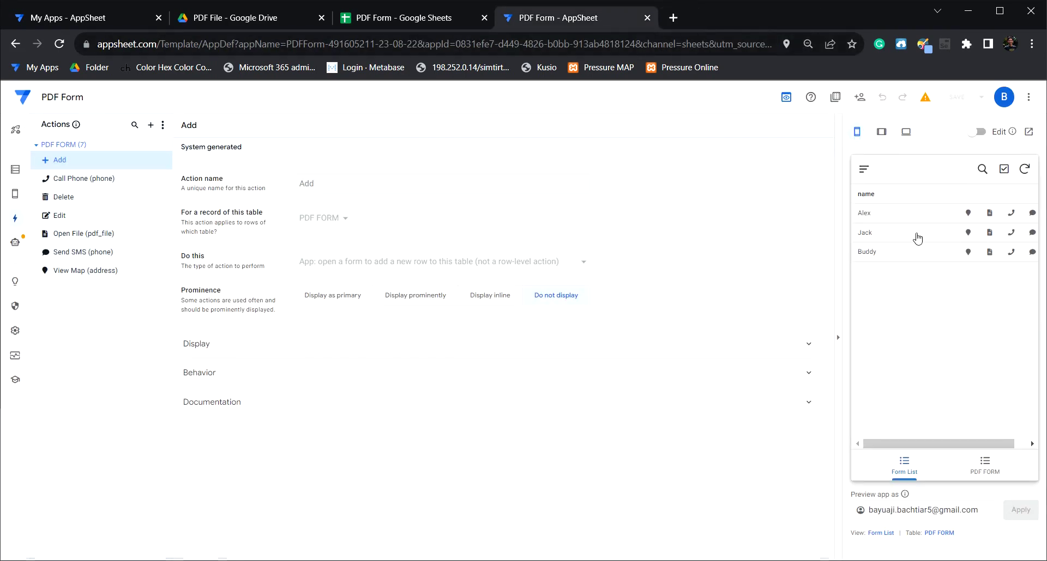
left_click(902, 259)
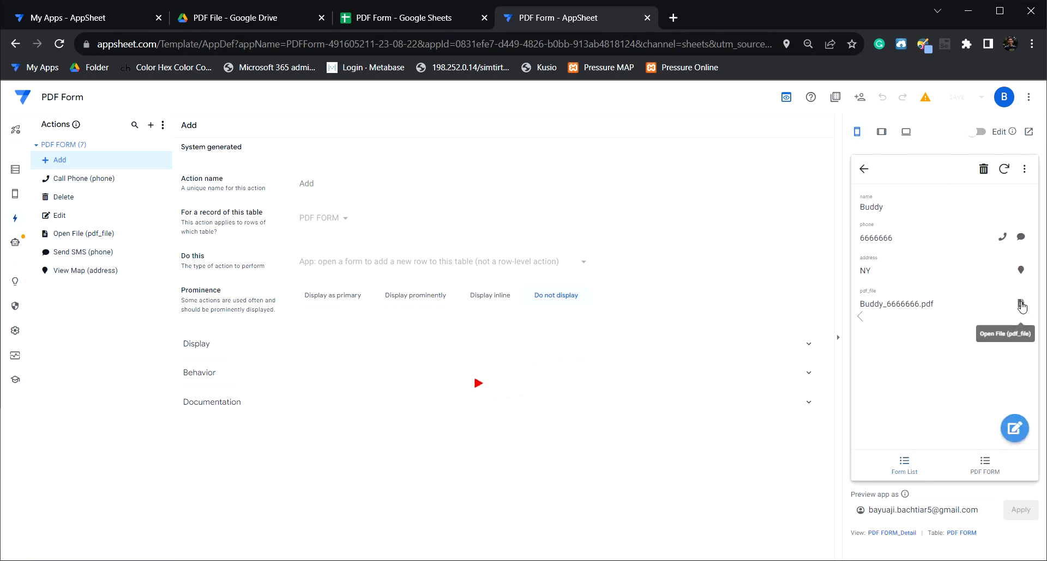
left_click(1021, 304)
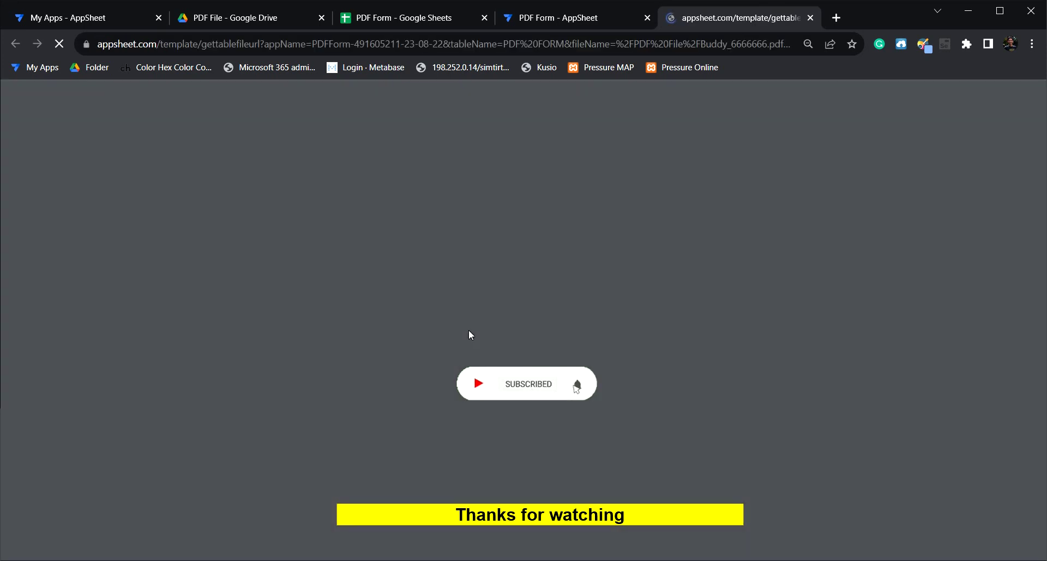